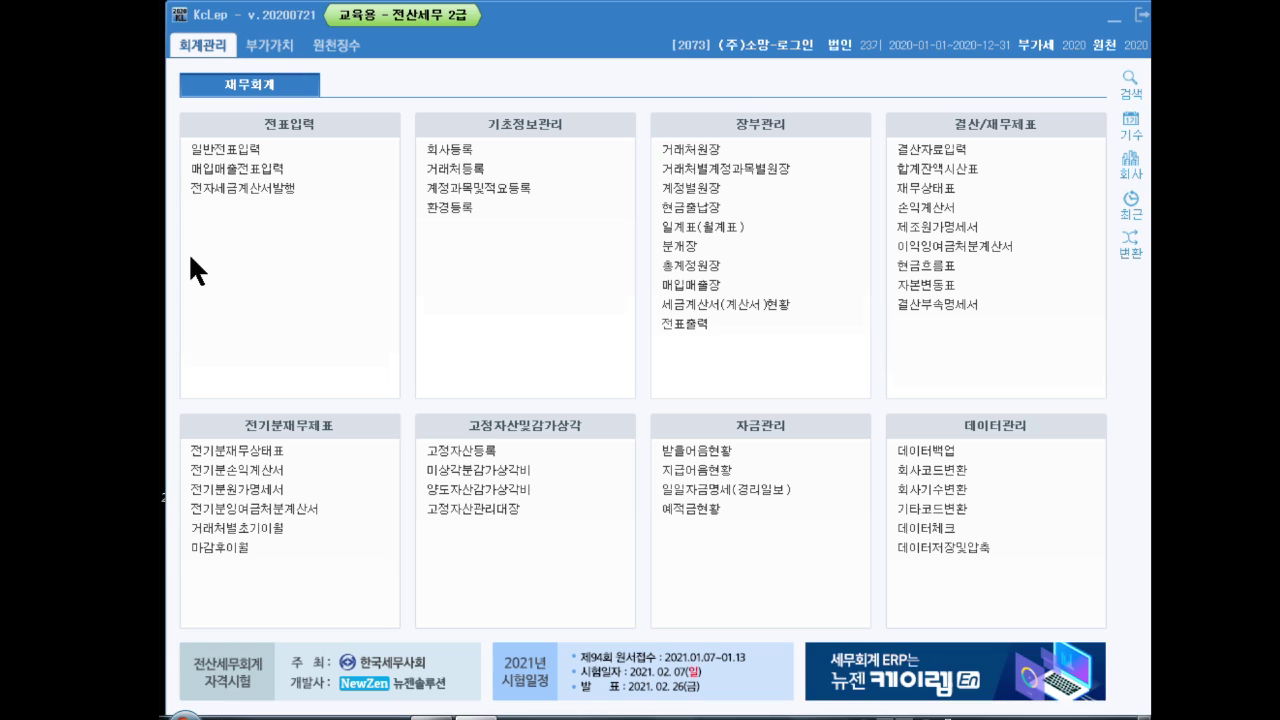
# Step: Open general voucher entry (일반전표입력) and load the vouchers for month 07 of 2020
pyautogui.click(221, 146)
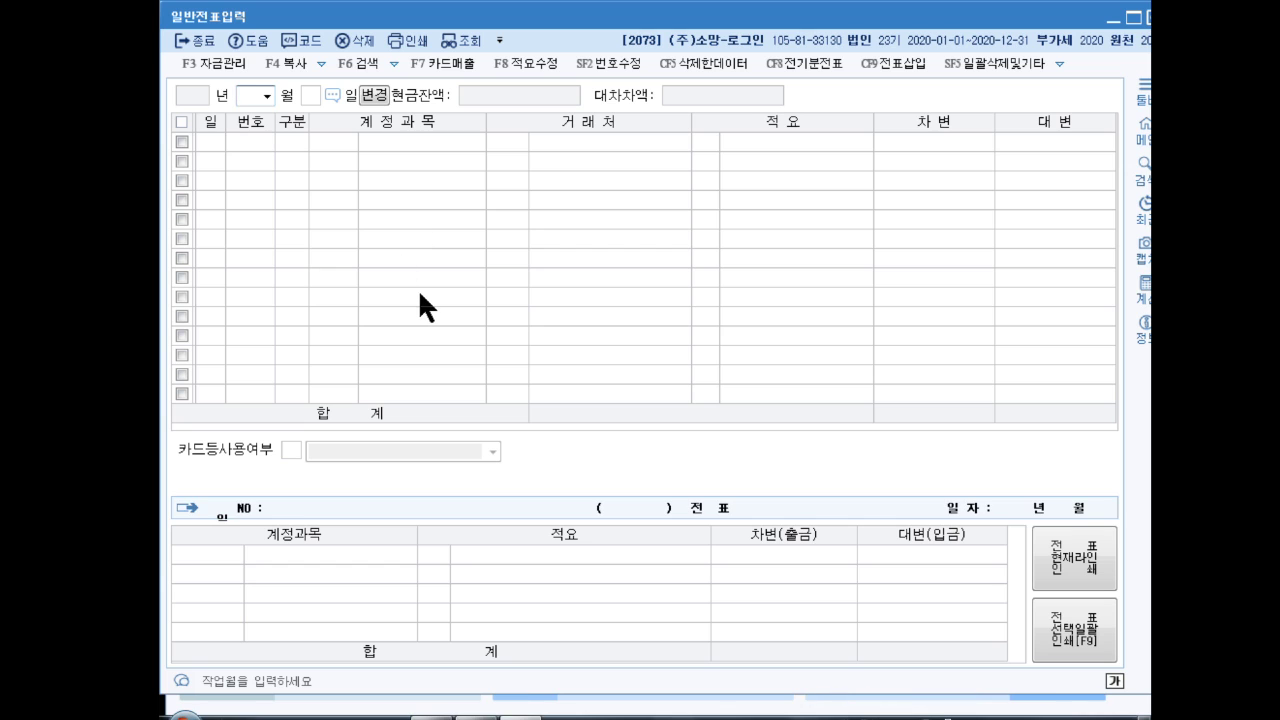
pyautogui.write('07')
pyautogui.press('Return')
pyautogui.press('Return')
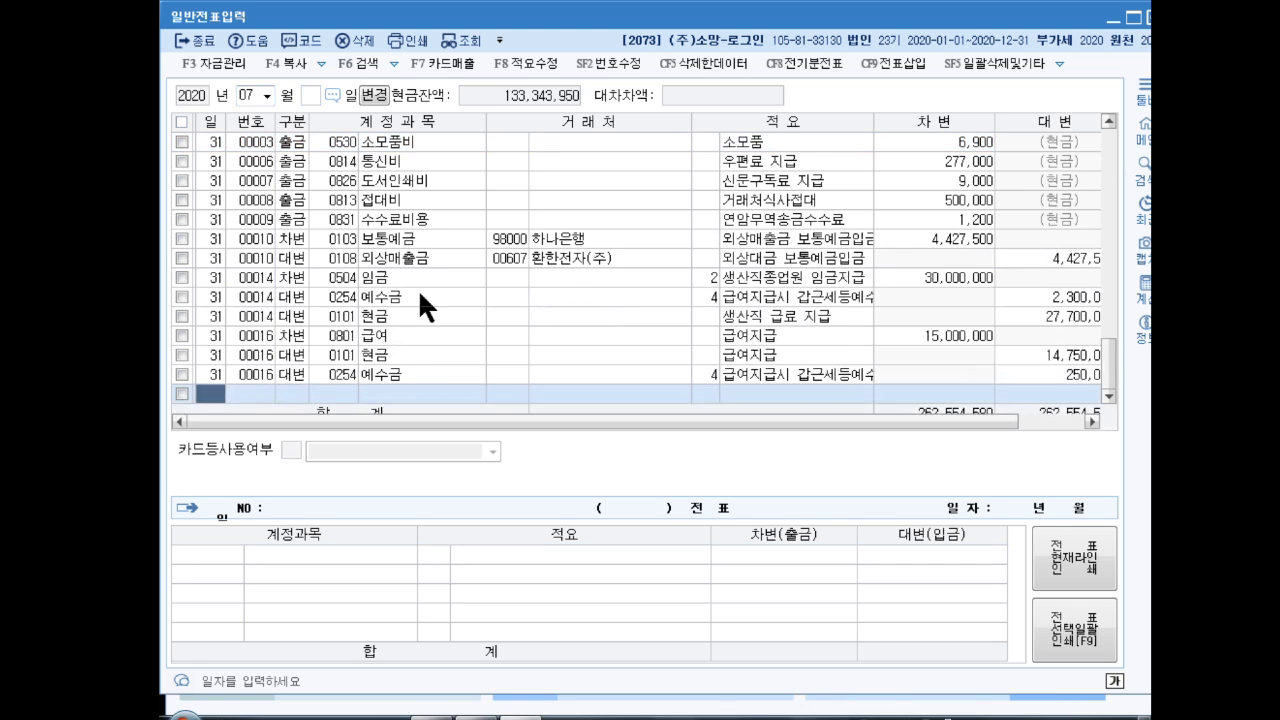
# Step: Enter a July 2 credit line for 받을어음 (0110) with trading partner 해일기업(주) and amount 30,000,000
pyautogui.write('2')
pyautogui.press('Return')
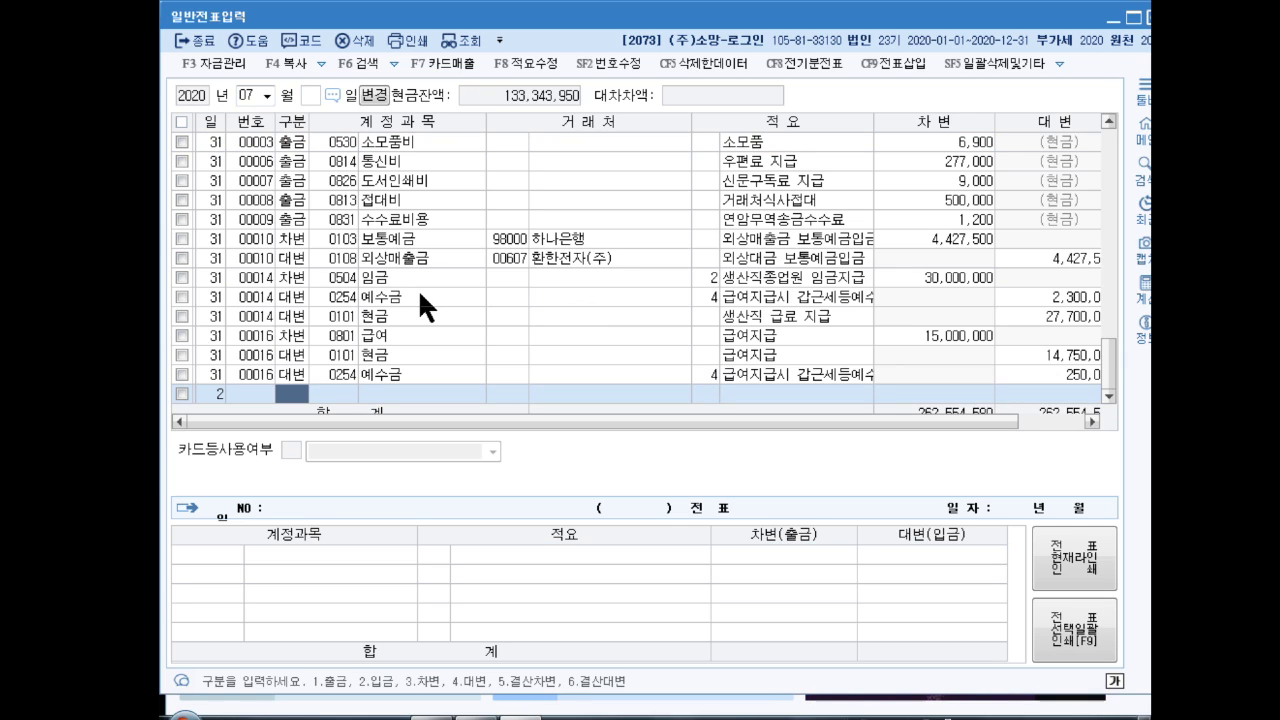
pyautogui.write('4받을ㅇ')
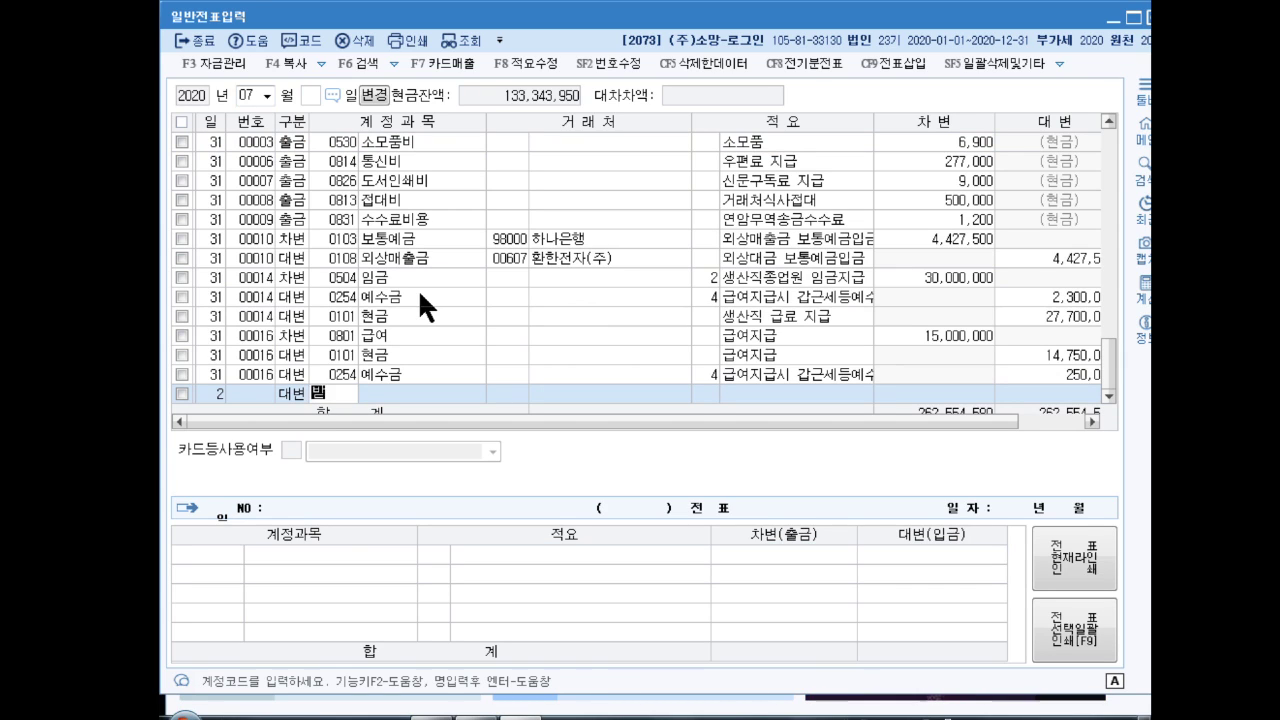
pyautogui.press('Return')
pyautogui.press('Return')
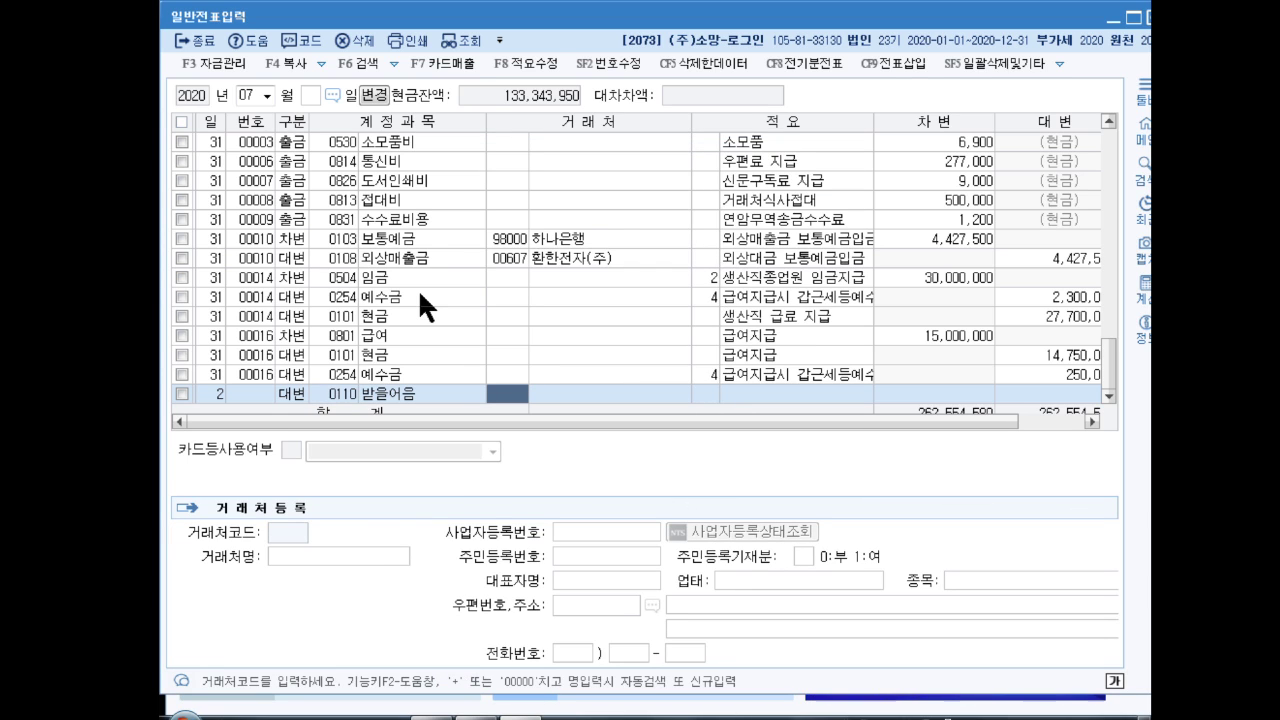
pyautogui.write('해일')
pyautogui.press('Return')
pyautogui.press('Return')
pyautogui.press('Return')
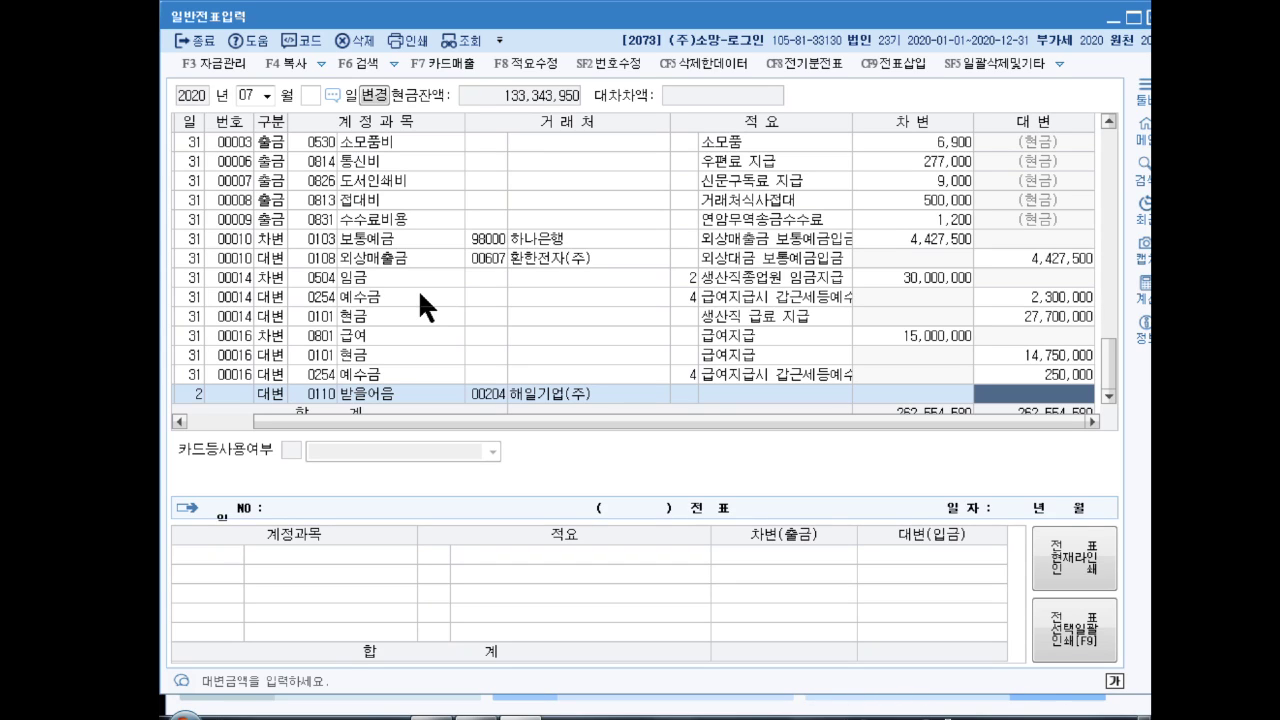
pyautogui.write('30000000')
pyautogui.press('Return')
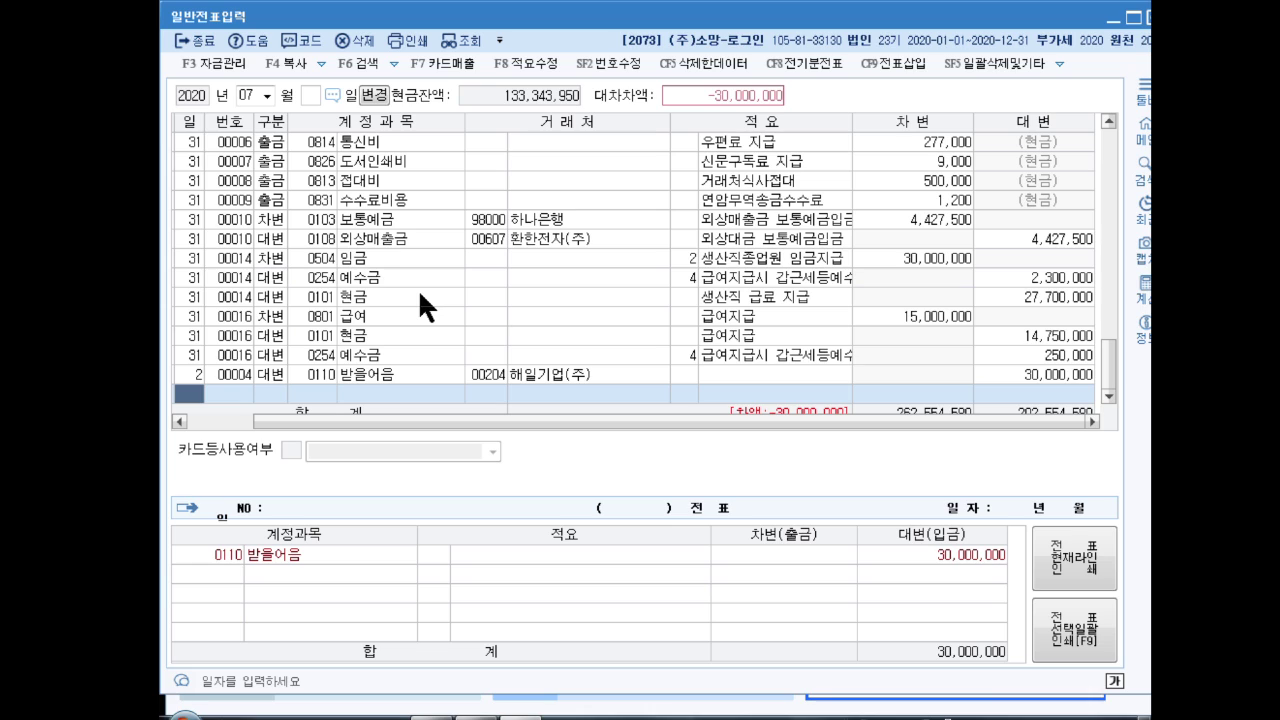
# Step: Add a July 2 debit line for 매출채권처분손실 (0956) with no trading partner and an amount of 300,000
pyautogui.write('2')
pyautogui.press('Return')
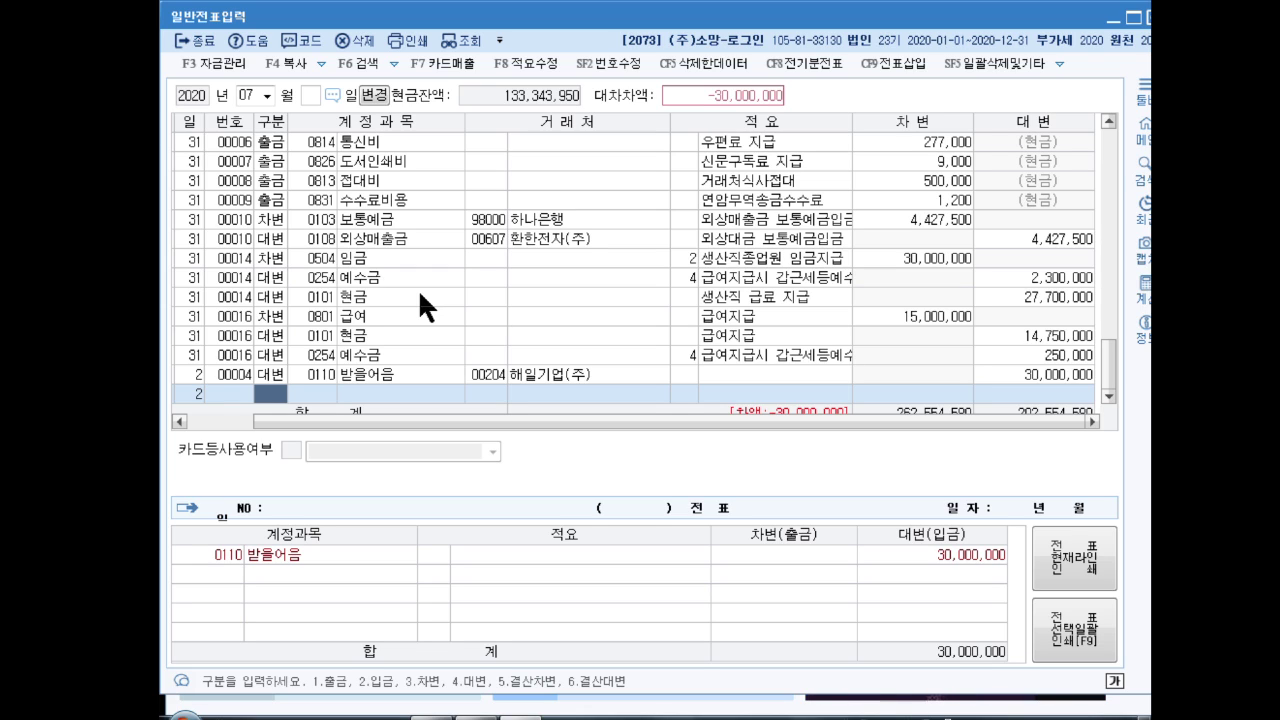
pyautogui.write('3')
pyautogui.press('Return')
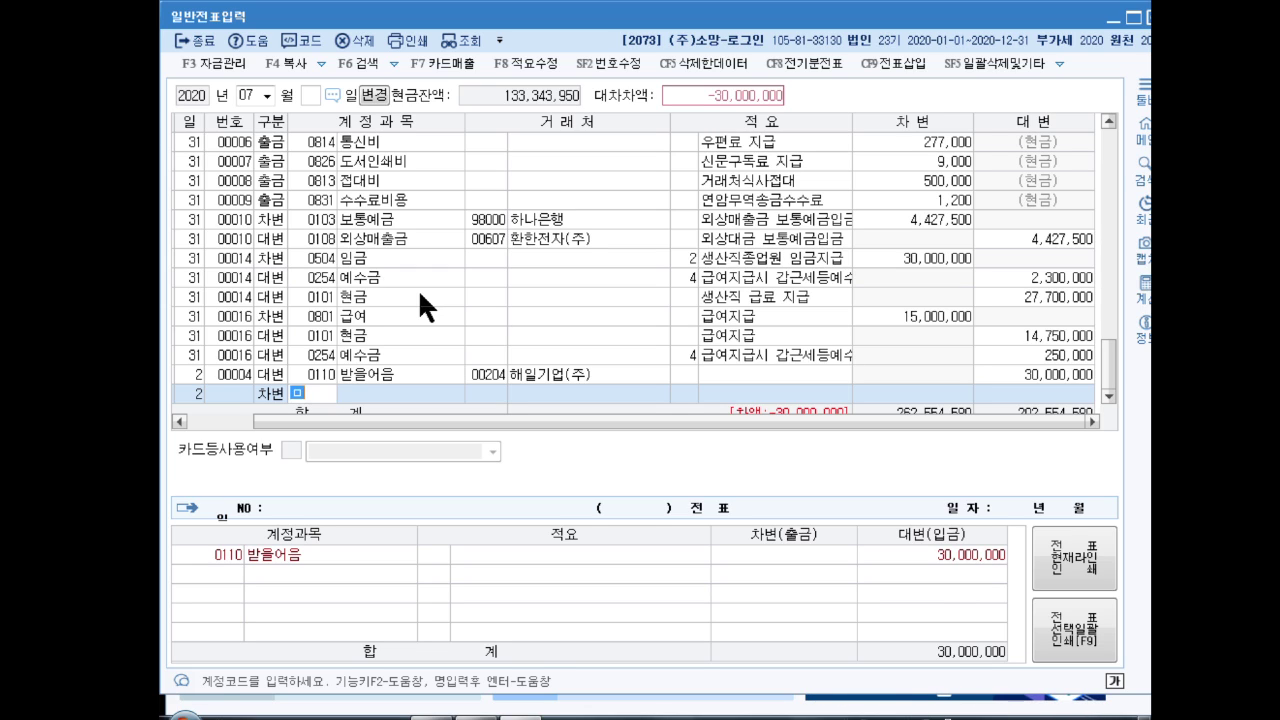
pyautogui.write('매출채')
pyautogui.press('Return')
pyautogui.press('Return')
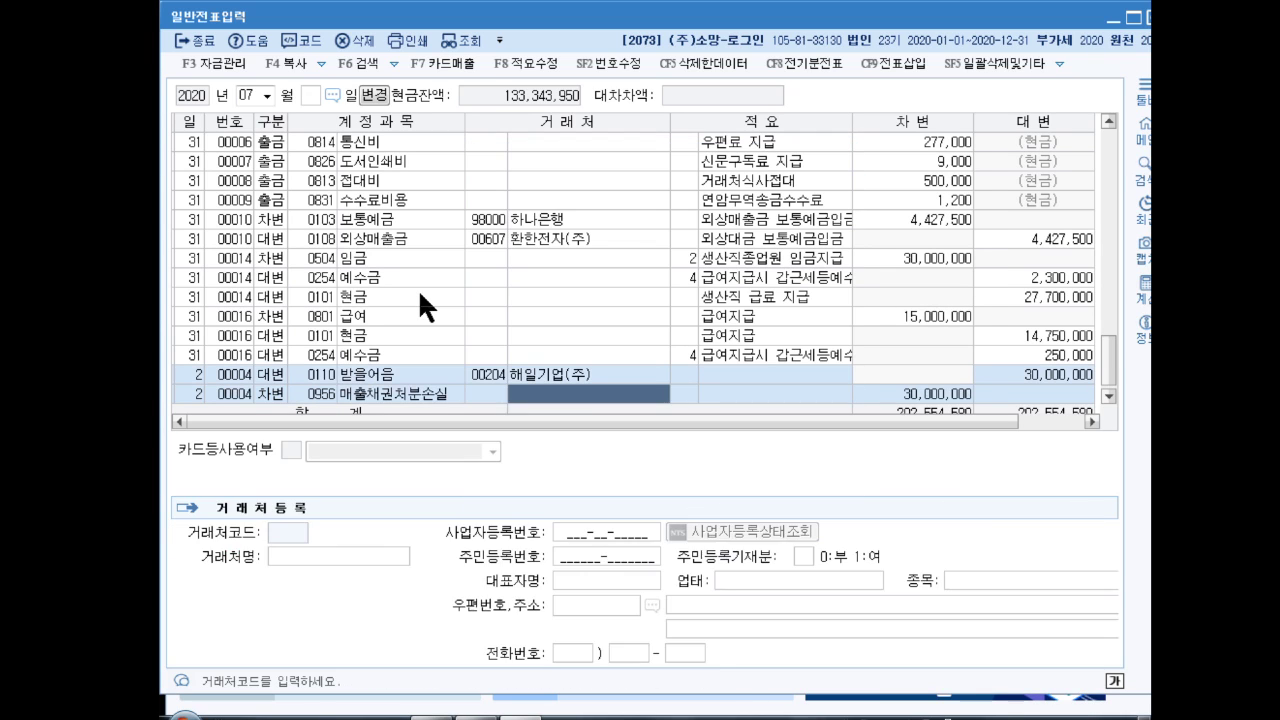
pyautogui.press('Return')
pyautogui.press('Return')
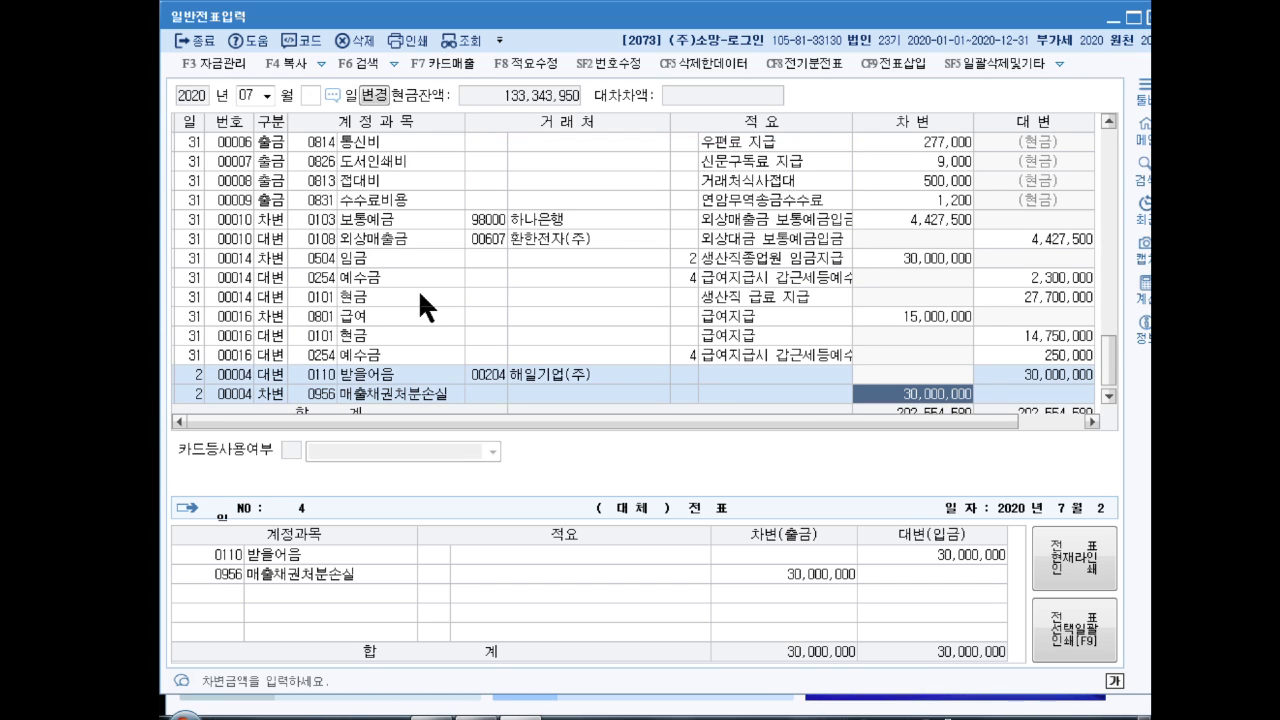
pyautogui.write('300000')
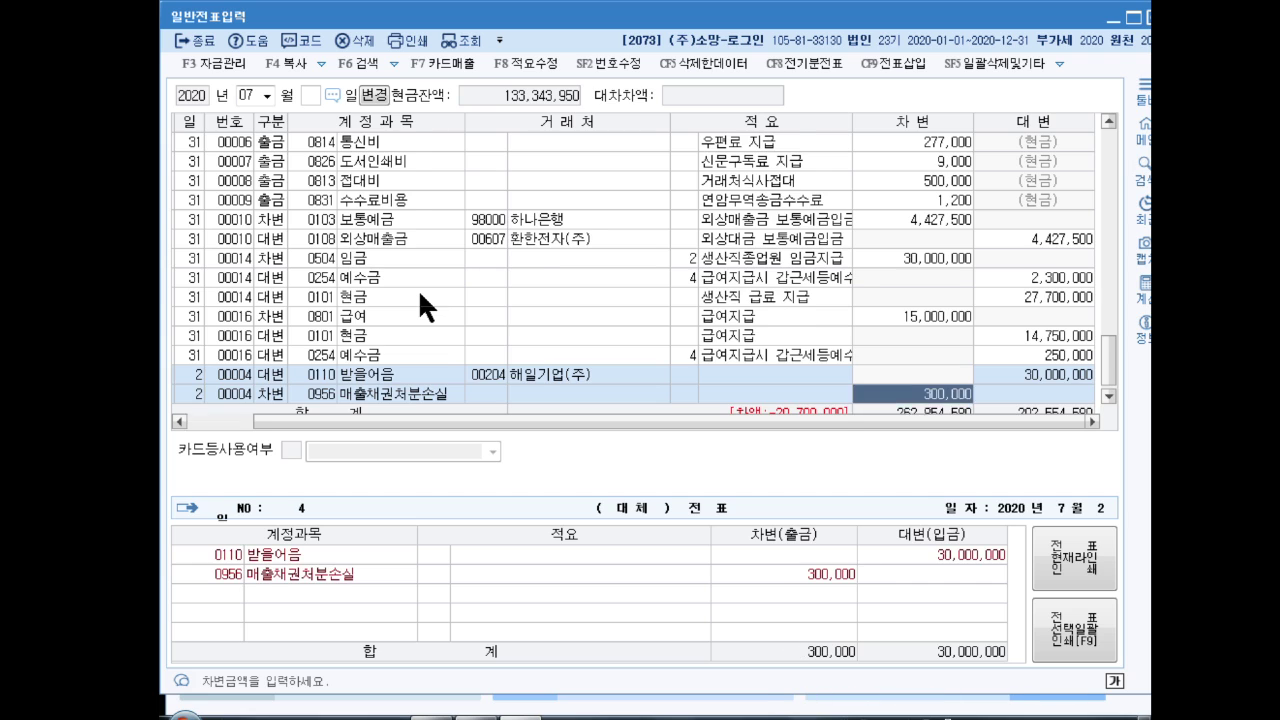
pyautogui.press('Return')
# Step: Complete the July 2 voucher with a debit line for 현금 (0101) of 29,700,000
pyautogui.press('Return')
pyautogui.write('3')
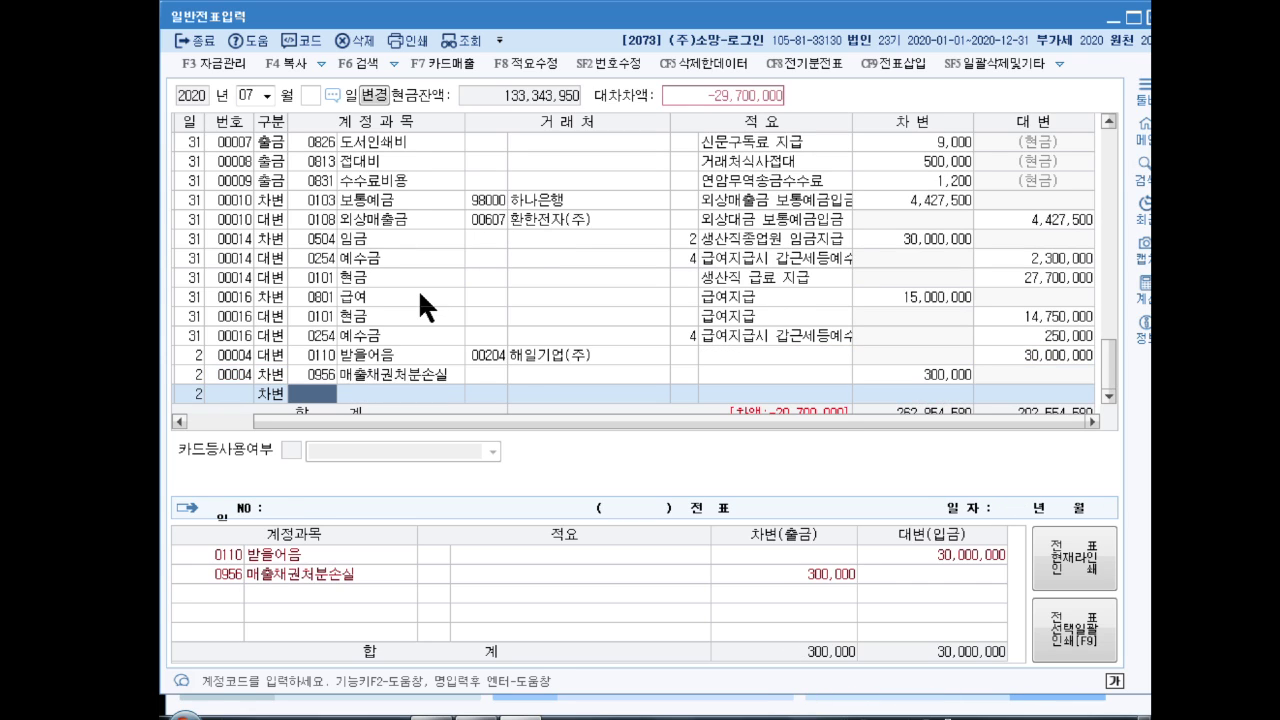
pyautogui.write('현금')
pyautogui.press('Return')
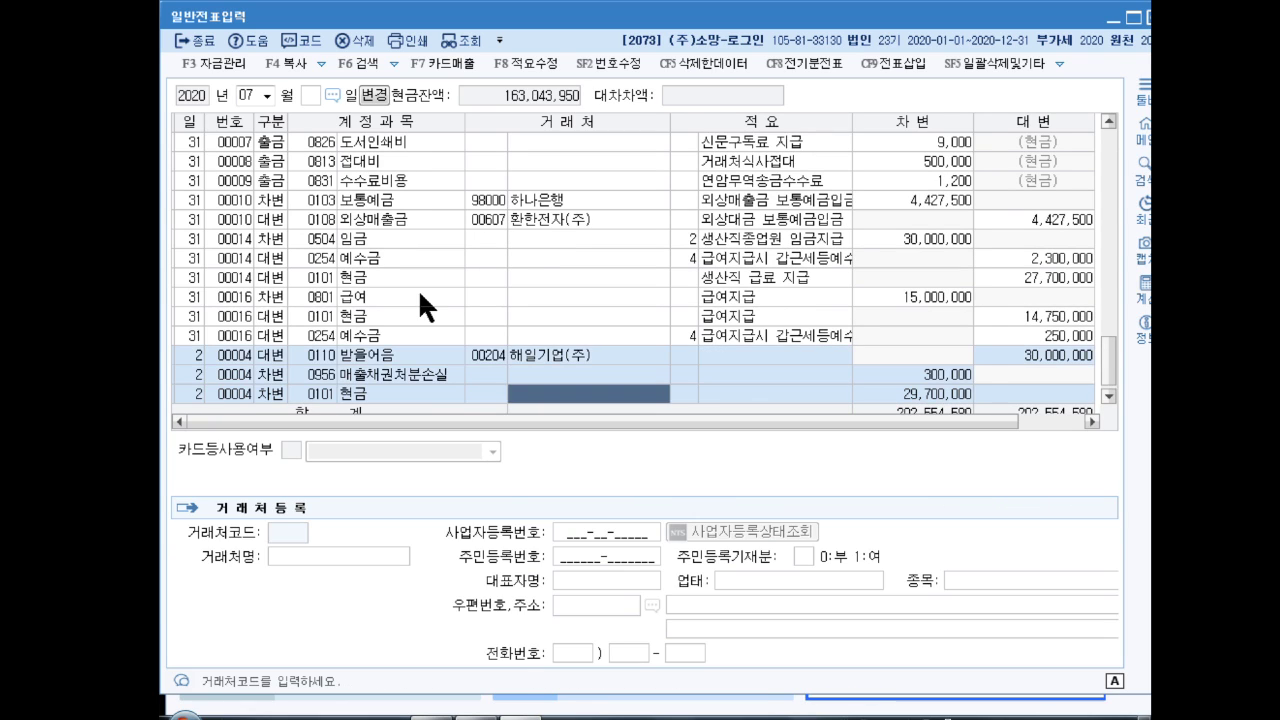
pyautogui.press('Return')
pyautogui.press('Return')
pyautogui.press('Return')
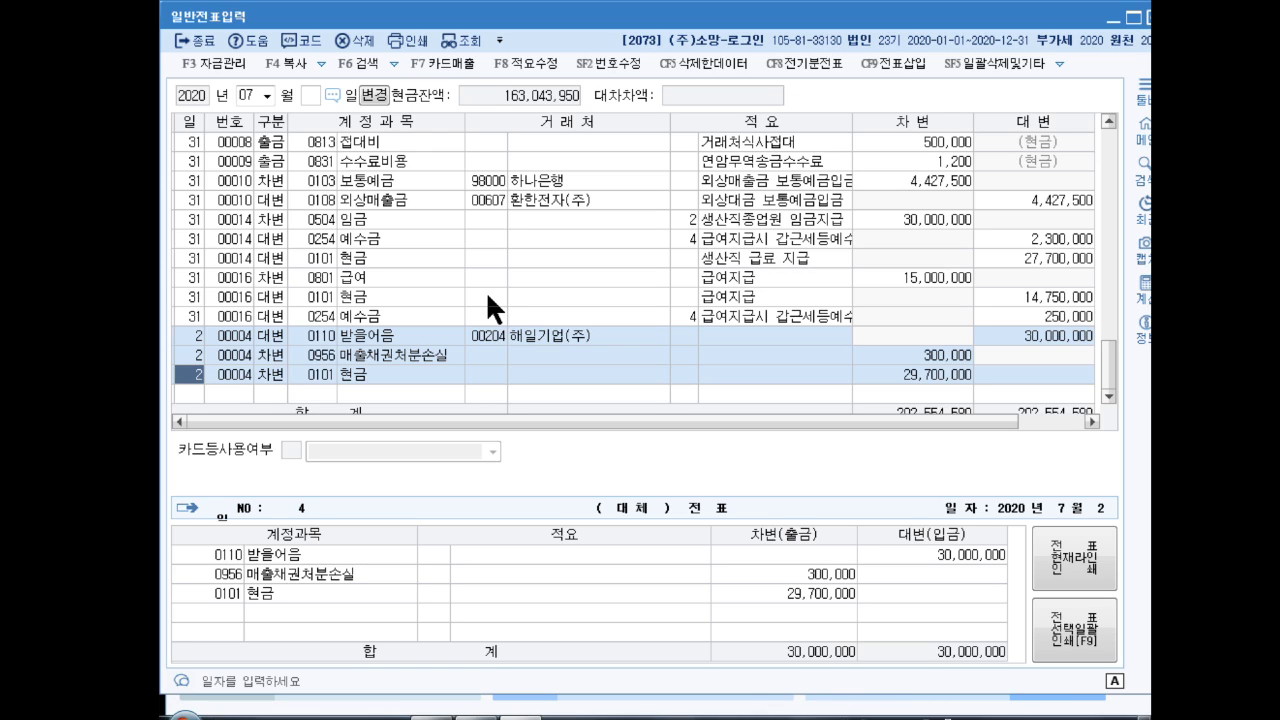
# Step: Start a July 25 voucher on a new row with a debit line for 자본금 (0331) of 5,000,000
pyautogui.press('Down')
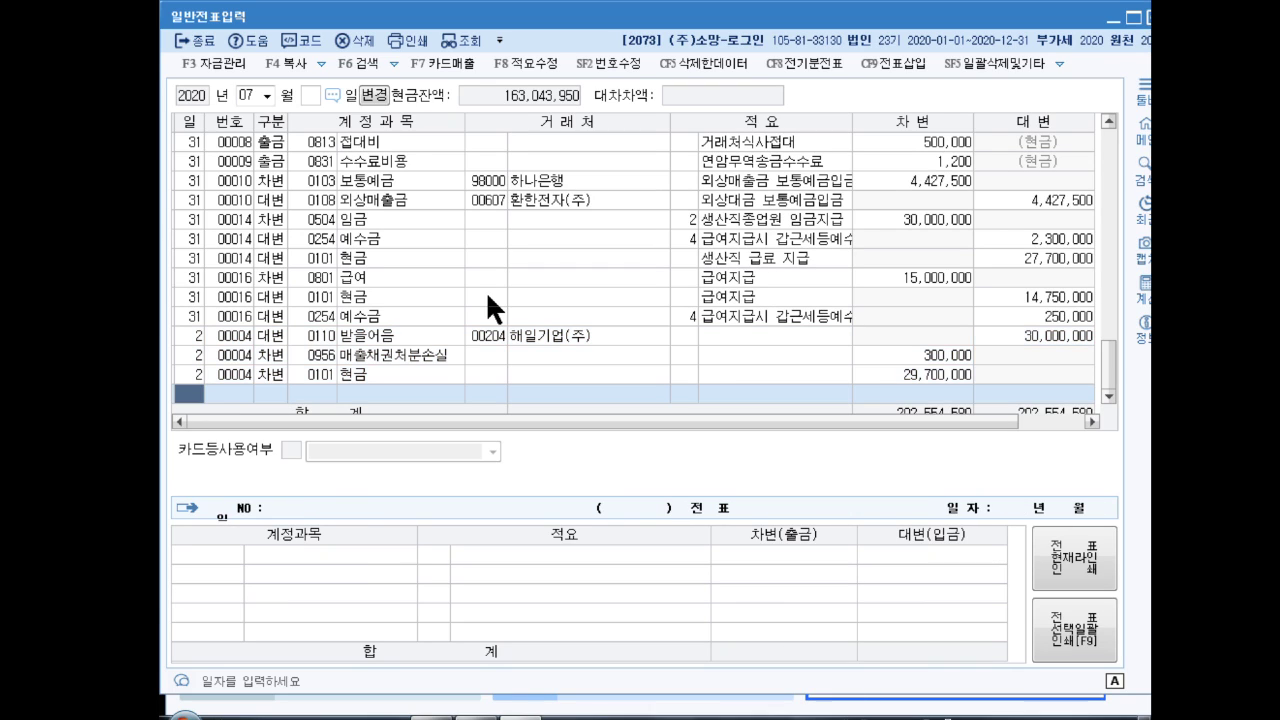
pyautogui.write('25')
pyautogui.press('Return')
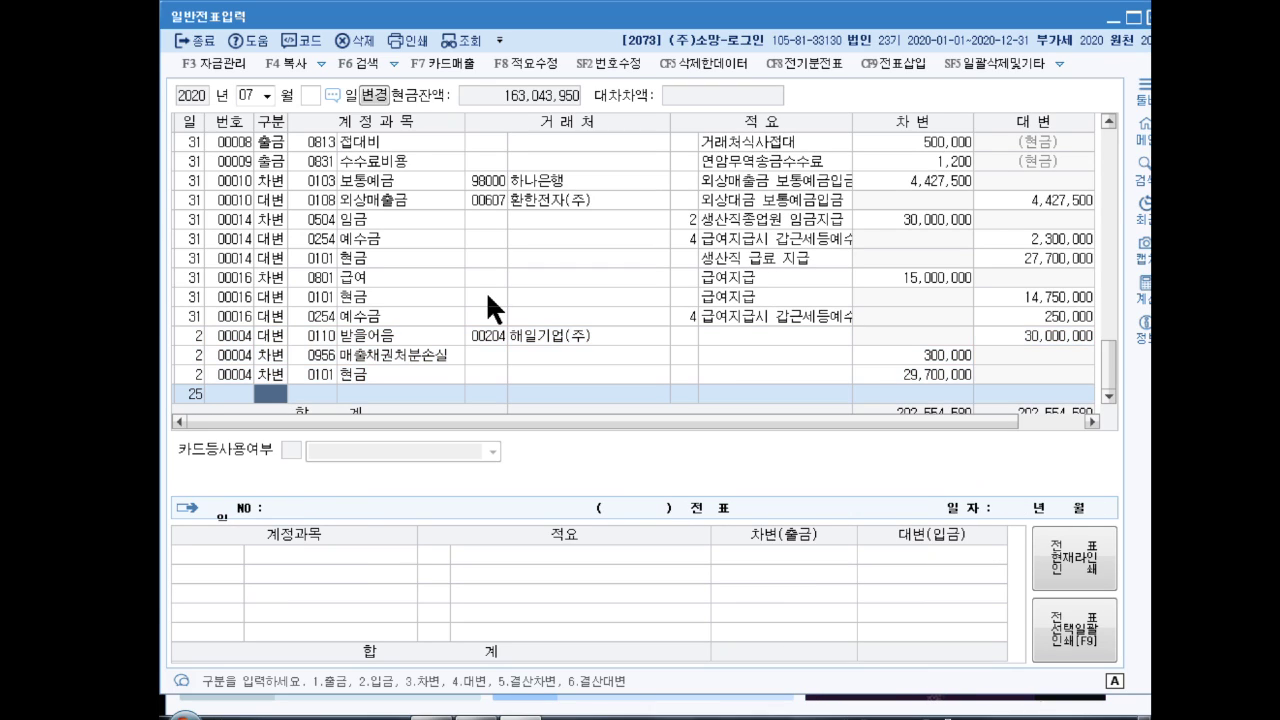
pyautogui.write('3')
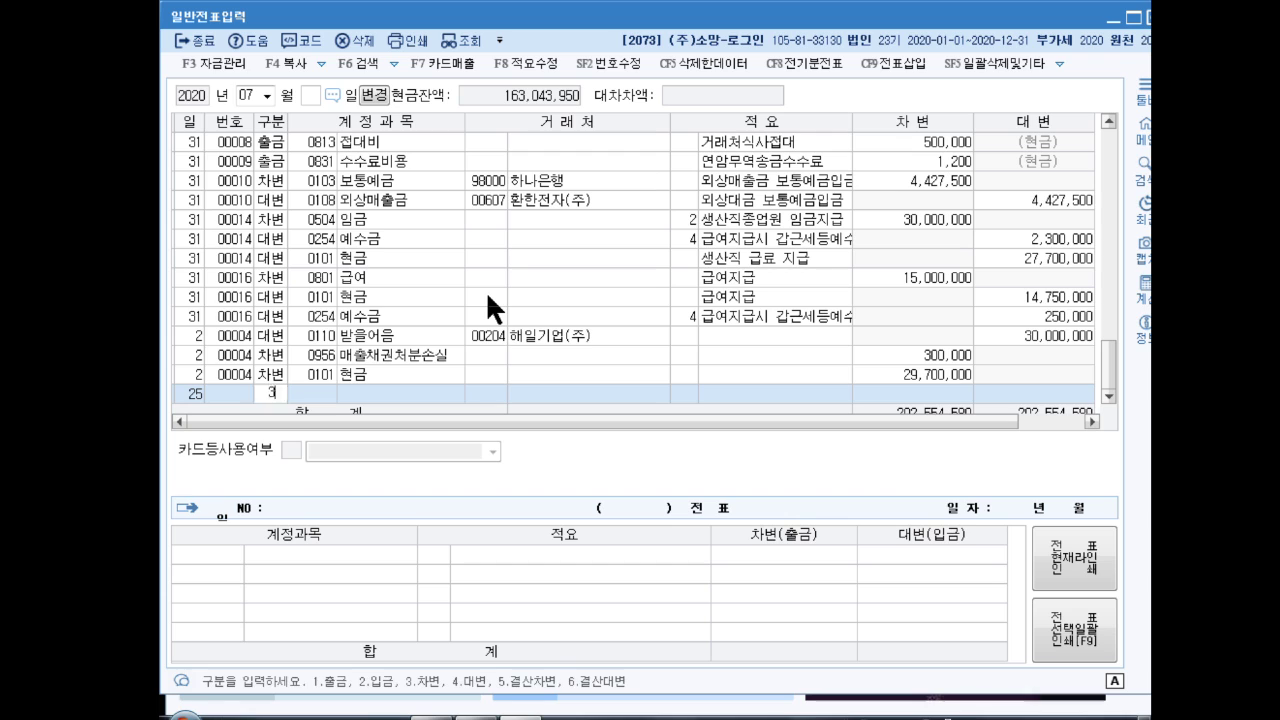
pyautogui.press('Return')
pyautogui.write('331')
pyautogui.press('Return')
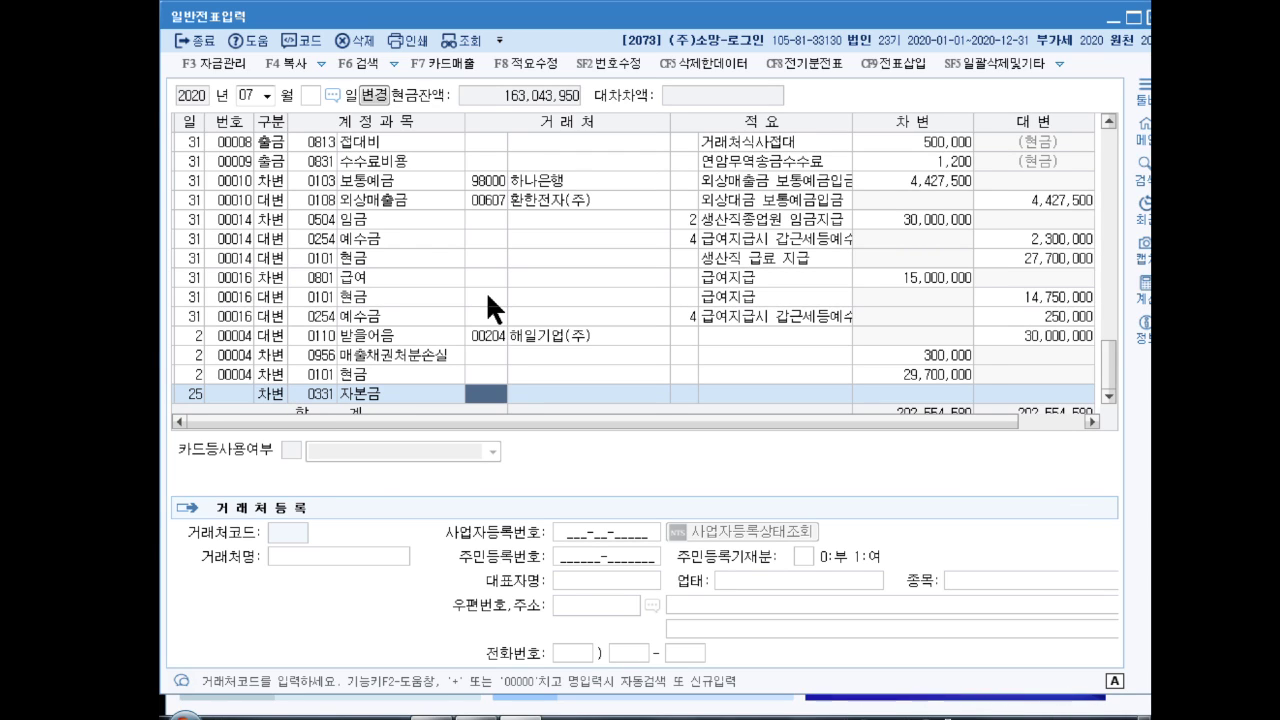
pyautogui.press('Return')
pyautogui.press('Return')
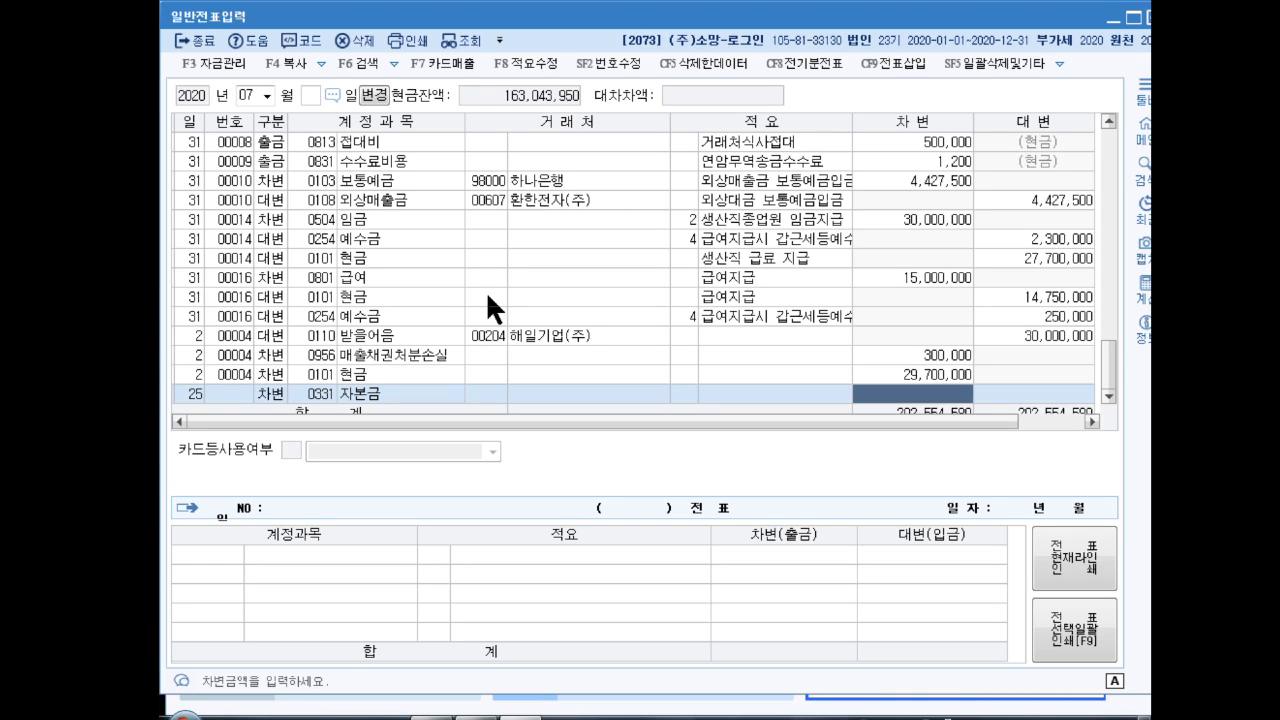
pyautogui.write('5000000')
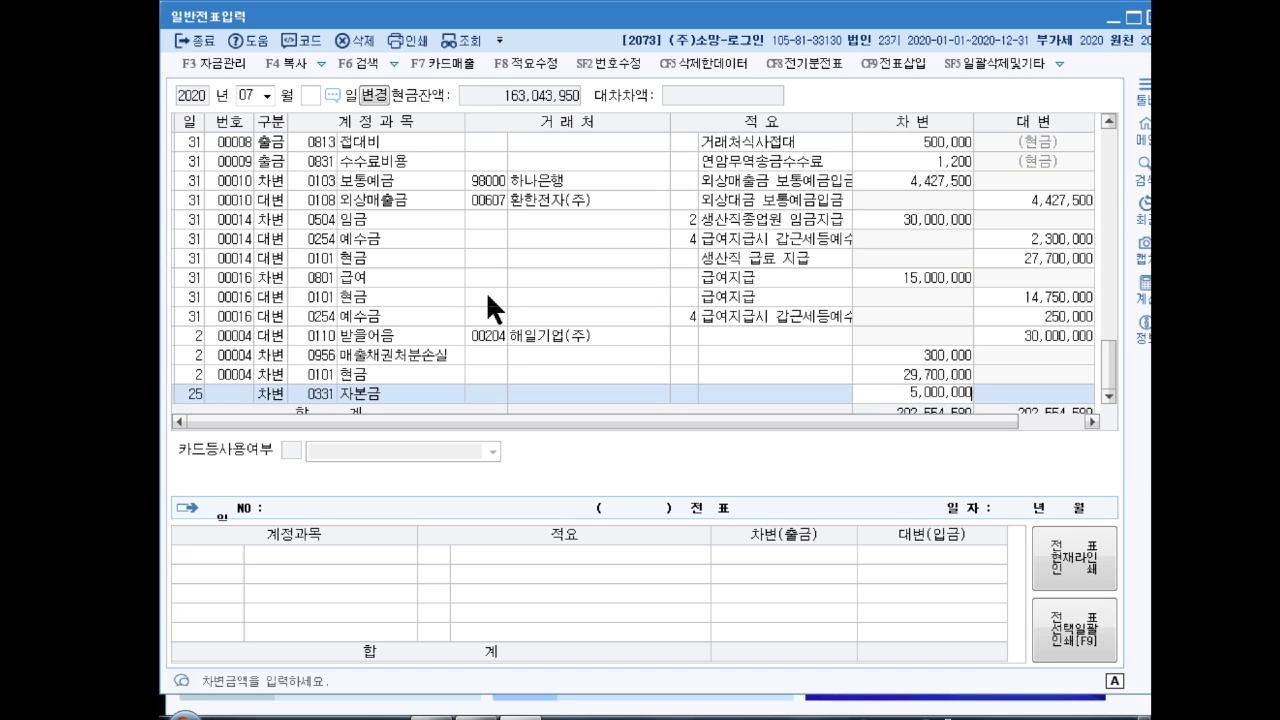
pyautogui.press('Return')
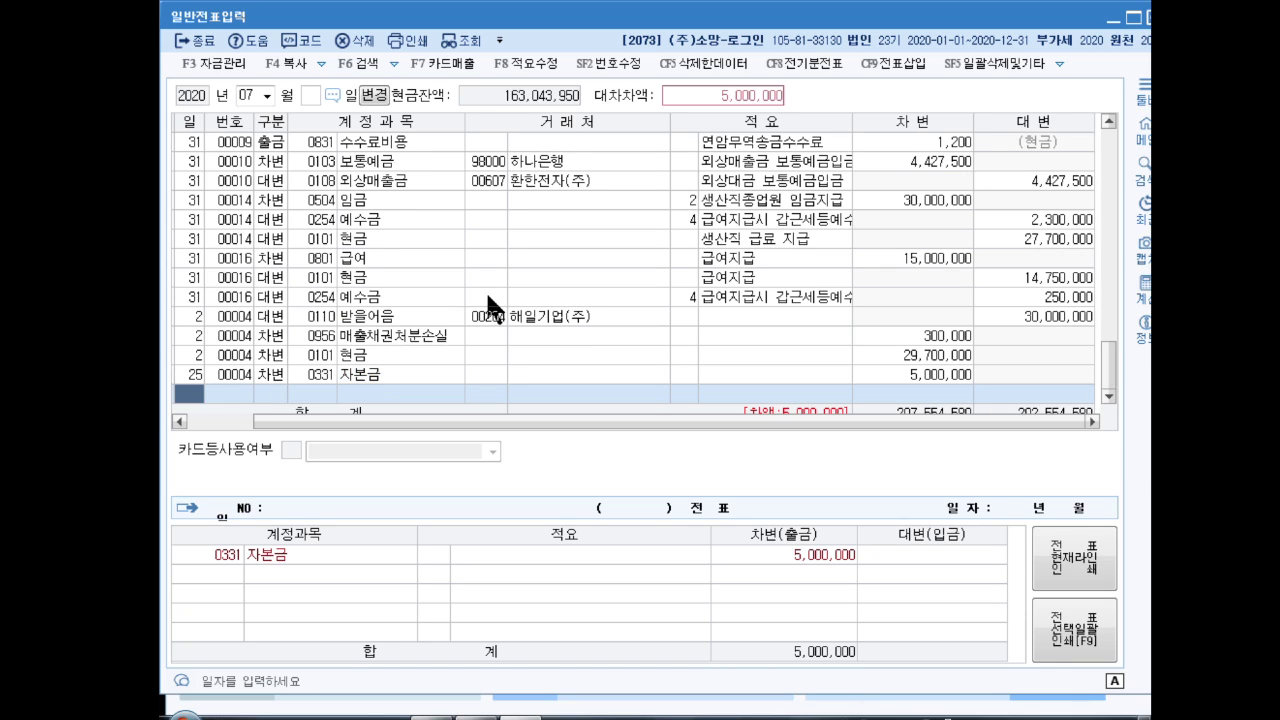
# Step: Add a July 25 credit line for 현금 (0101) and set its amount to 5,500,000
pyautogui.press('Return')
pyautogui.write('4현금')
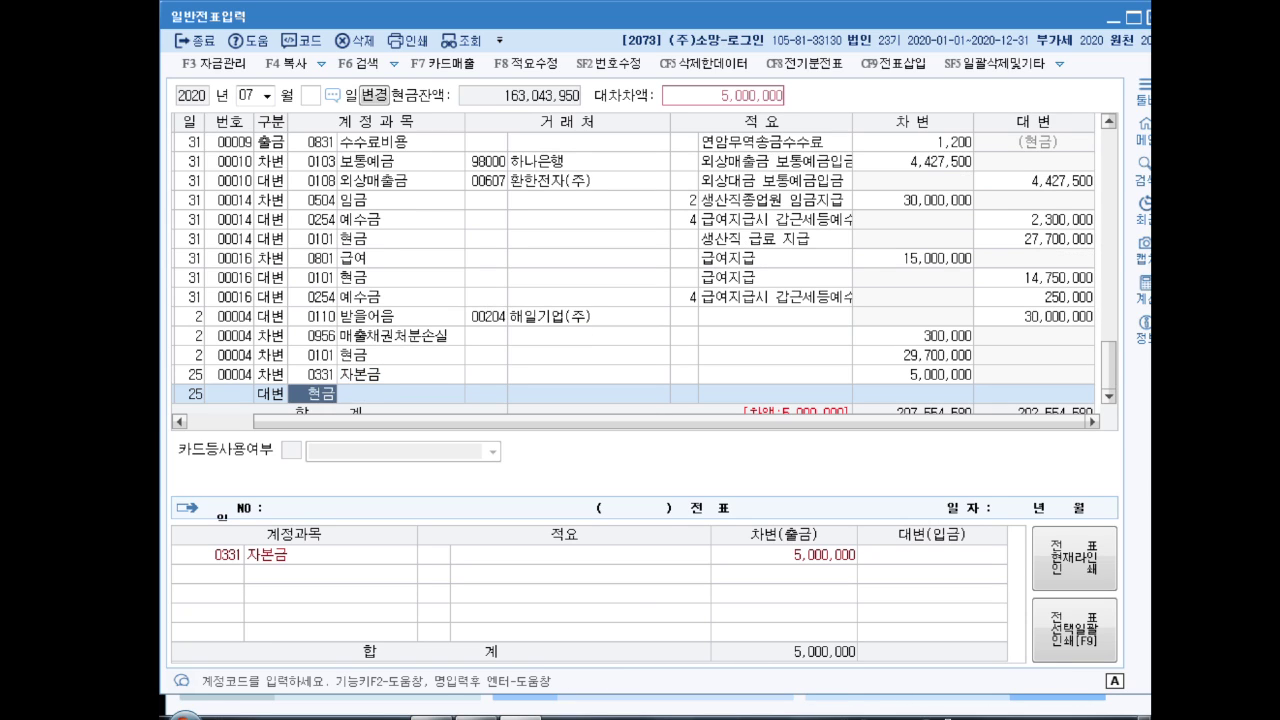
pyautogui.press('Return')
pyautogui.press('Return')
pyautogui.press('Return')
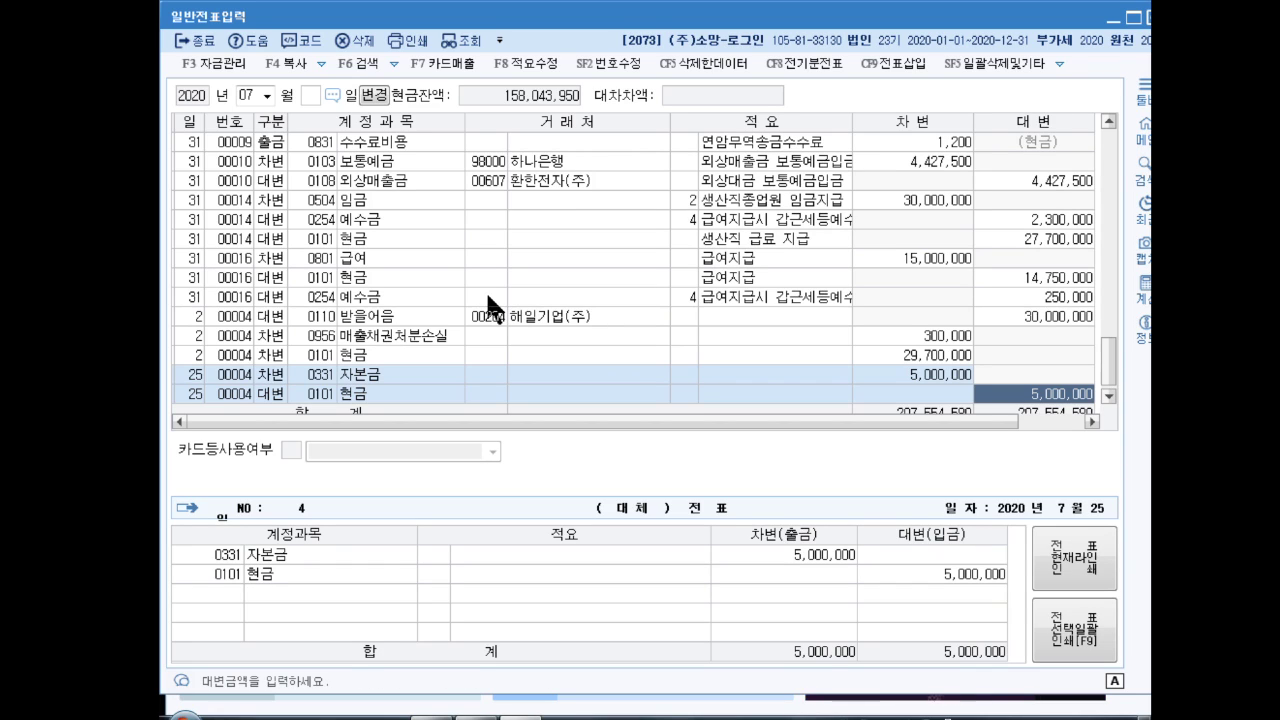
pyautogui.write('5500000')
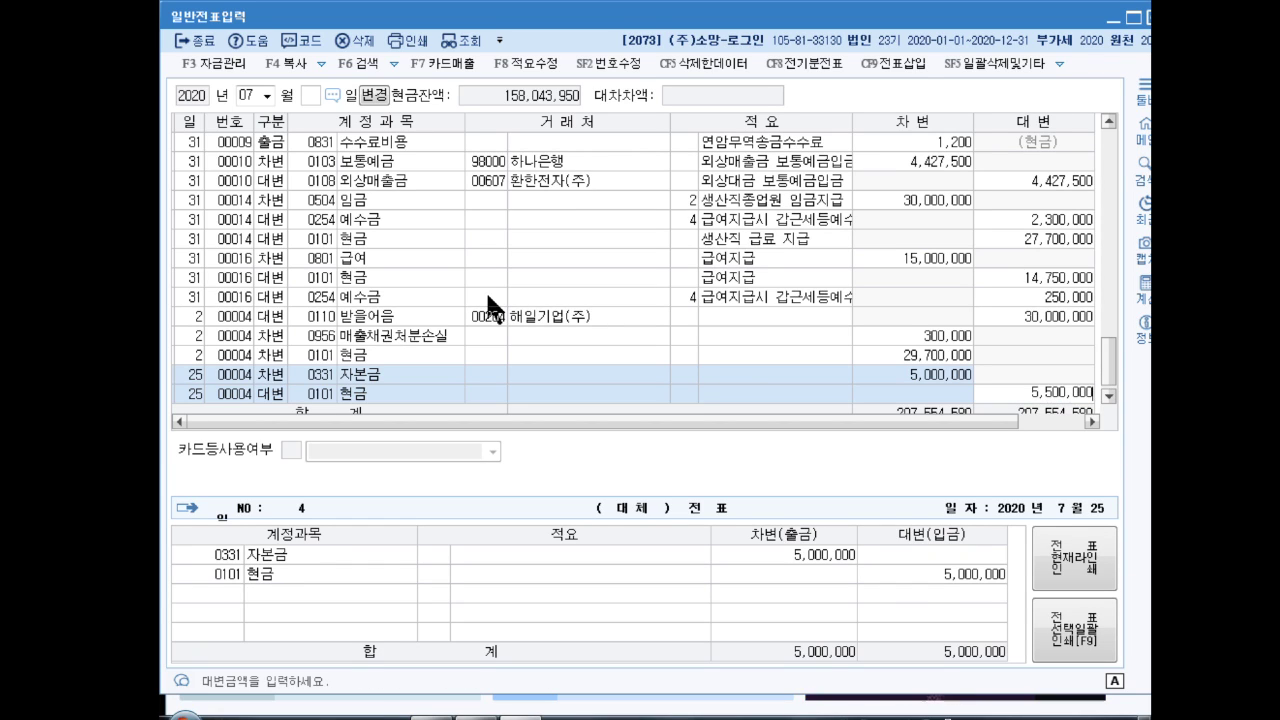
pyautogui.press('Return')
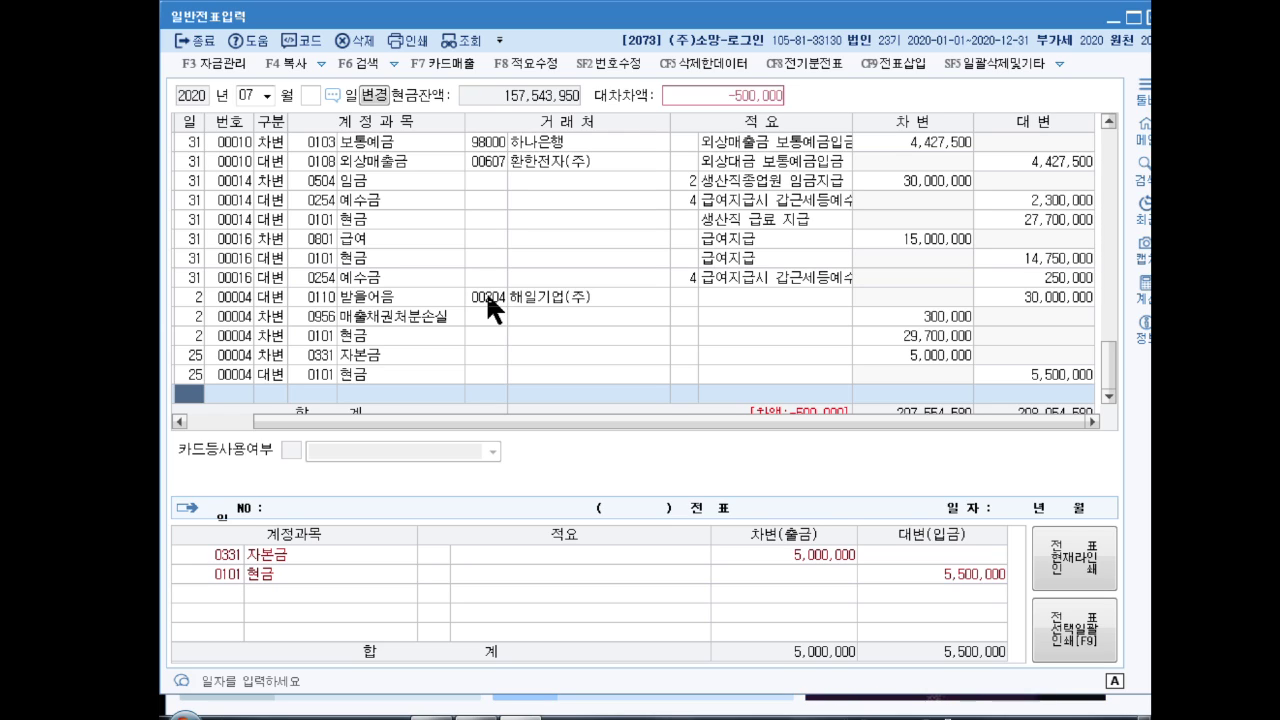
# Step: Add a July 25 debit line of 500,000 using account 감자차익 (0342)
pyautogui.write('25')
pyautogui.press('Return')
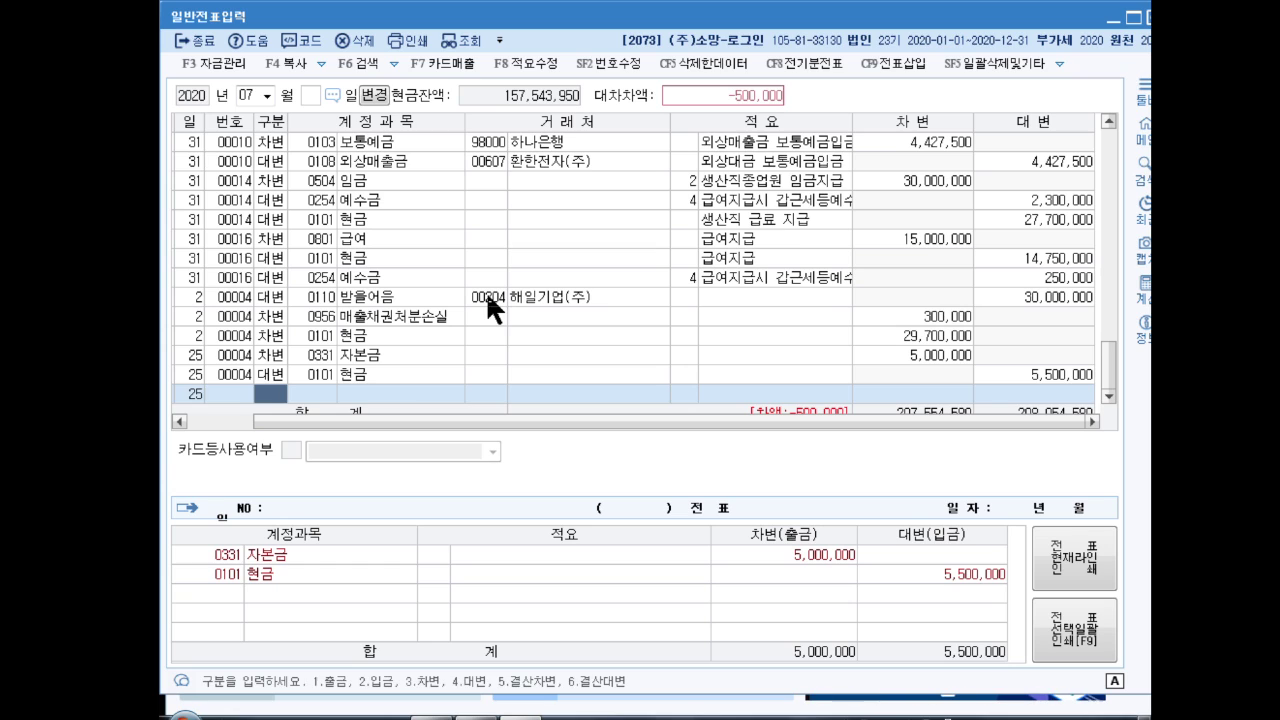
pyautogui.write('3김ㅈ')
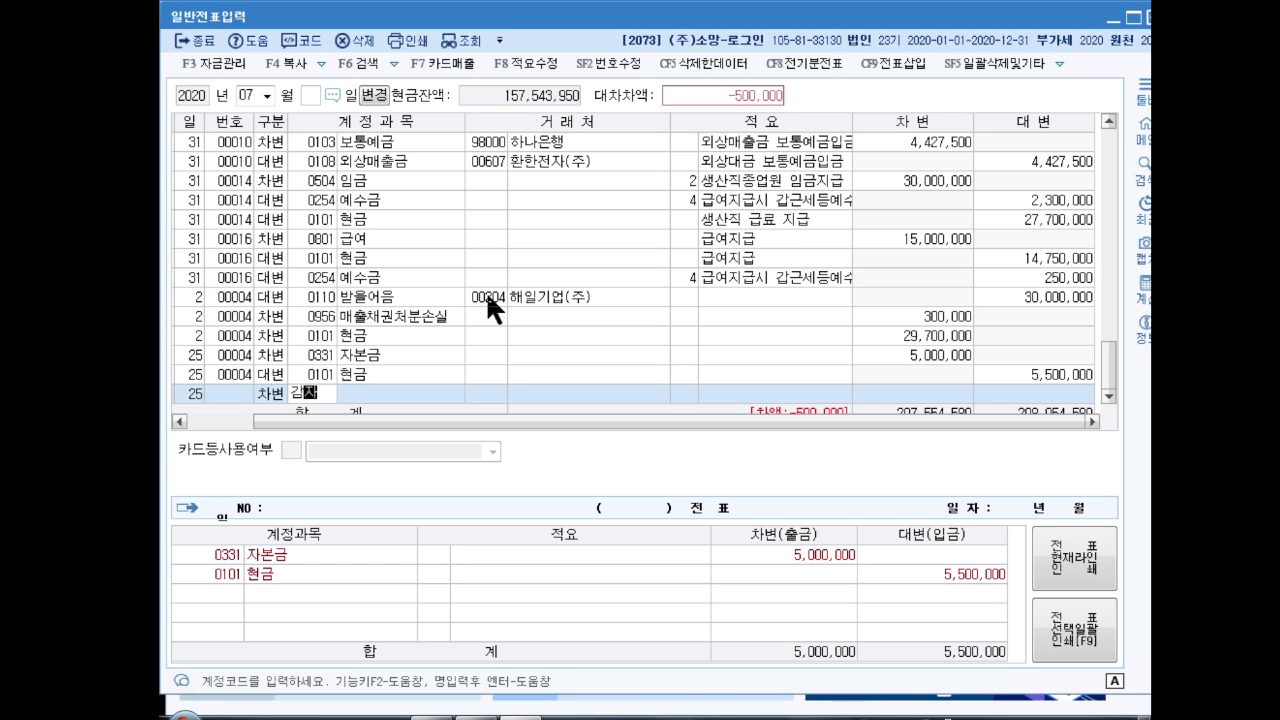
pyautogui.write('자차')
pyautogui.press('Return')
pyautogui.press('Return')
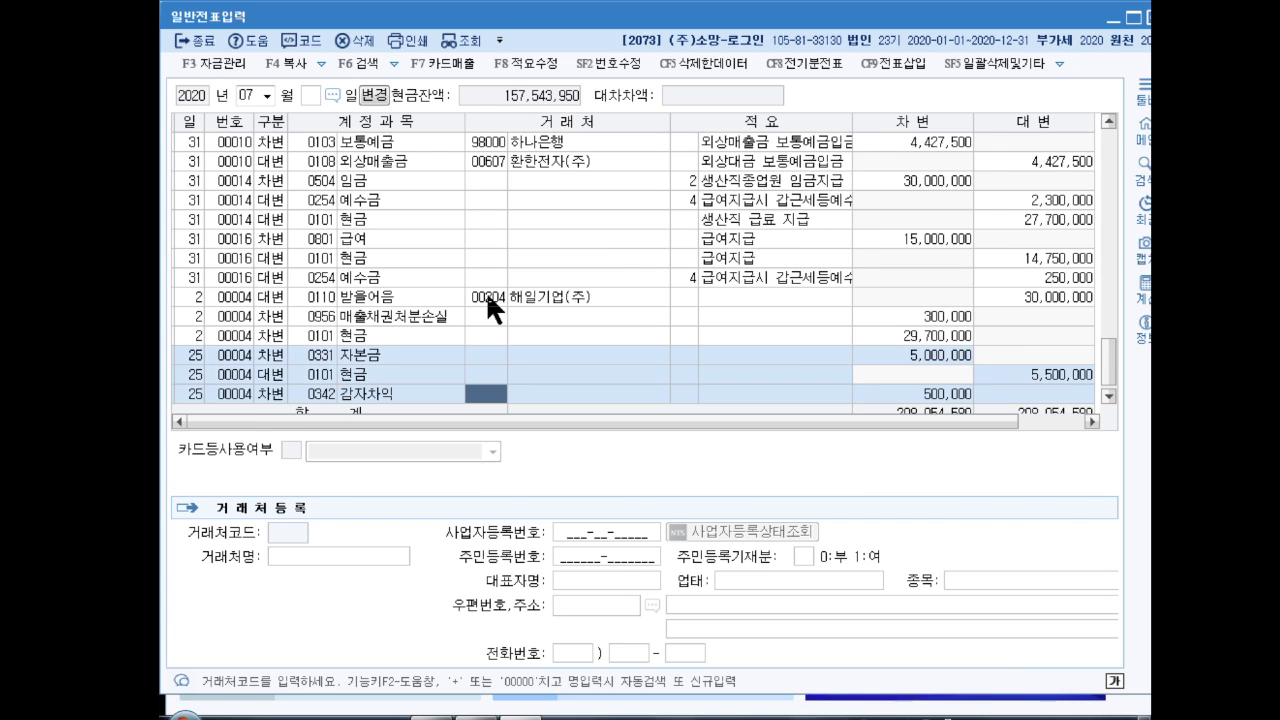
# Step: Change the account of the 500,000 debit line on July 25 to 감자차손 (0389) and confirm the row
pyautogui.press('Left')
pyautogui.write('개')
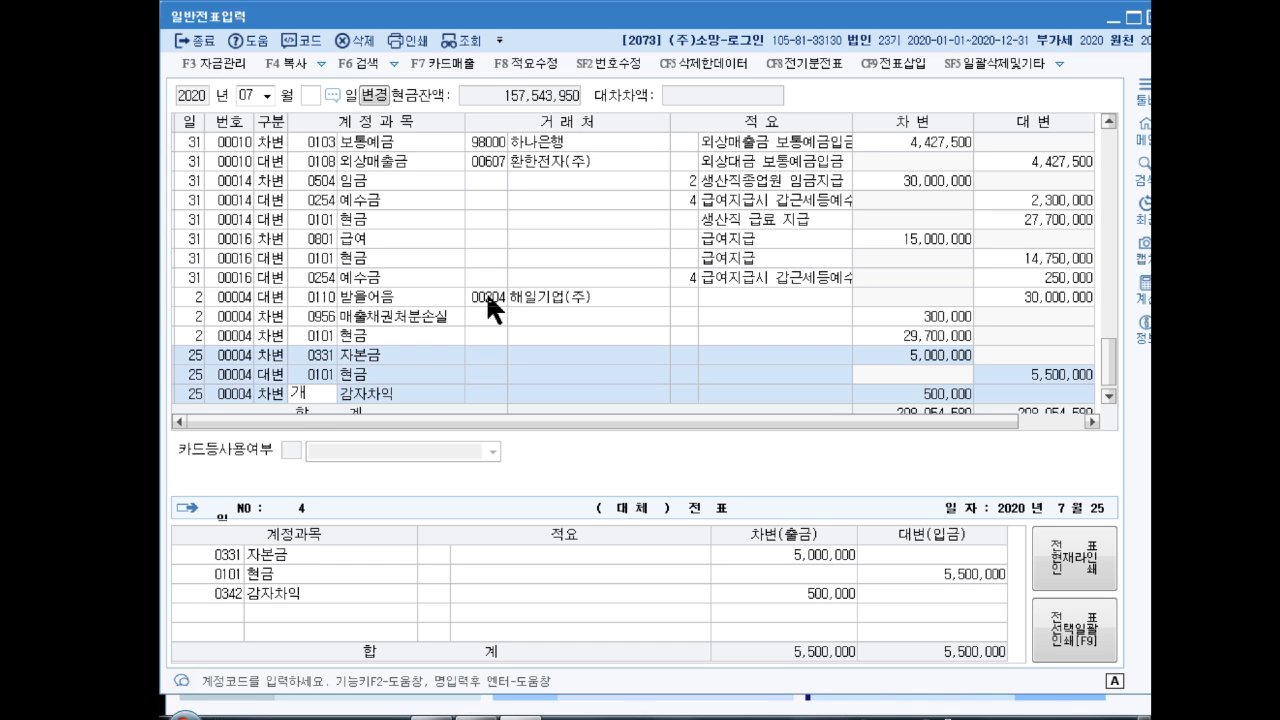
pyautogui.write('감자차')
pyautogui.press('Return')
pyautogui.press('Down')
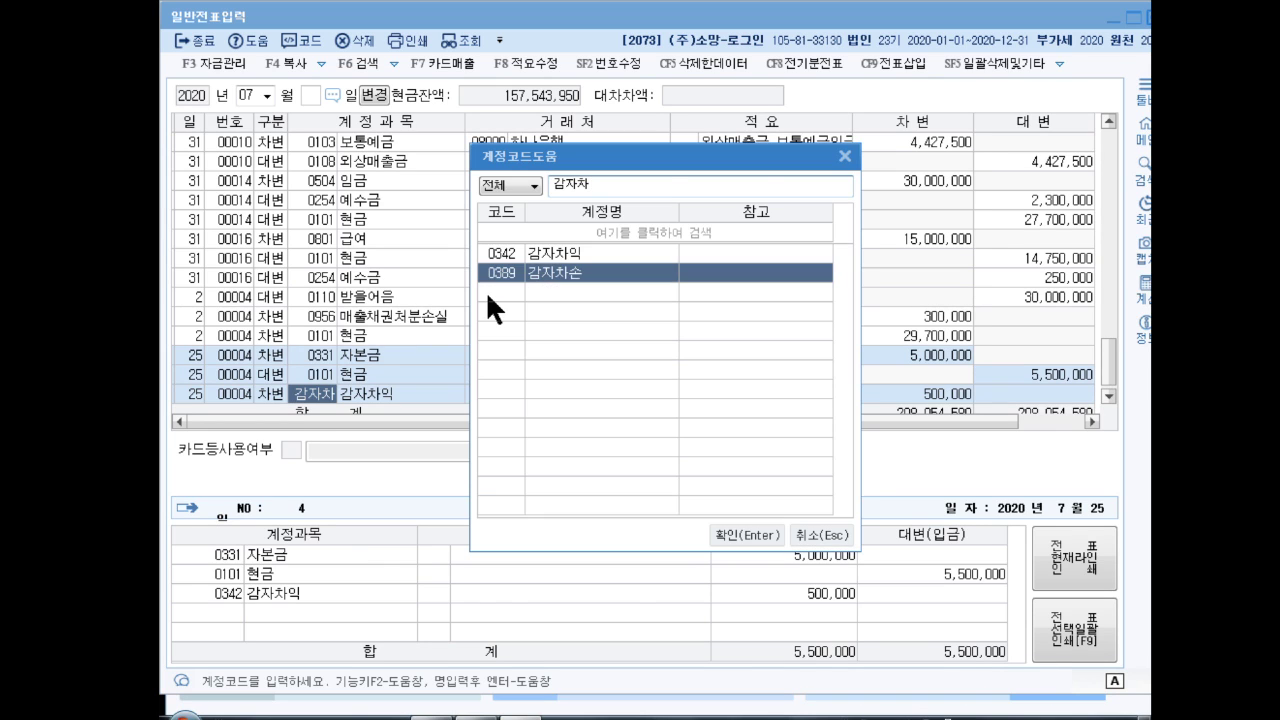
pyautogui.press('Return')
pyautogui.press('Return')
pyautogui.press('Return')
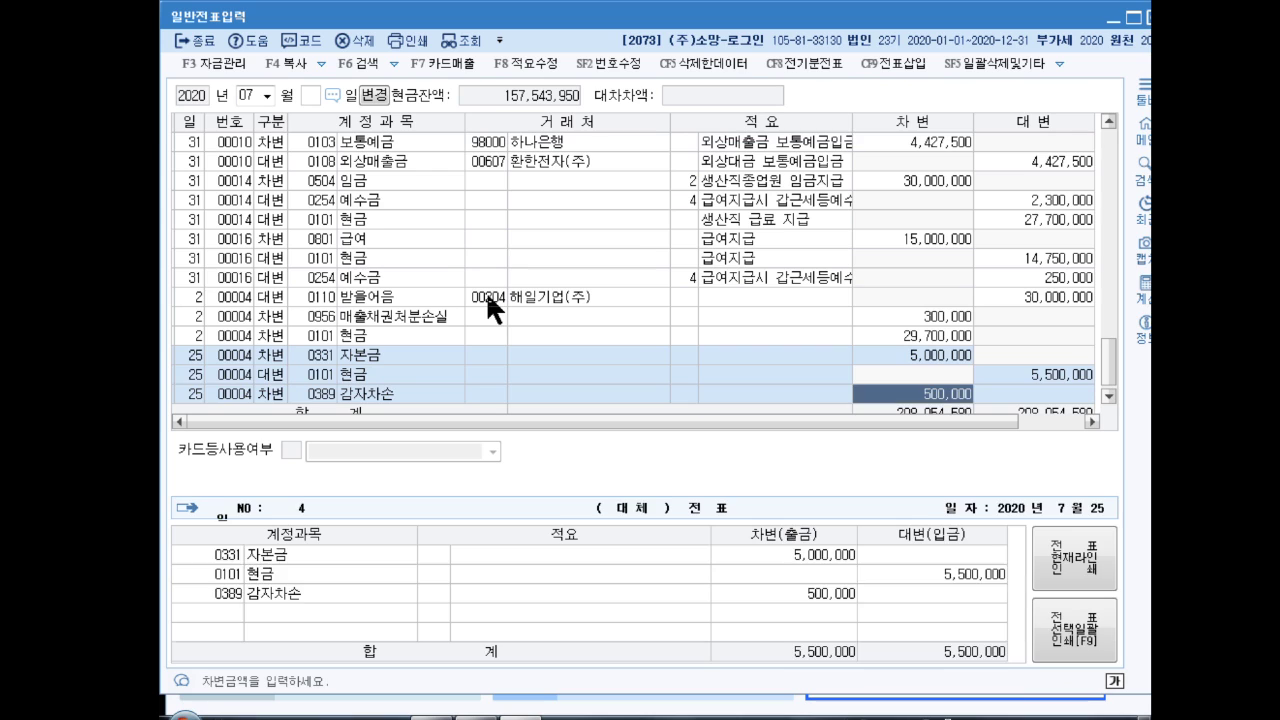
pyautogui.press('Return')
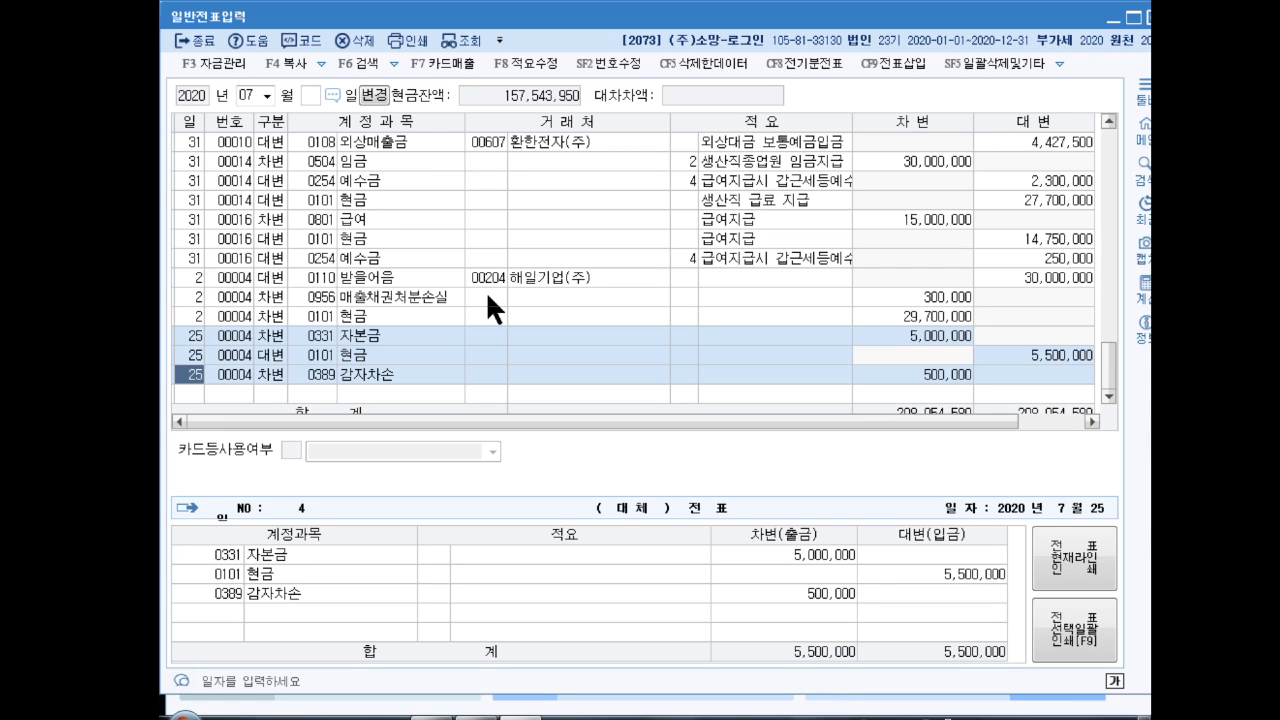
# Step: Switch the journal to month 08 and start a new row dated the 7th
pyautogui.moveTo(380, 422); pyautogui.dragTo(489, 427)
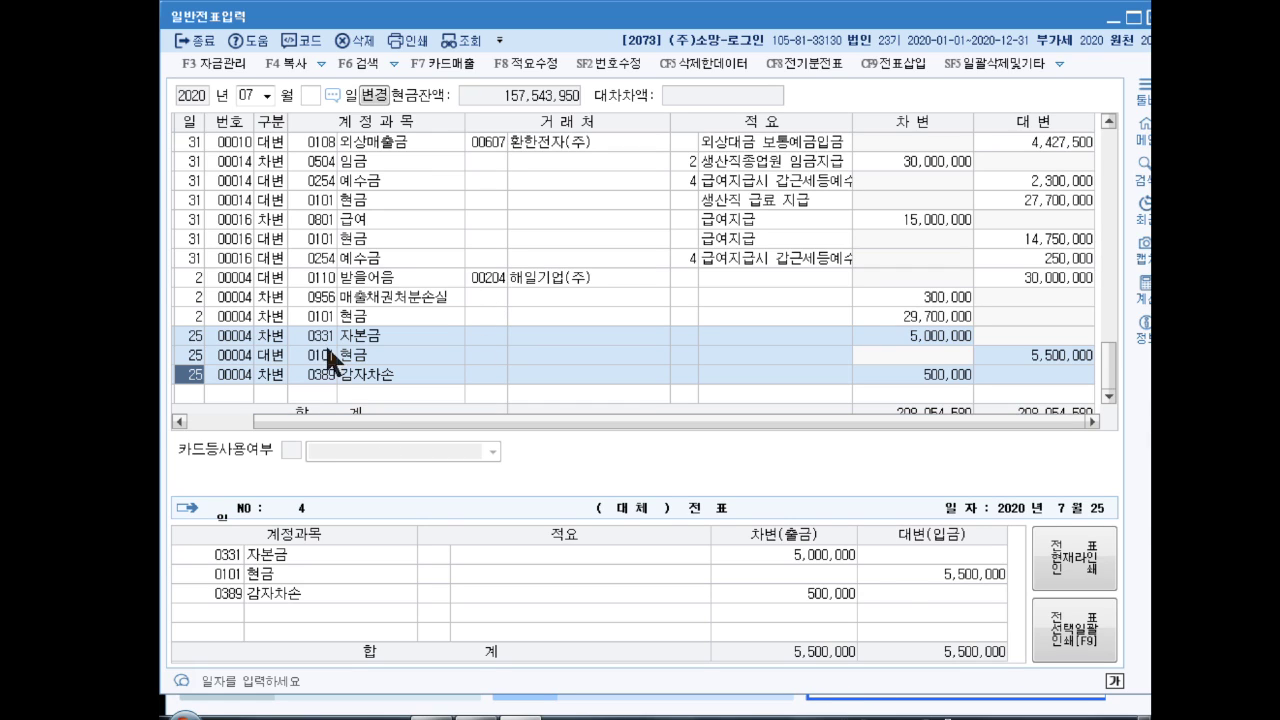
pyautogui.click(254, 97)
pyautogui.write('08')
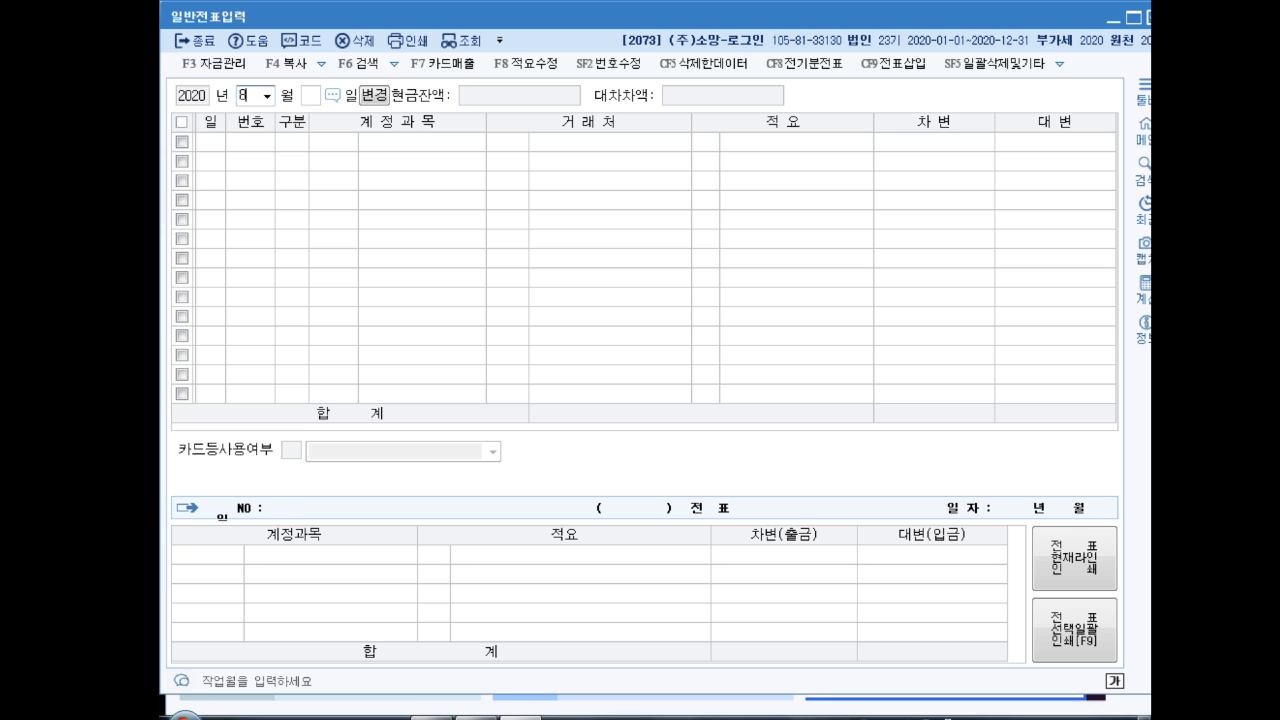
pyautogui.press('Return')
pyautogui.write('7')
pyautogui.press('Return')
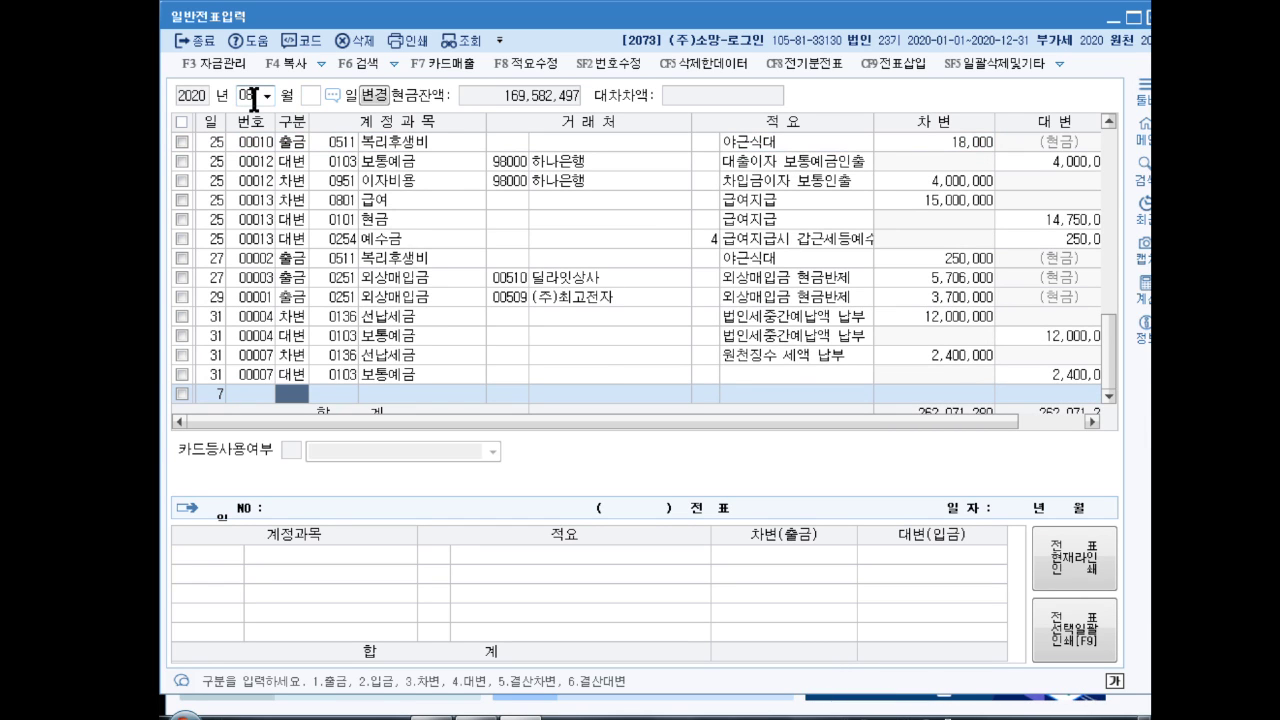
# Step: Make the August 7 row a debit line using account 외상매입금 (0251)
pyautogui.write('3')
pyautogui.press('Return')
pyautogui.write('외상매')
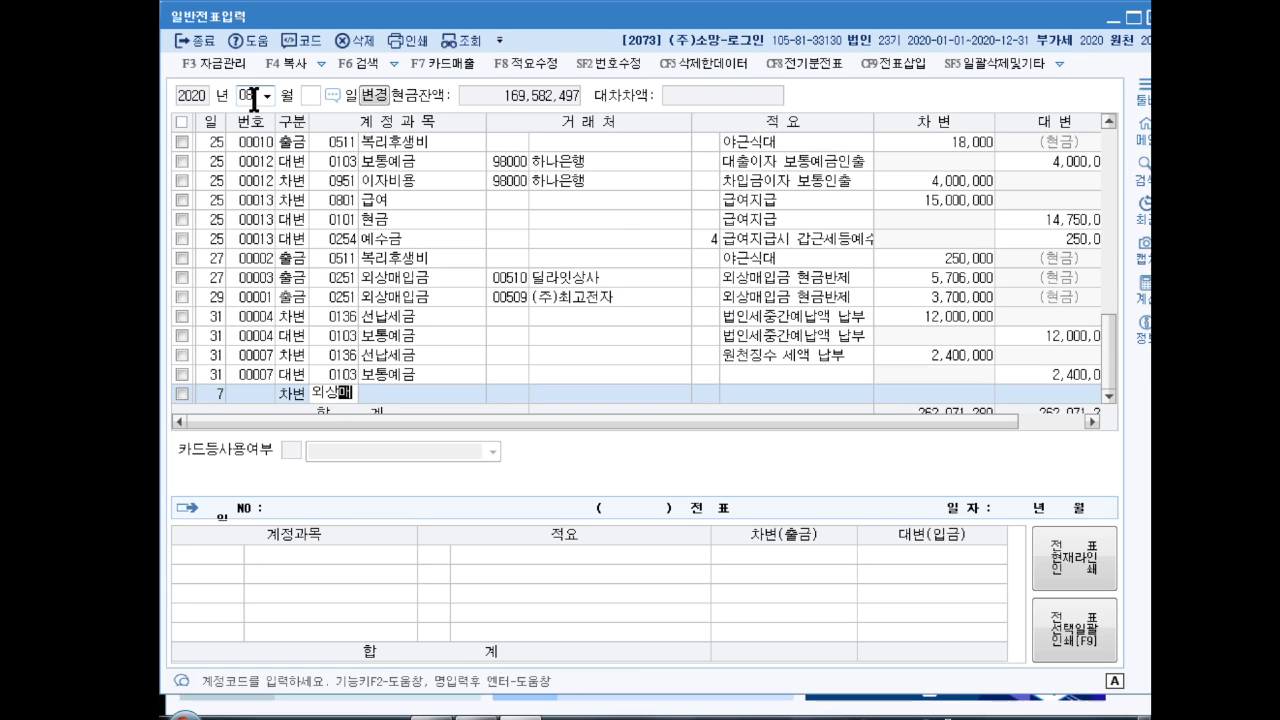
pyautogui.press('Return')
pyautogui.press('Down')
pyautogui.press('Down')
pyautogui.press('Down')
pyautogui.press('Down')
pyautogui.press('Down')
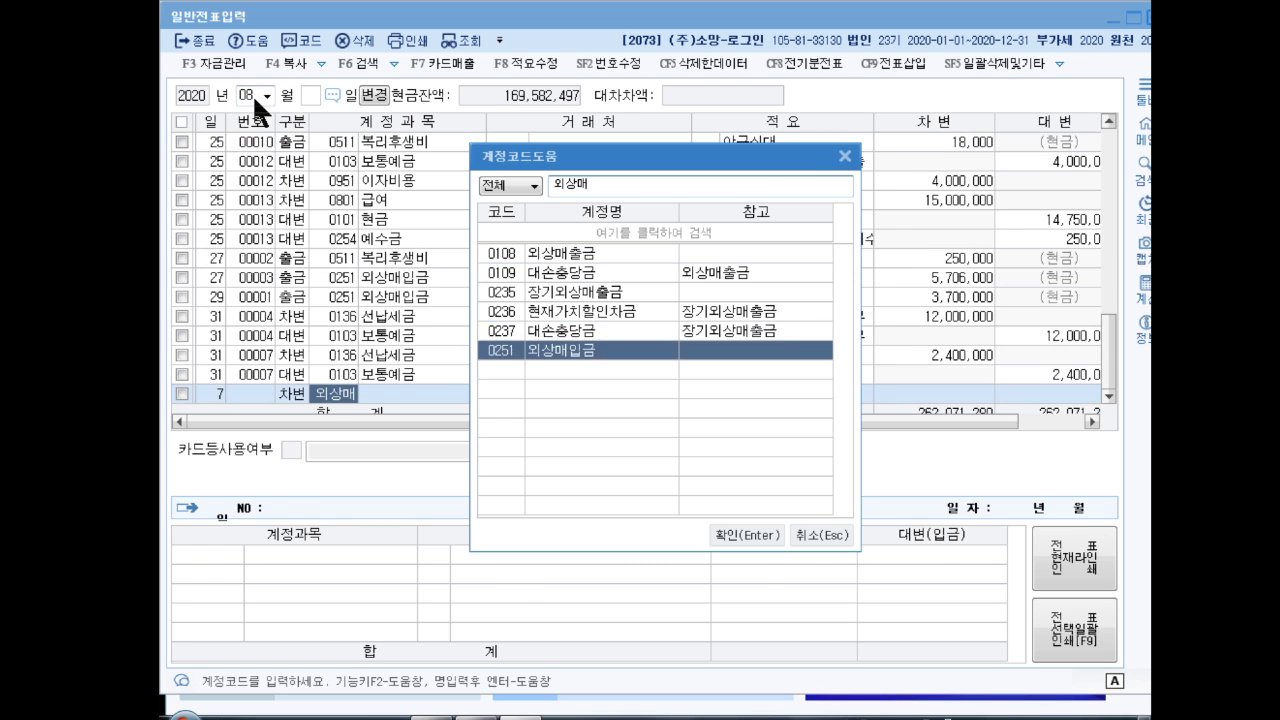
pyautogui.press('Return')
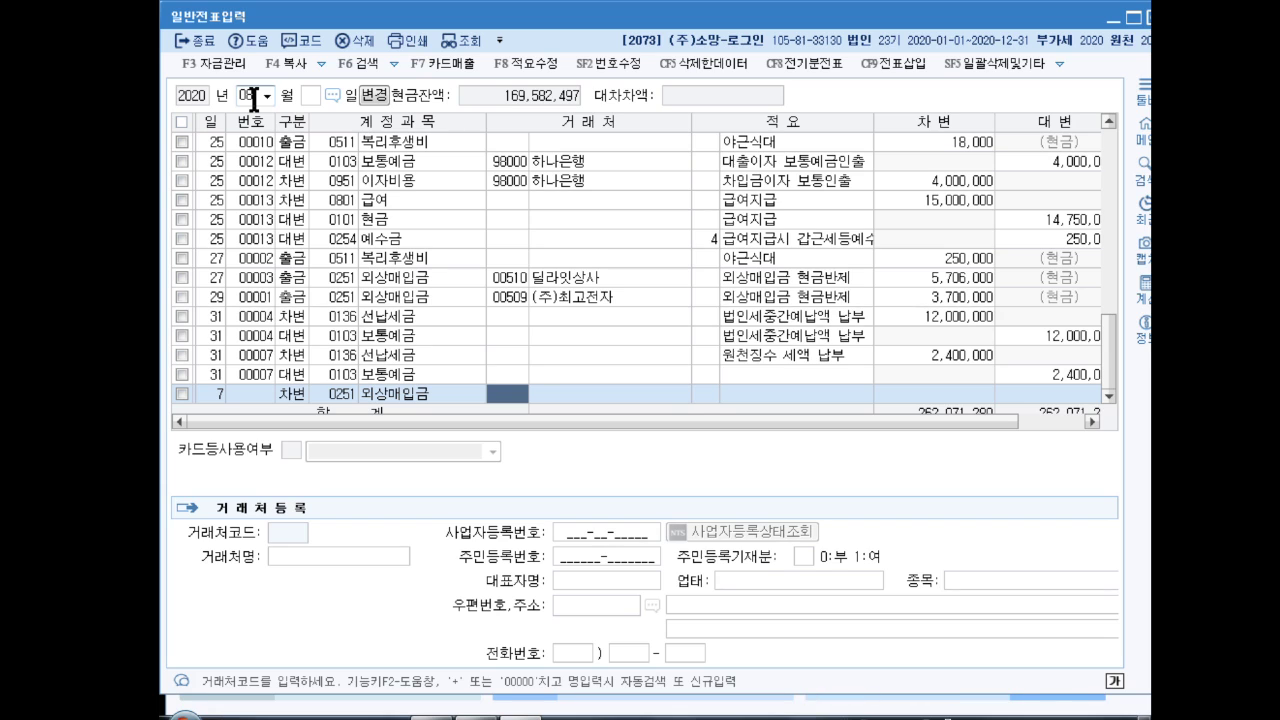
# Step: Set the 외상매입금 line's trading partner to 을미상사 (00306) and its debit amount to 5,000,000
pyautogui.write('을미상')
pyautogui.press('Return')
pyautogui.press('Return')
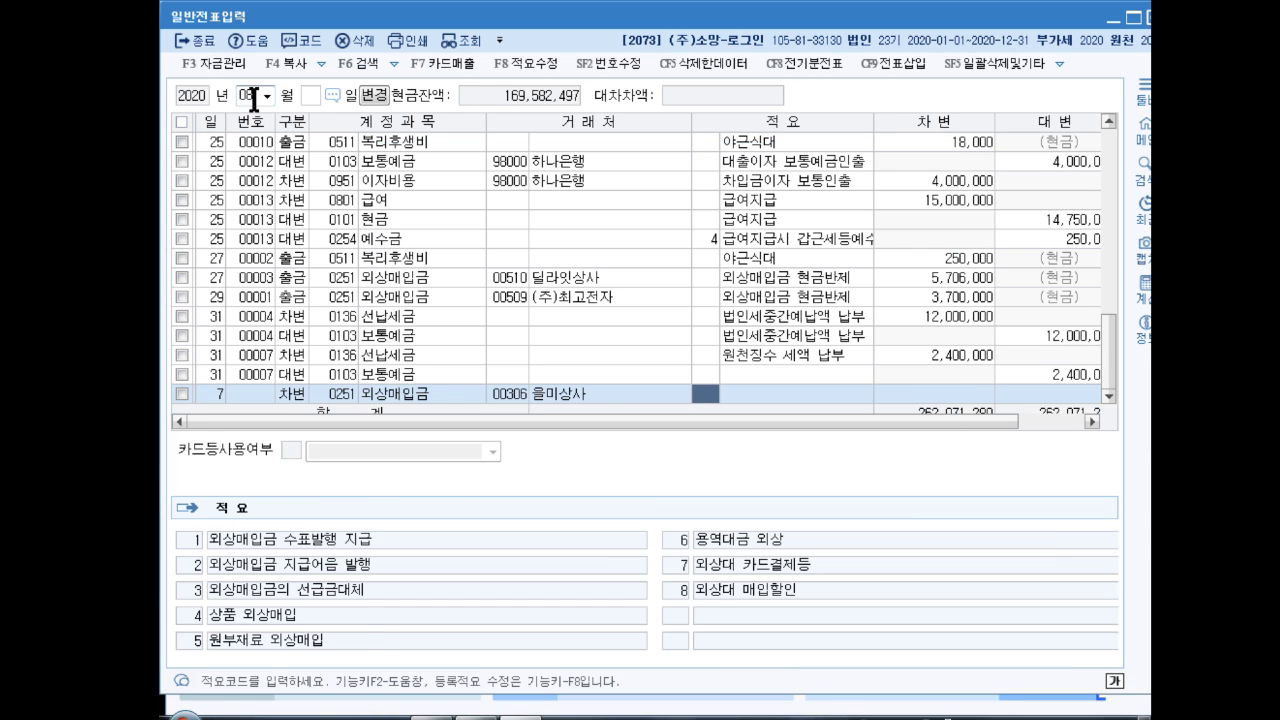
pyautogui.press('Return')
pyautogui.press('Return')
pyautogui.write('5000000')
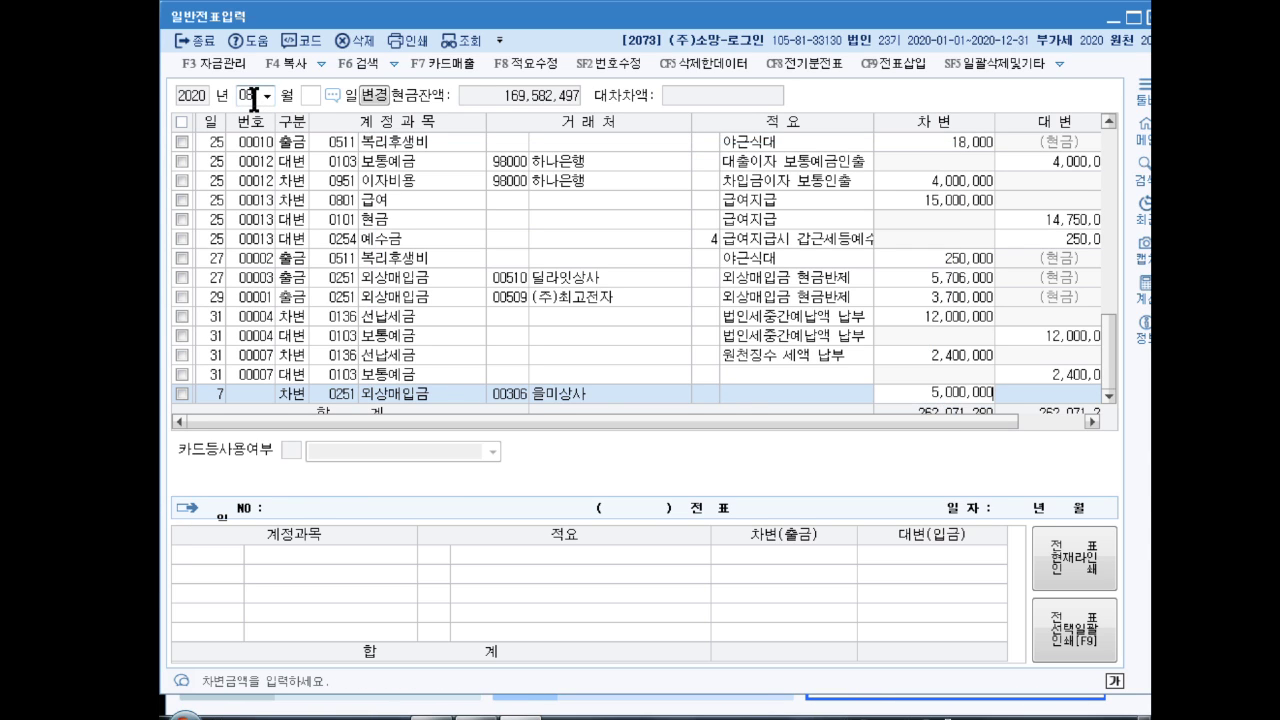
pyautogui.press('Return')
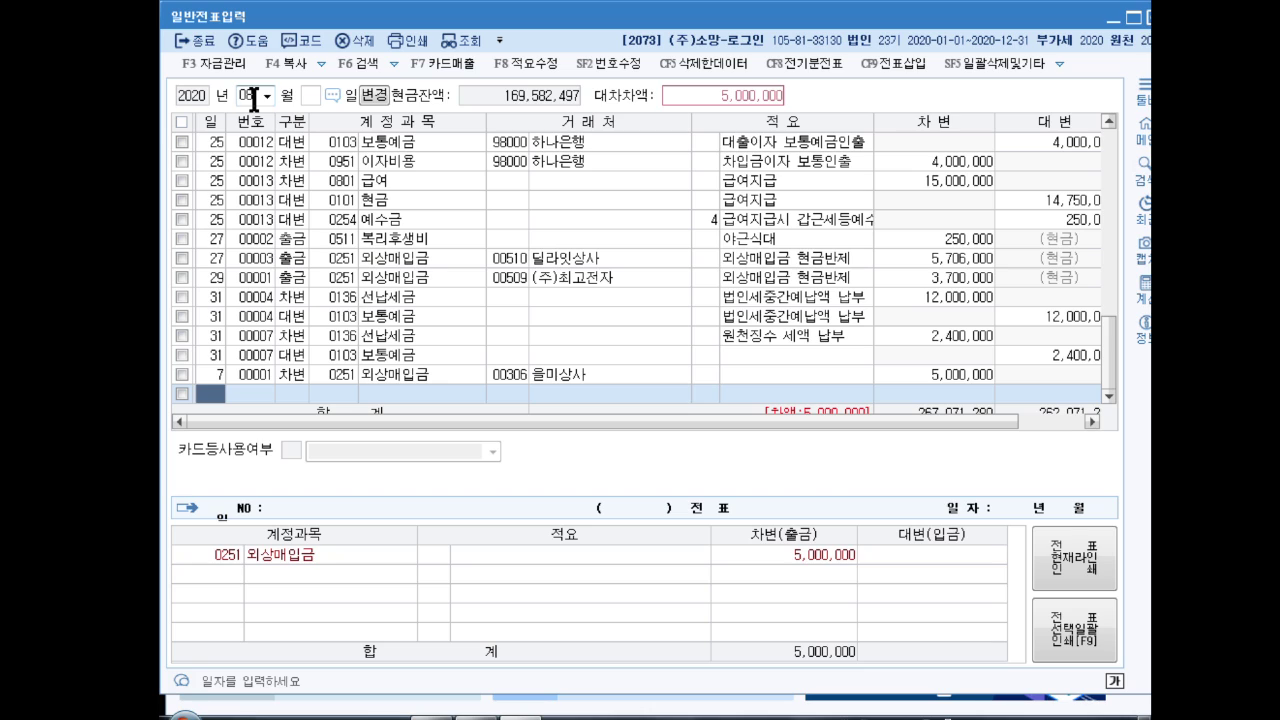
# Step: Add an August 7 credit line using account 받을어음 (0110)
pyautogui.write('7')
pyautogui.press('Return')
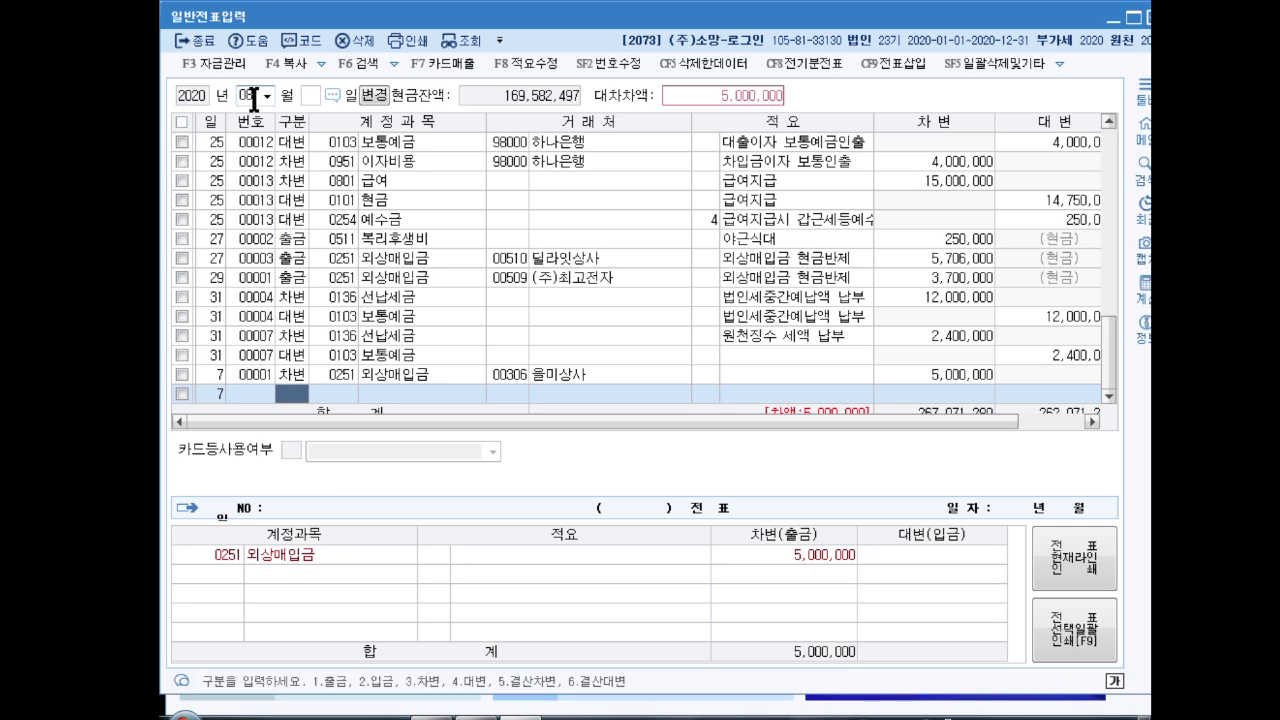
pyautogui.write('4')
pyautogui.press('Return')
pyautogui.write('받을어')
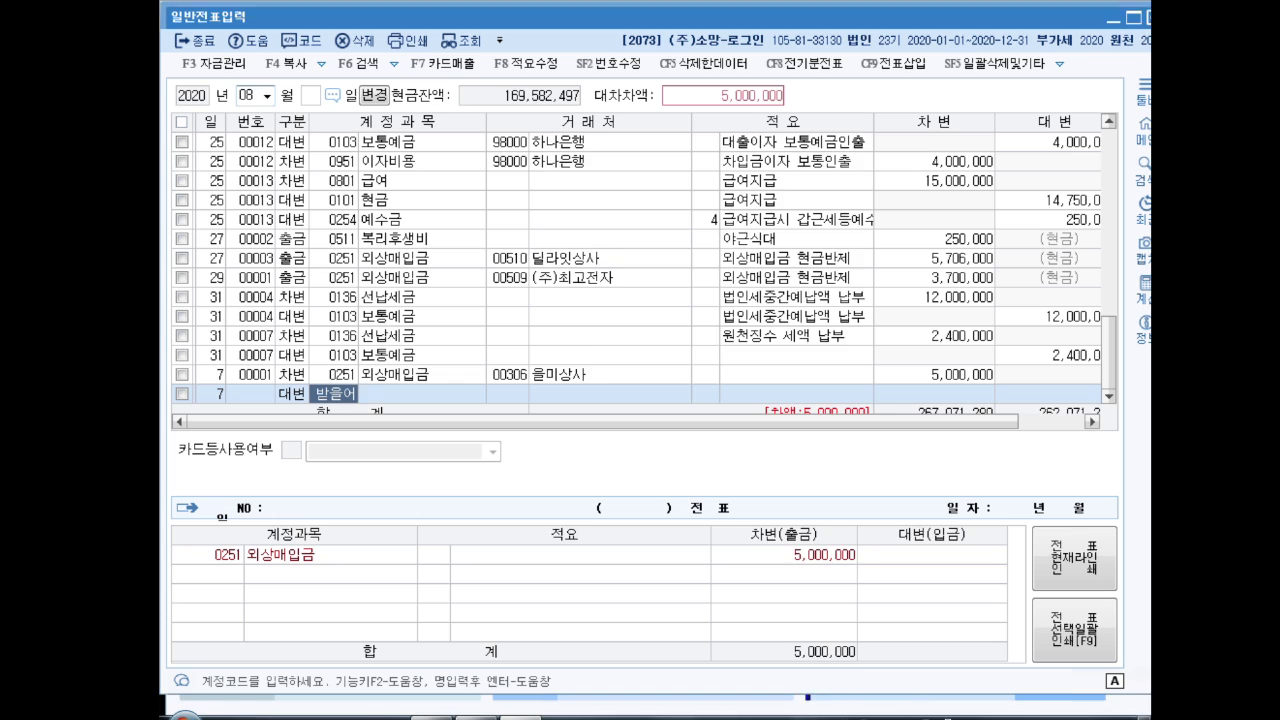
pyautogui.press('Return')
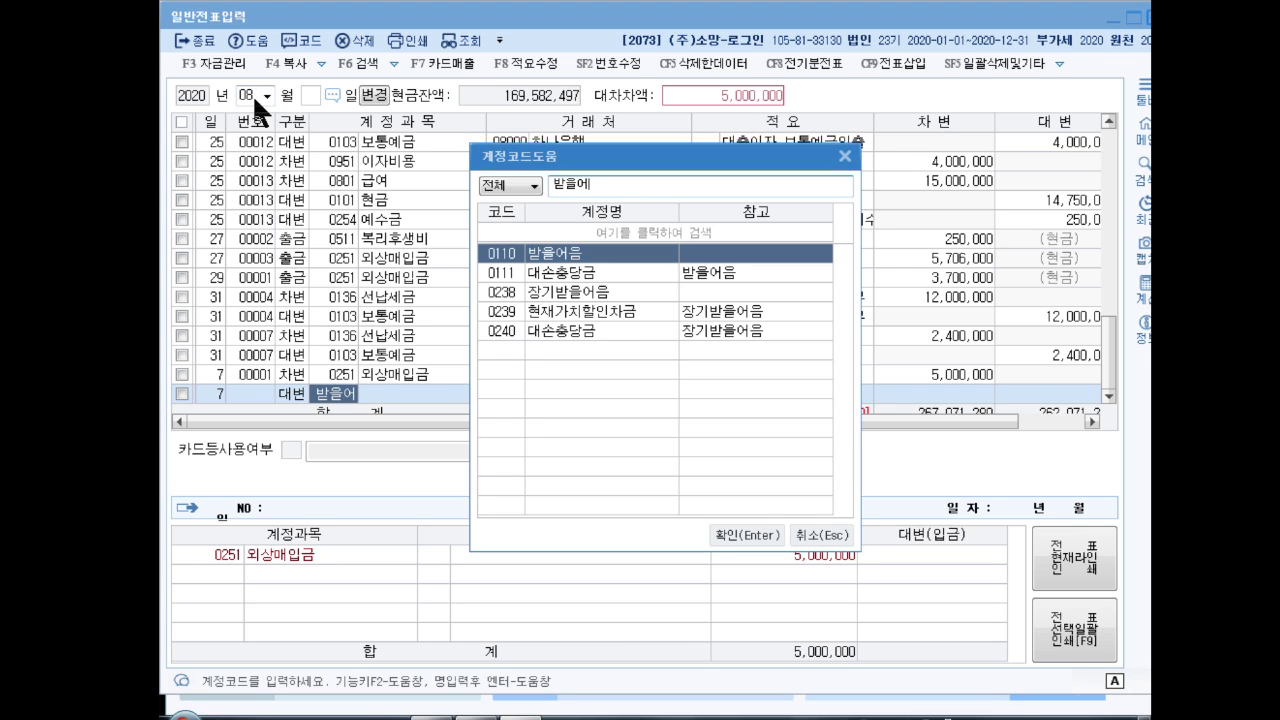
pyautogui.press('Return')
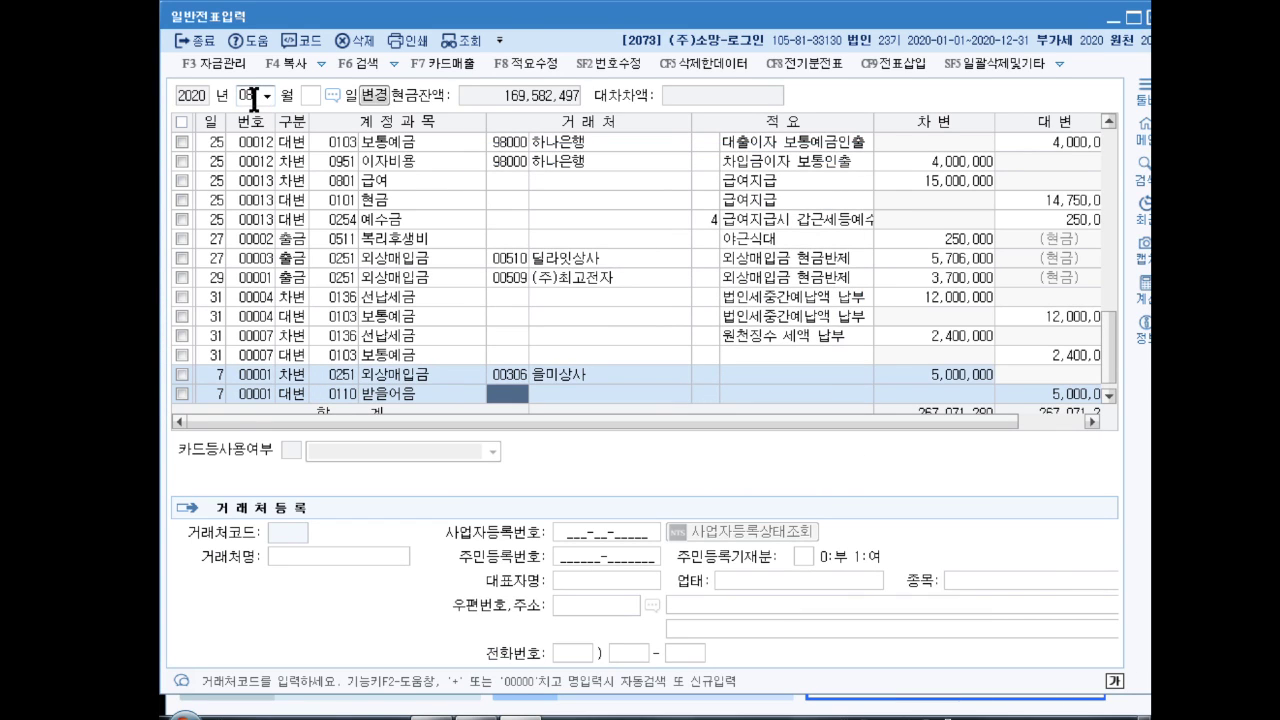
# Step: Set the 받을어음 line's trading partner to (주)갑동 (00405) and its credit amount to 4,000,000
pyautogui.write('갑동')
pyautogui.press('Return')
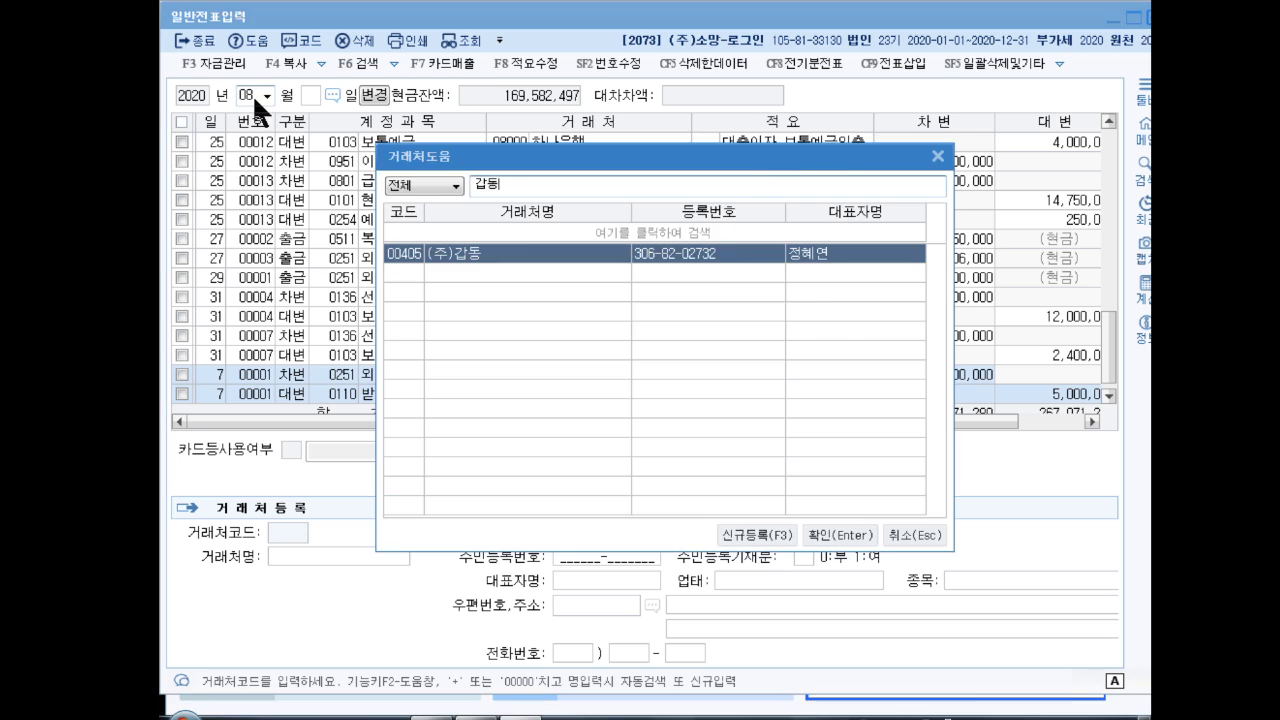
pyautogui.press('Return')
pyautogui.press('Return')
pyautogui.press('Return')
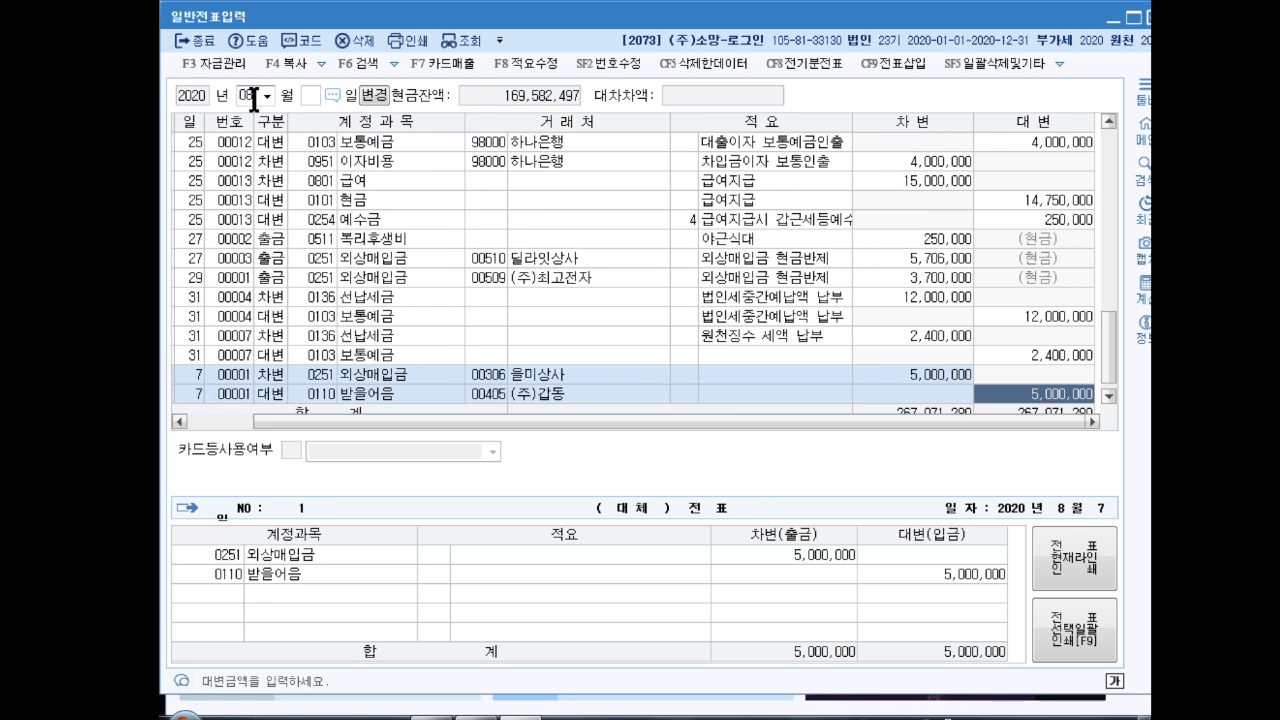
pyautogui.write('4000000')
pyautogui.press('Return')
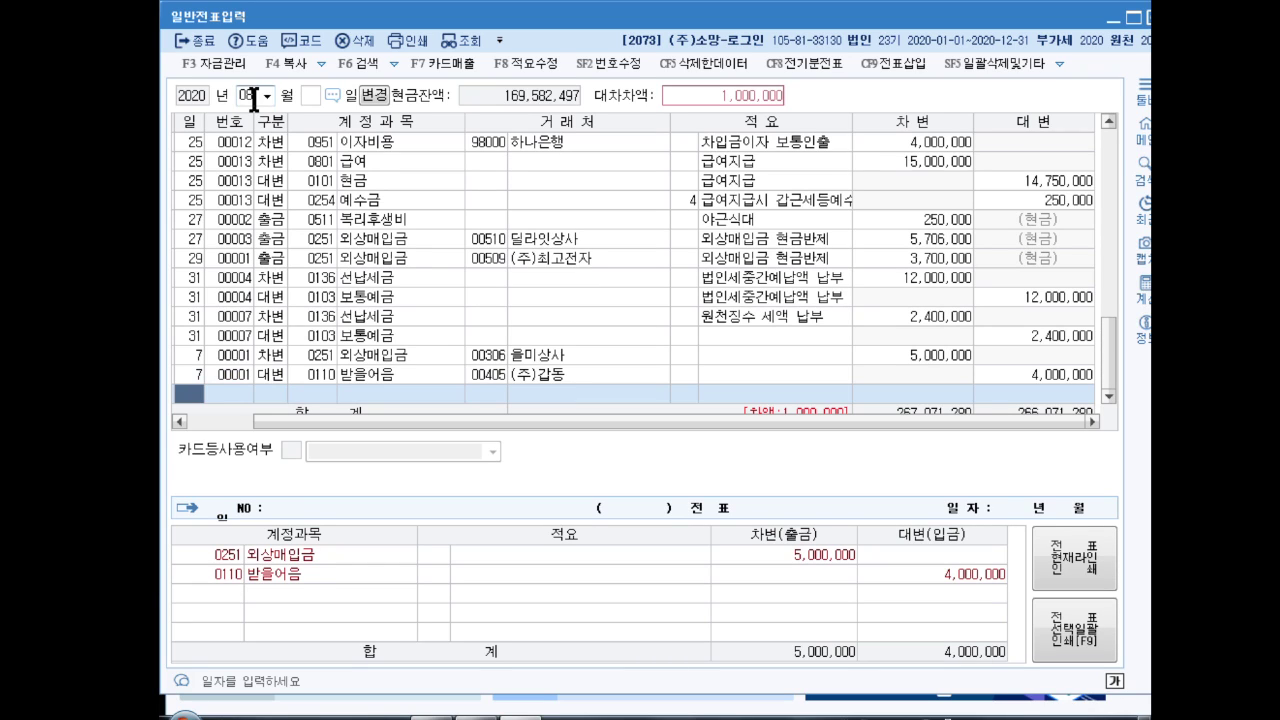
# Step: Add an August 7 credit line of 1,000,000 for 당좌예금 (0102) and confirm the row
pyautogui.write('7')
pyautogui.press('Return')
pyautogui.write('4')
pyautogui.press('Return')
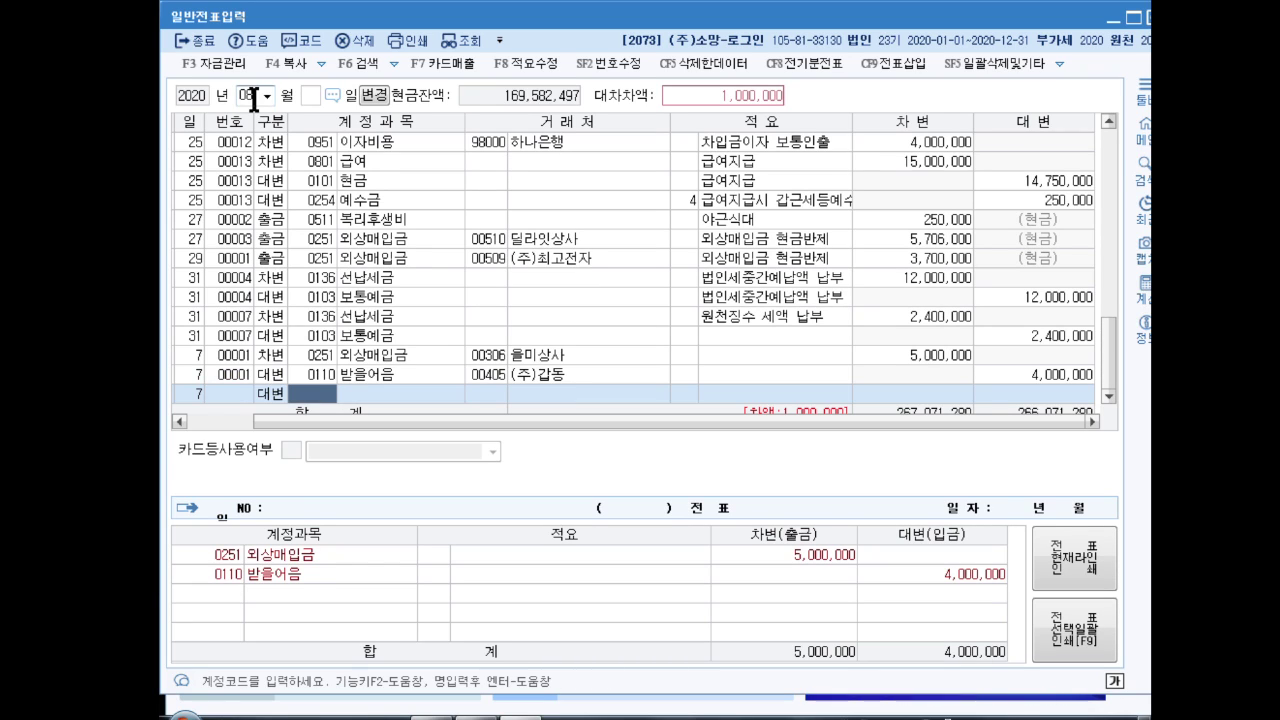
pyautogui.write('당좌예')
pyautogui.press('Return')
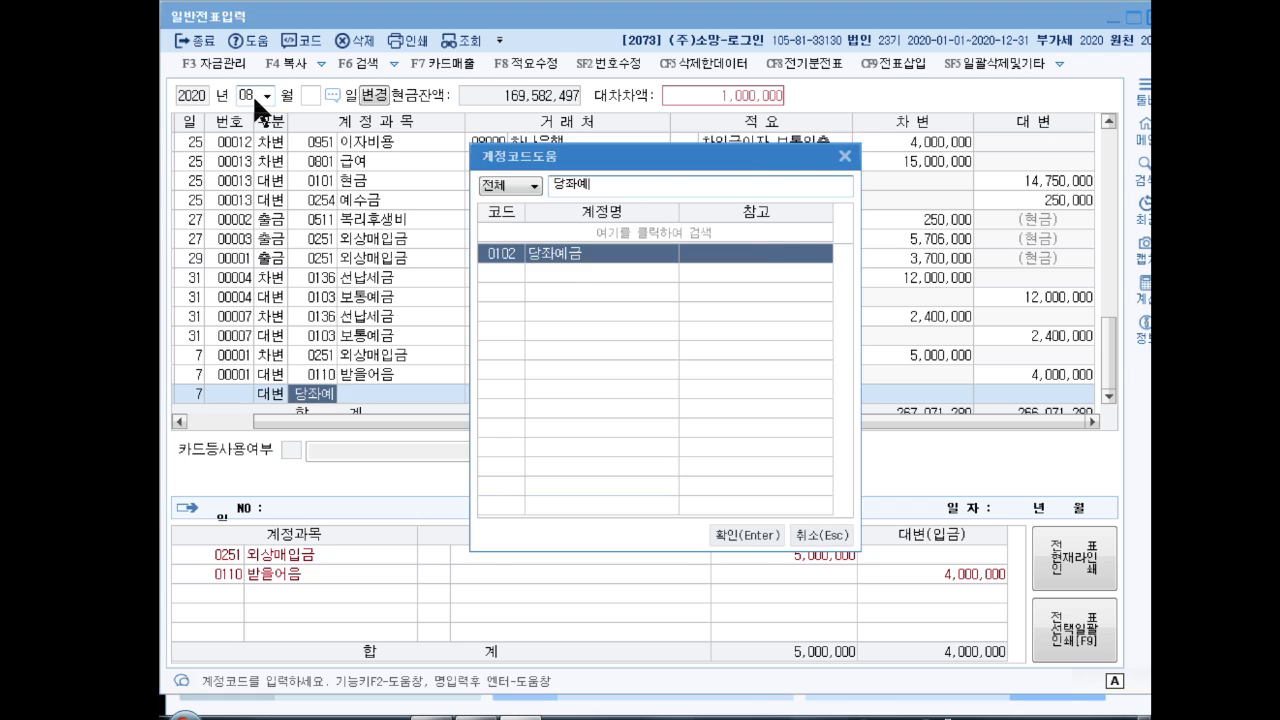
pyautogui.press('Return')
pyautogui.press('Return')
pyautogui.press('Return')
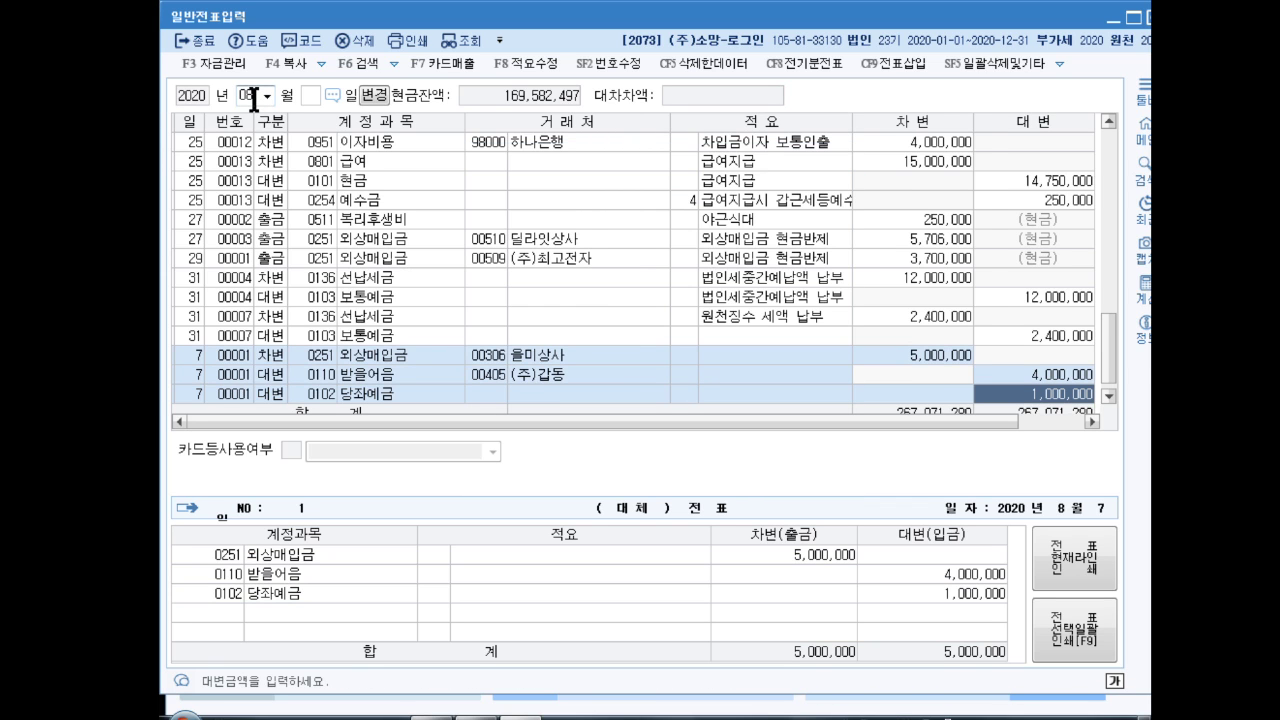
pyautogui.press('Return')
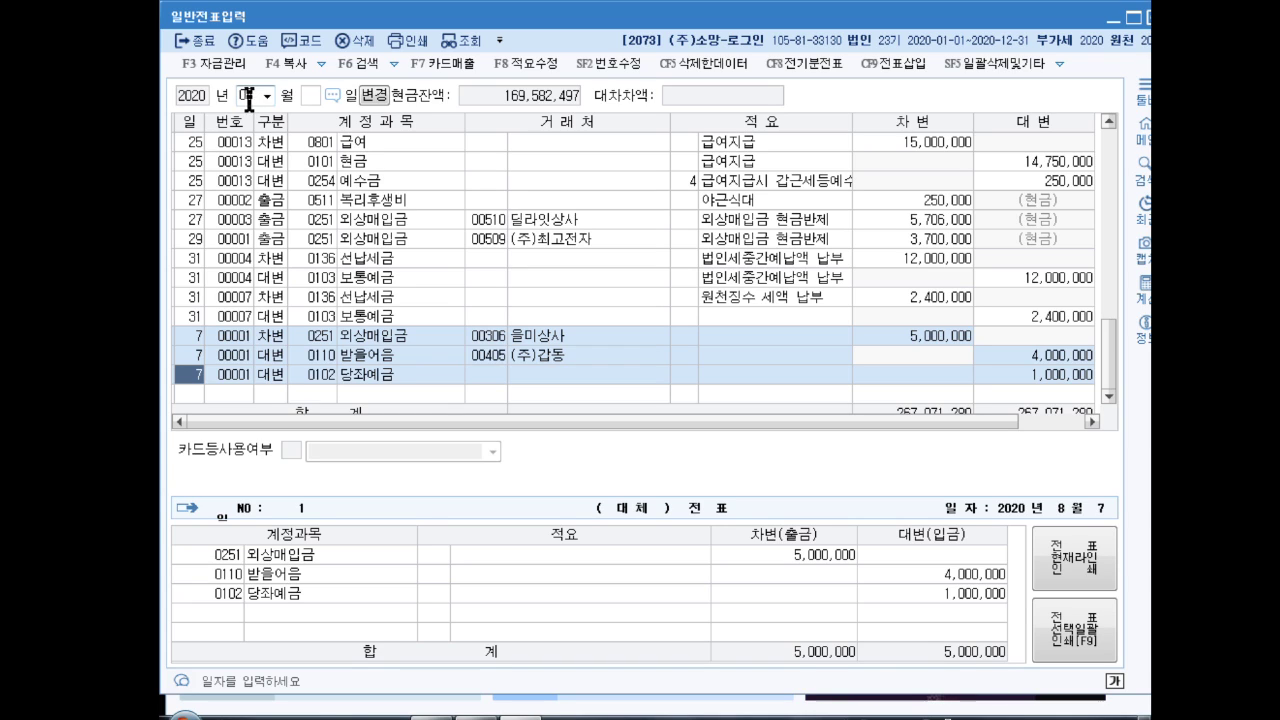
# Step: Switch the journal to month 09 and start a new row dated the 9th
pyautogui.click(258, 93)
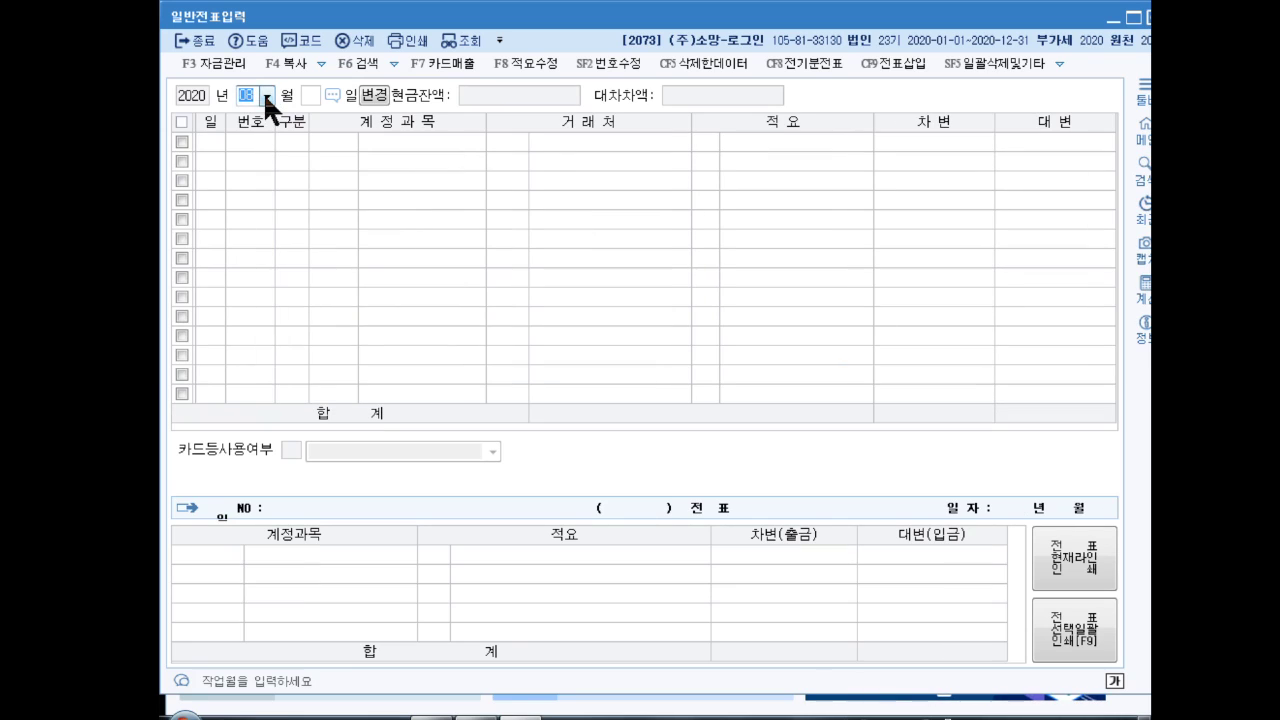
pyautogui.write('09')
pyautogui.press('Return')
pyautogui.write('9')
pyautogui.press('Return')
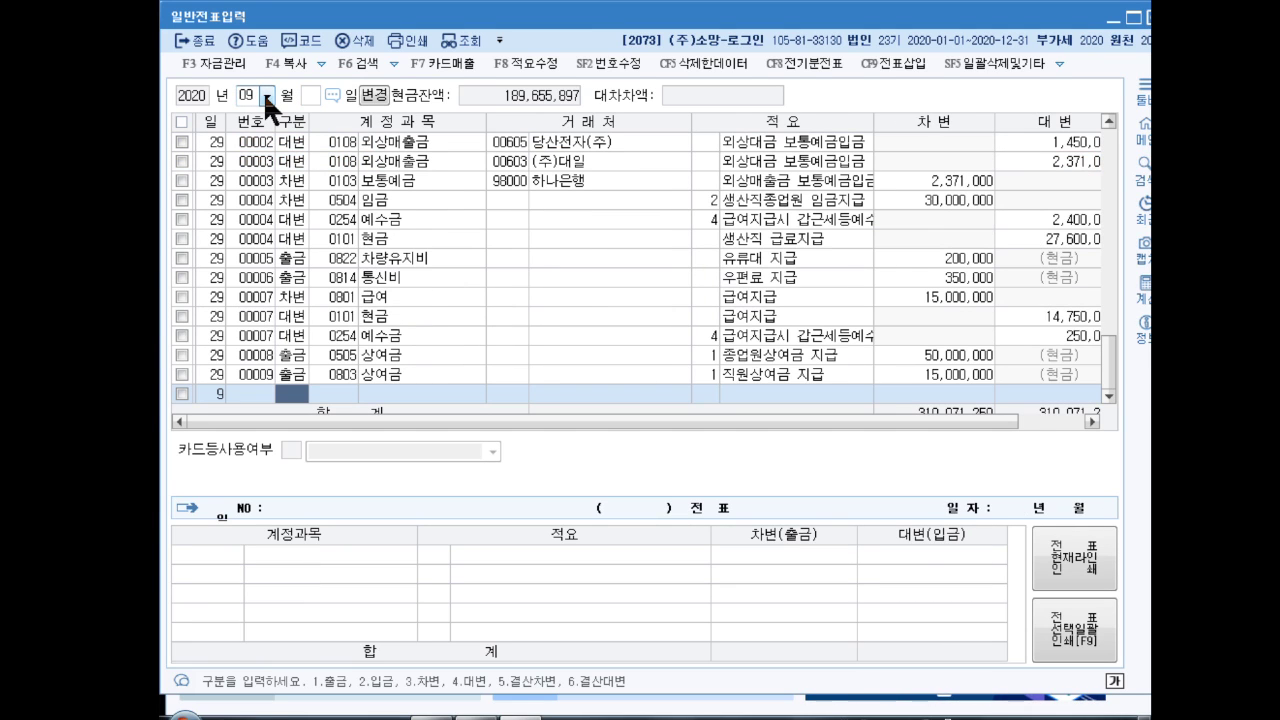
# Step: Make the September 9 row a debit line for 보통예금 (0103) of 3,200,000
pyautogui.write('3')
pyautogui.press('Return')
pyautogui.write('보통예')
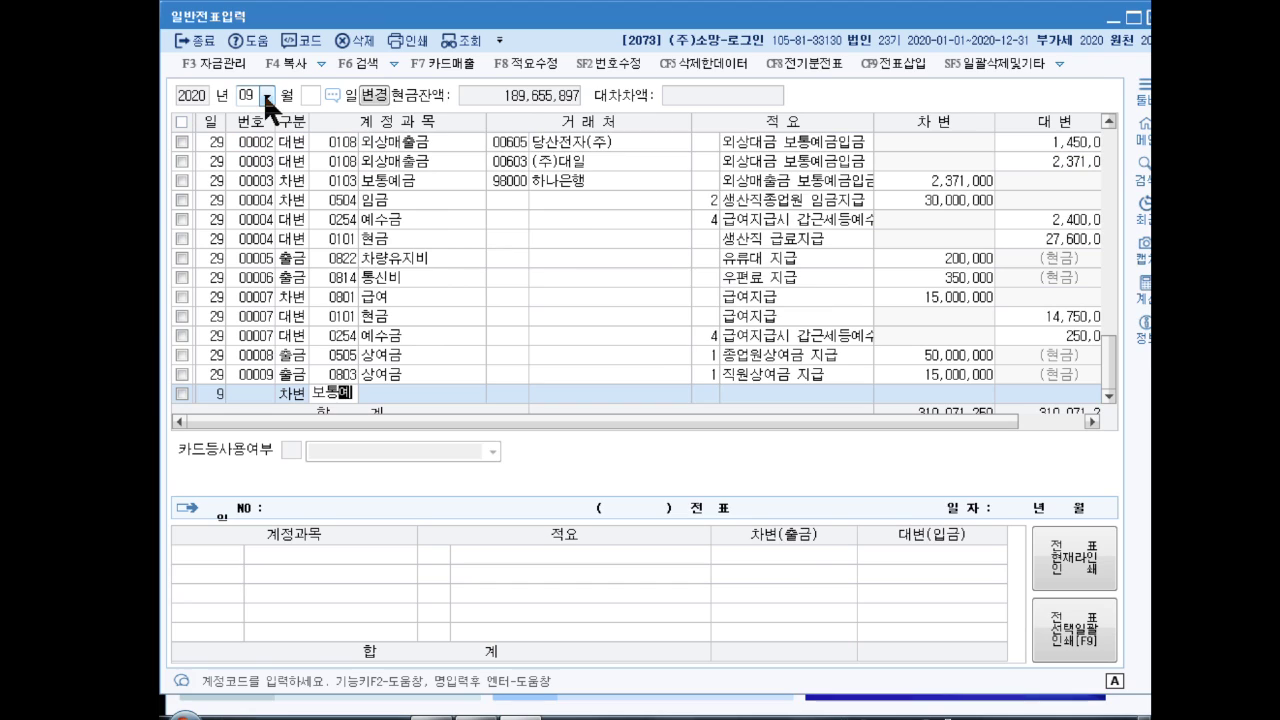
pyautogui.press('Return')
pyautogui.press('Return')
pyautogui.press('Return')
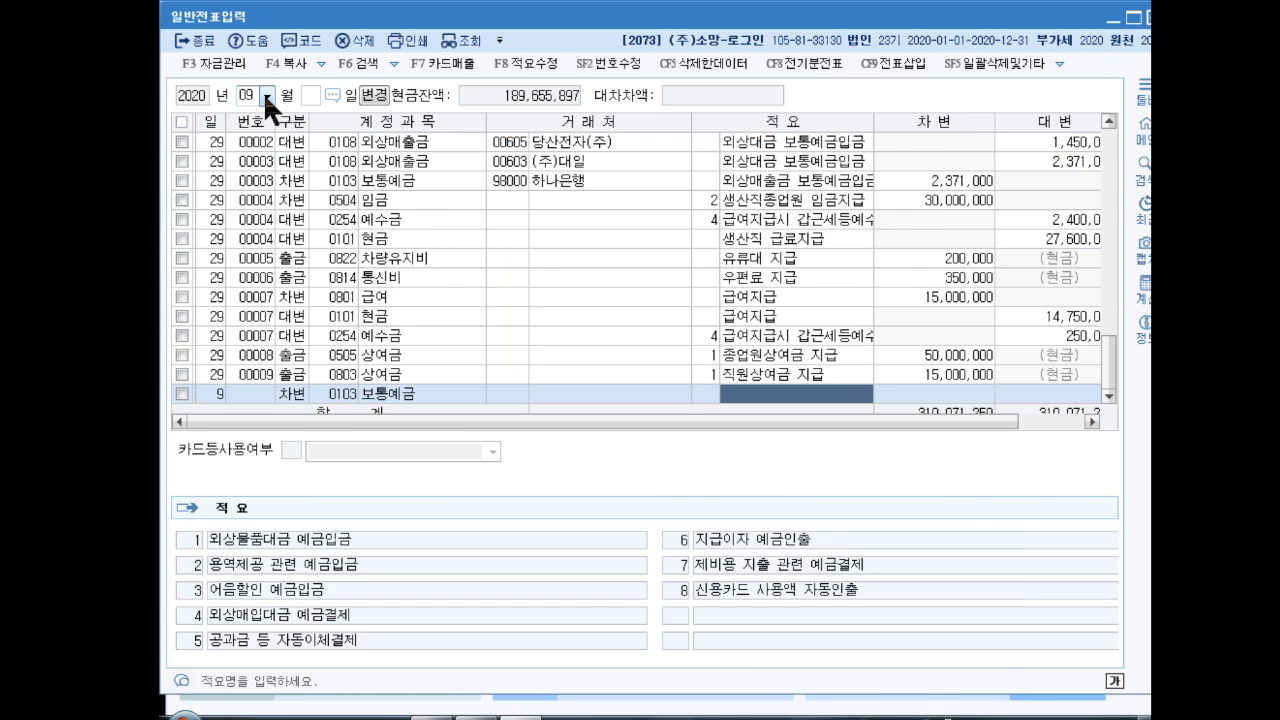
pyautogui.press('Return')
pyautogui.write('3200000')
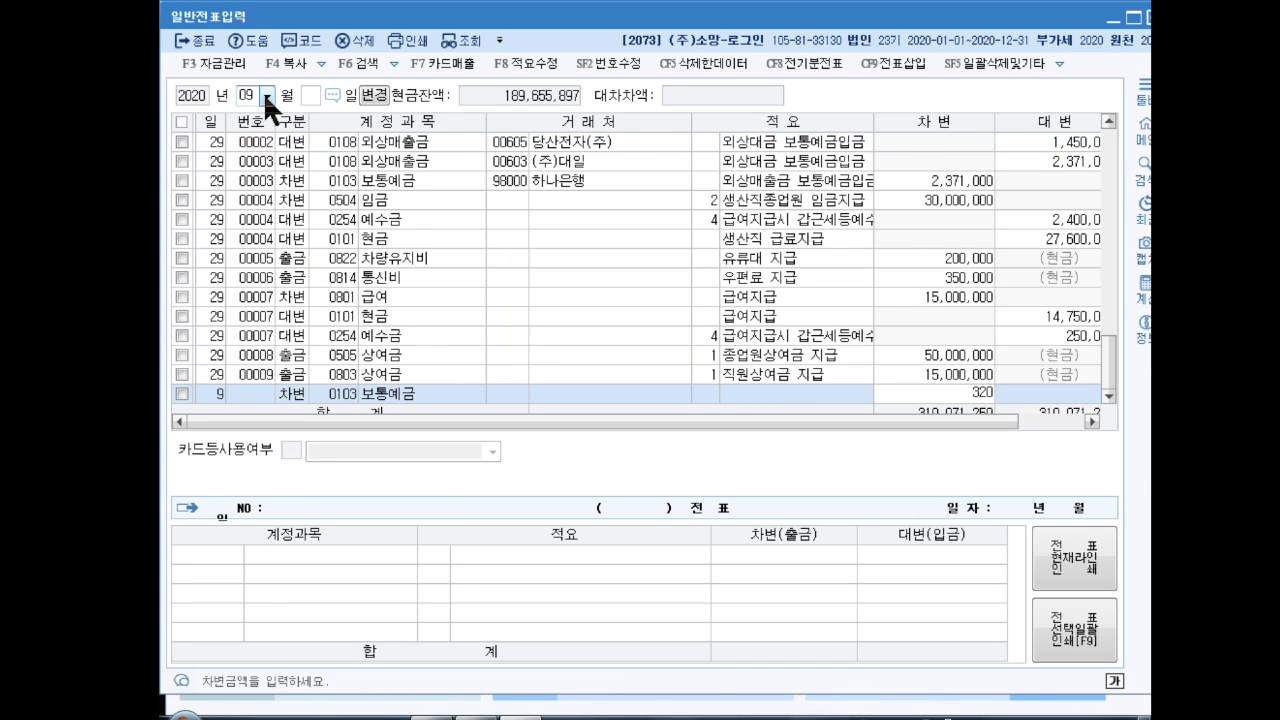
pyautogui.press('Return')
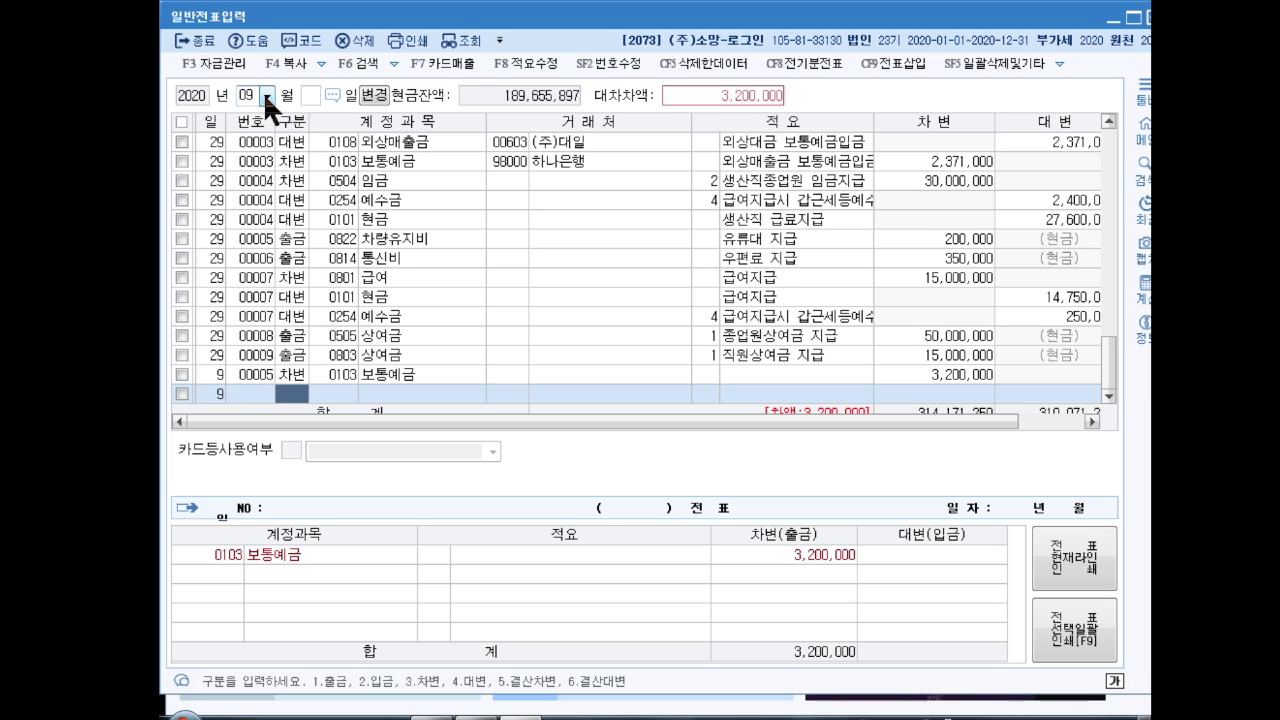
# Step: Add a September 9 credit line of 3,200,000 using 대손충당금 (0109), the allowance for 외상매출금
pyautogui.press('Hangul')
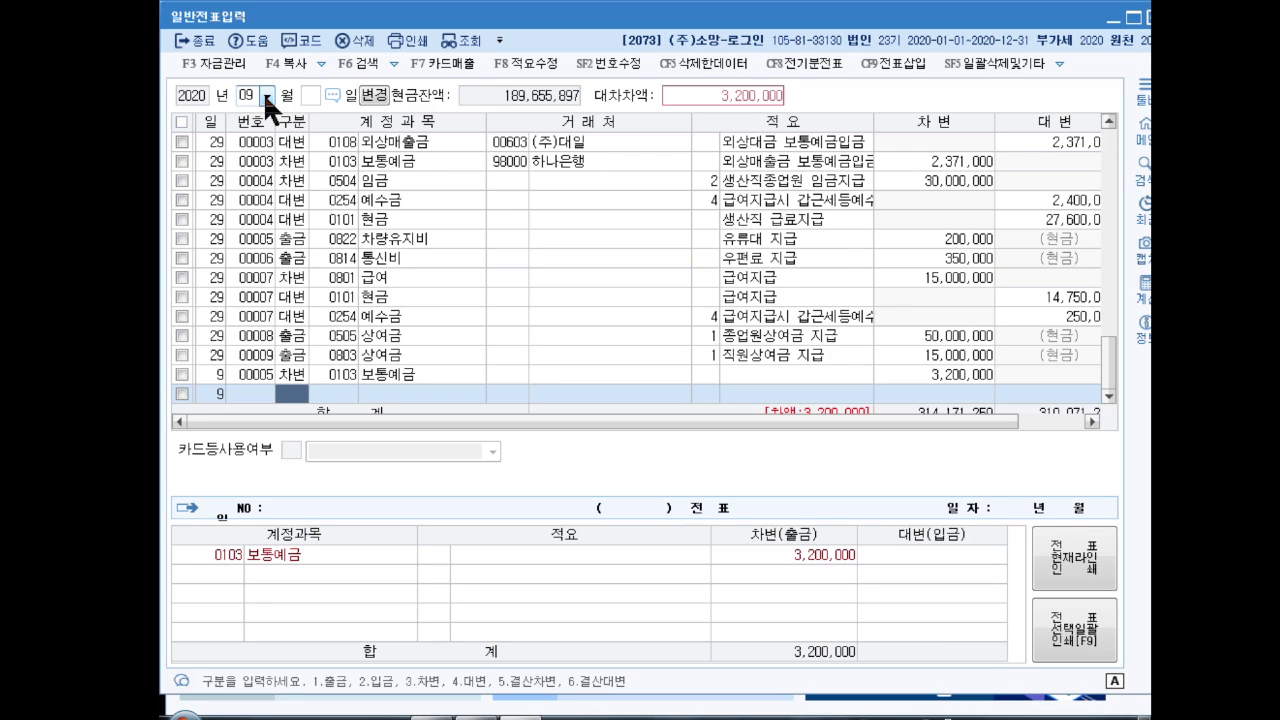
pyautogui.write('4대손충')
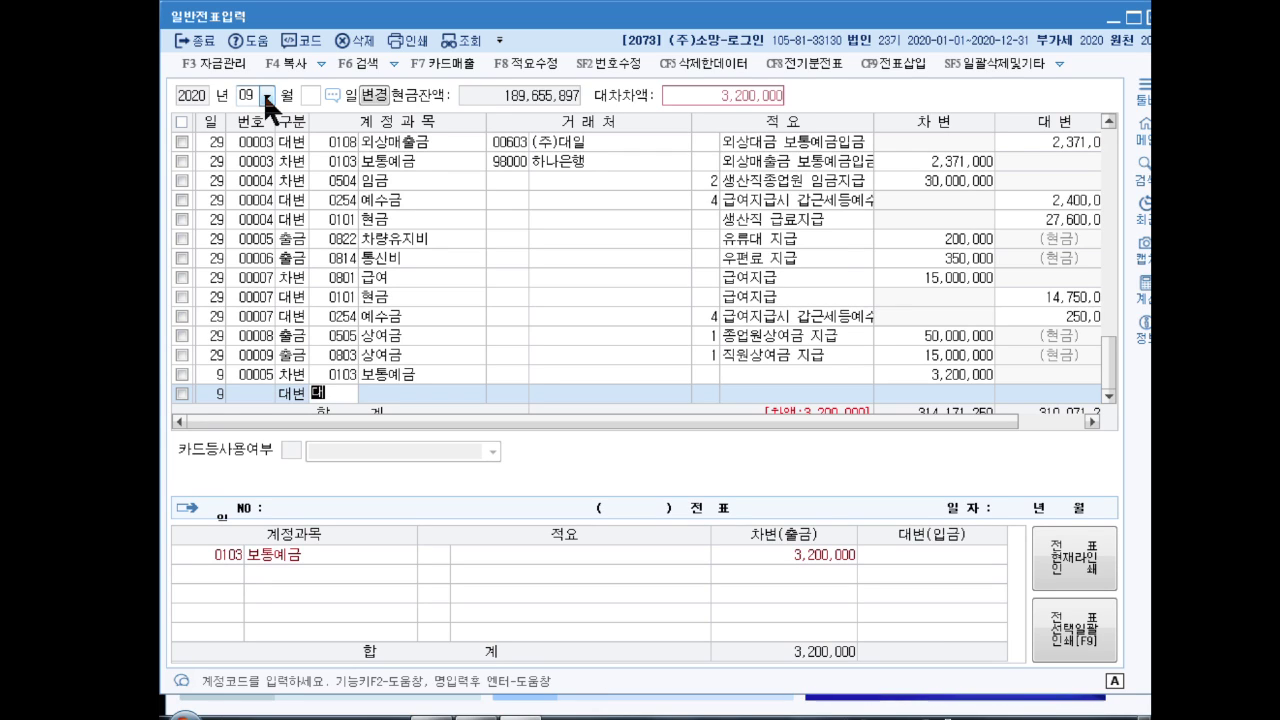
pyautogui.press('Return')
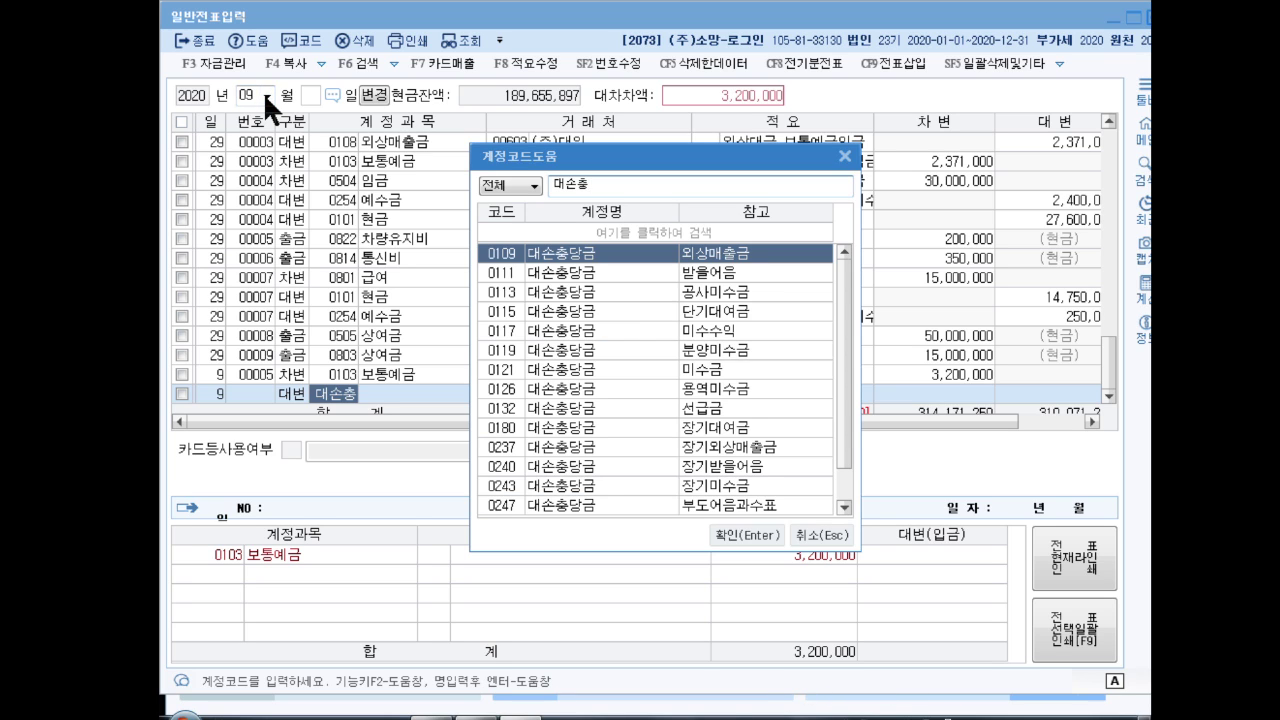
pyautogui.press('Return')
pyautogui.press('Return')
pyautogui.press('Return')
pyautogui.press('Return')
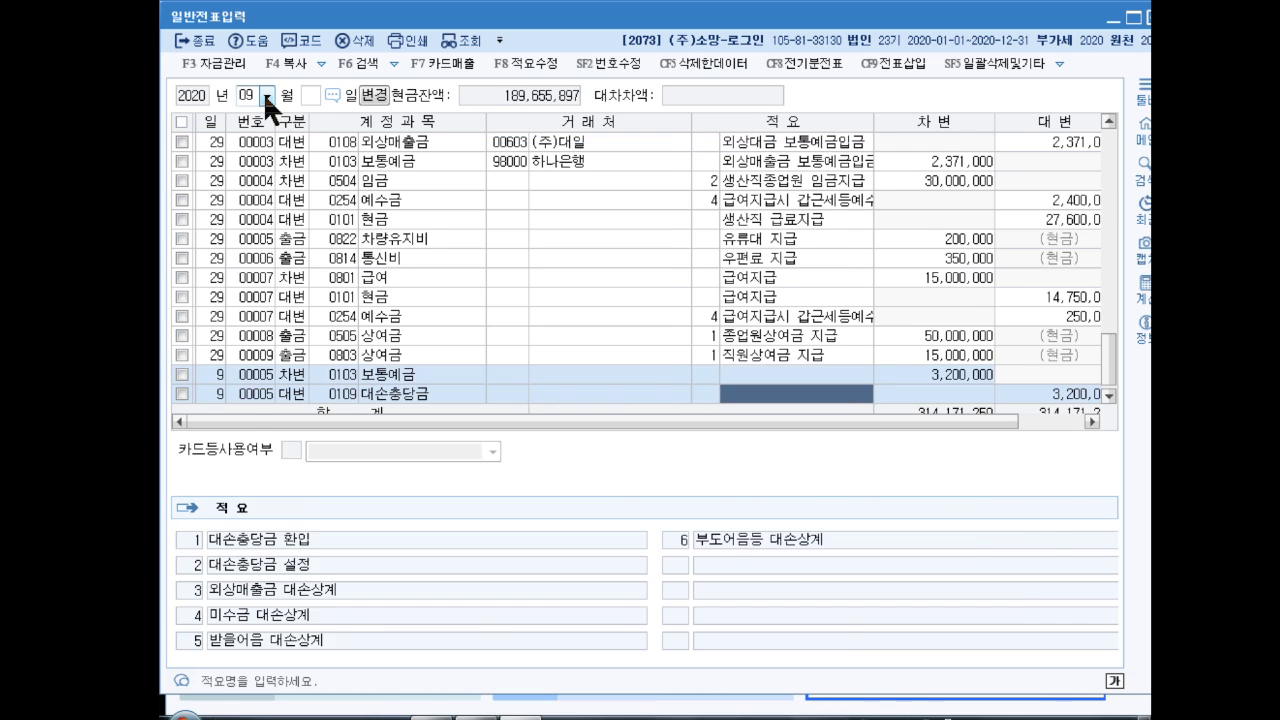
pyautogui.press('Up')
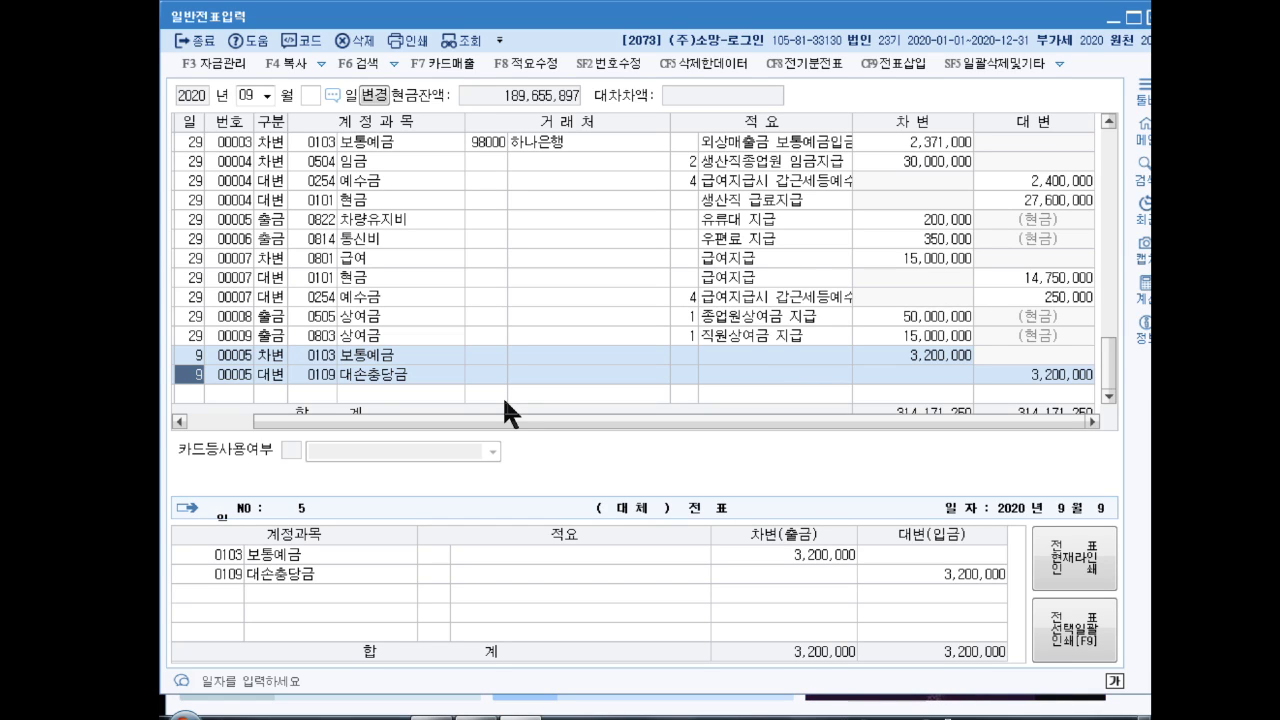
# Step: Add a September 16 credit line of 9,000,000 for 정기예금 (0105)
pyautogui.press('Down')
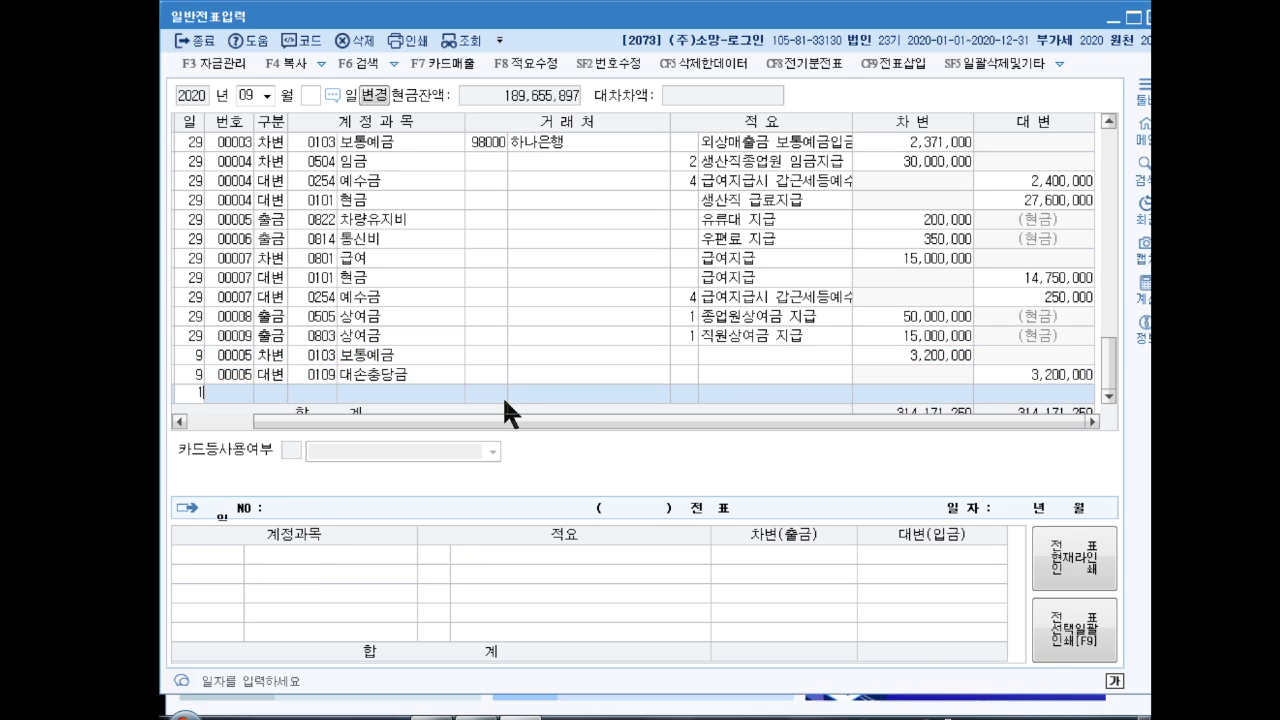
pyautogui.write('16')
pyautogui.press('Return')
pyautogui.write('4')
pyautogui.press('Return')
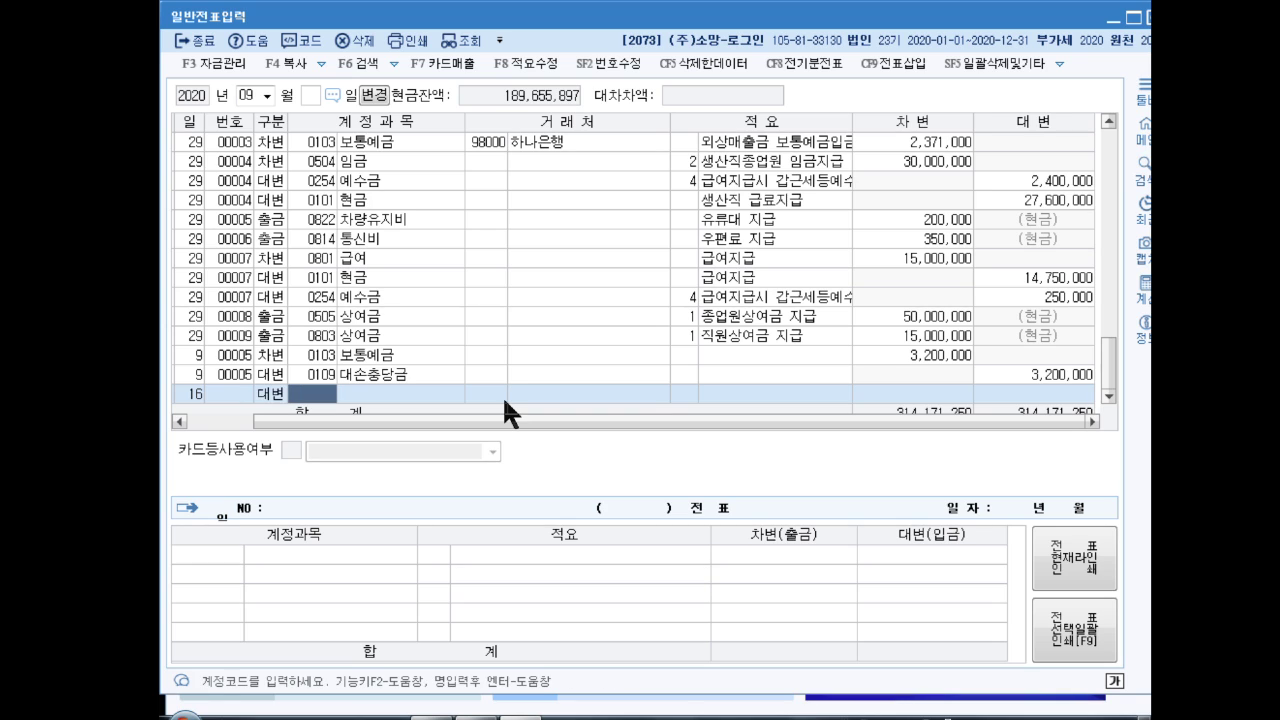
pyautogui.write('정기예')
pyautogui.press('Return')
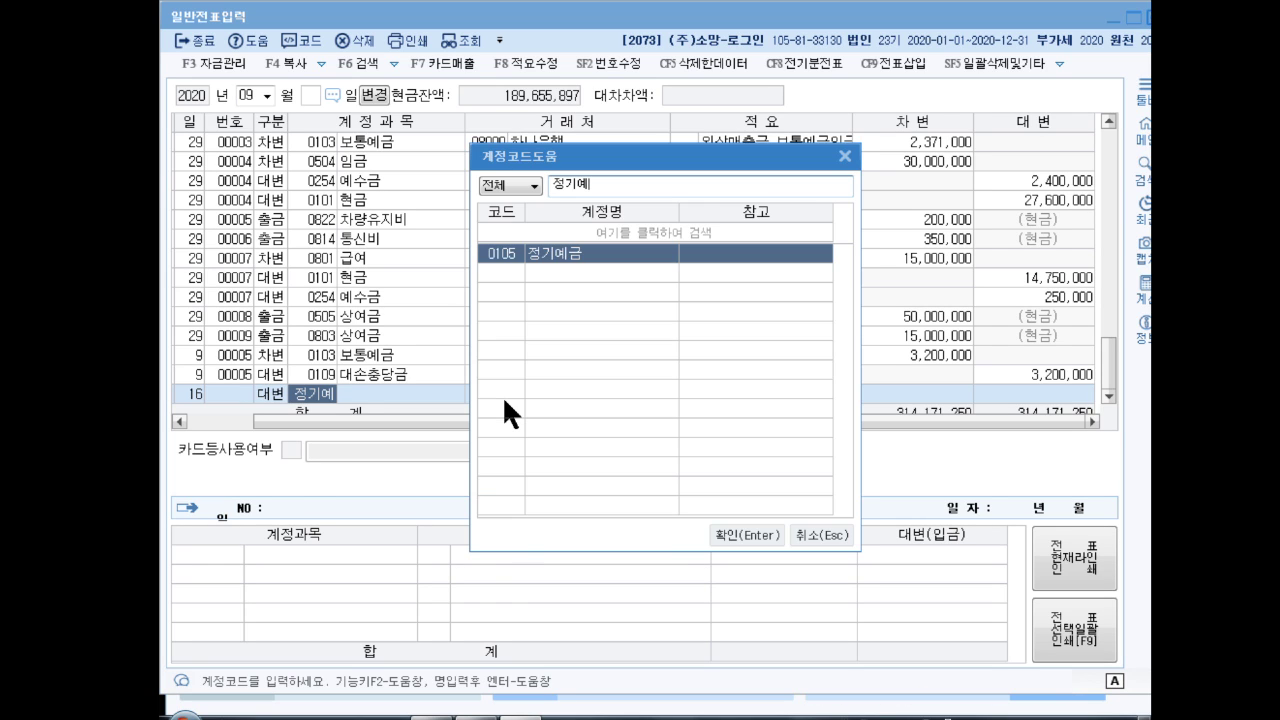
pyautogui.press('Return')
pyautogui.press('Return')
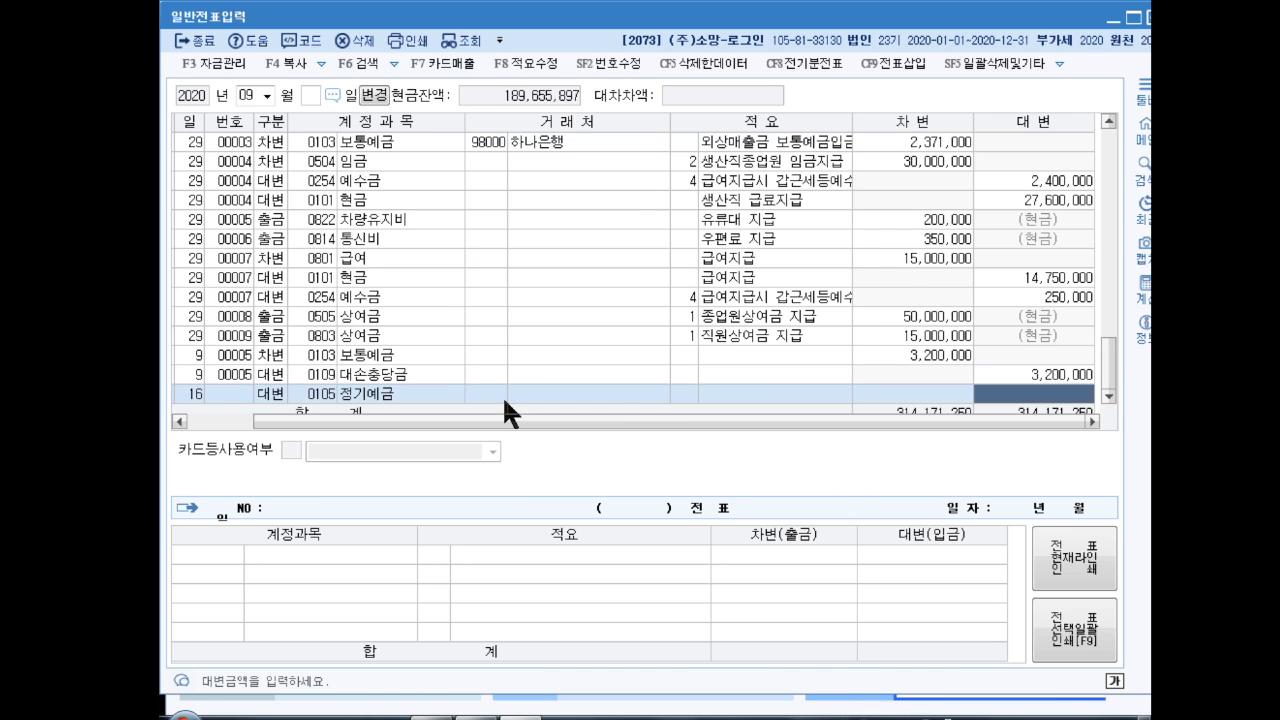
pyautogui.write('9000000')
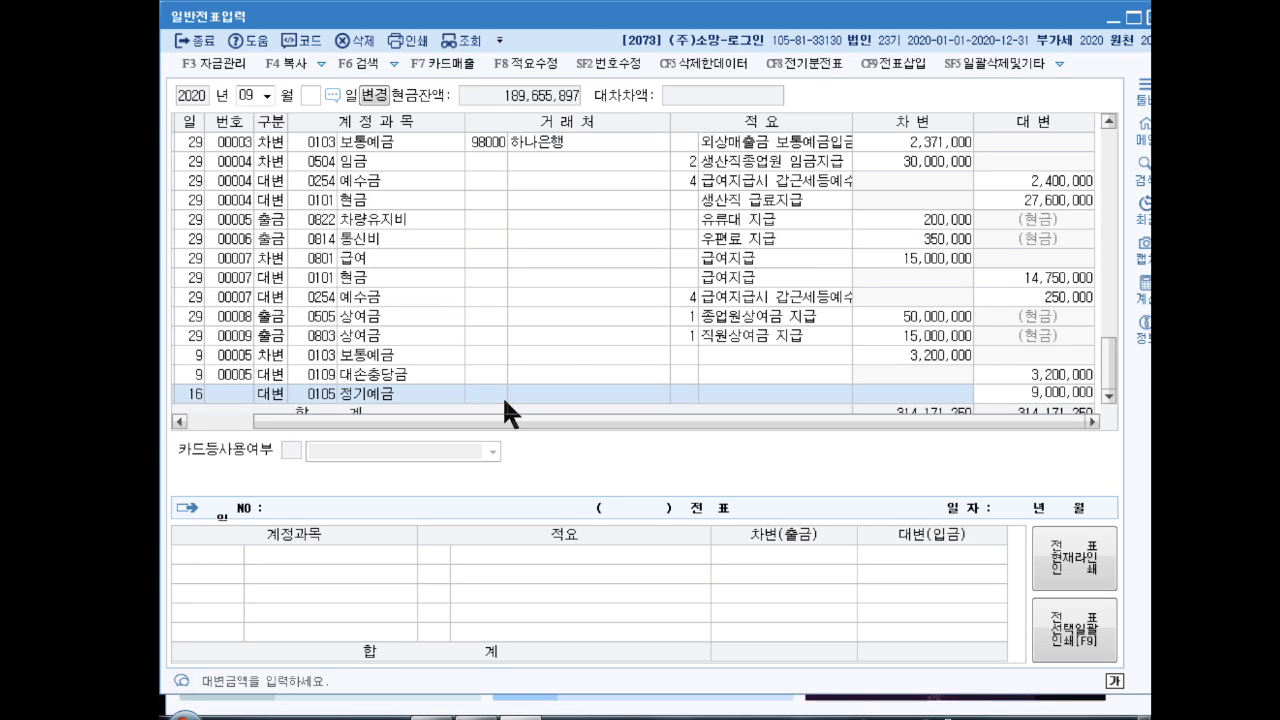
pyautogui.press('Return')
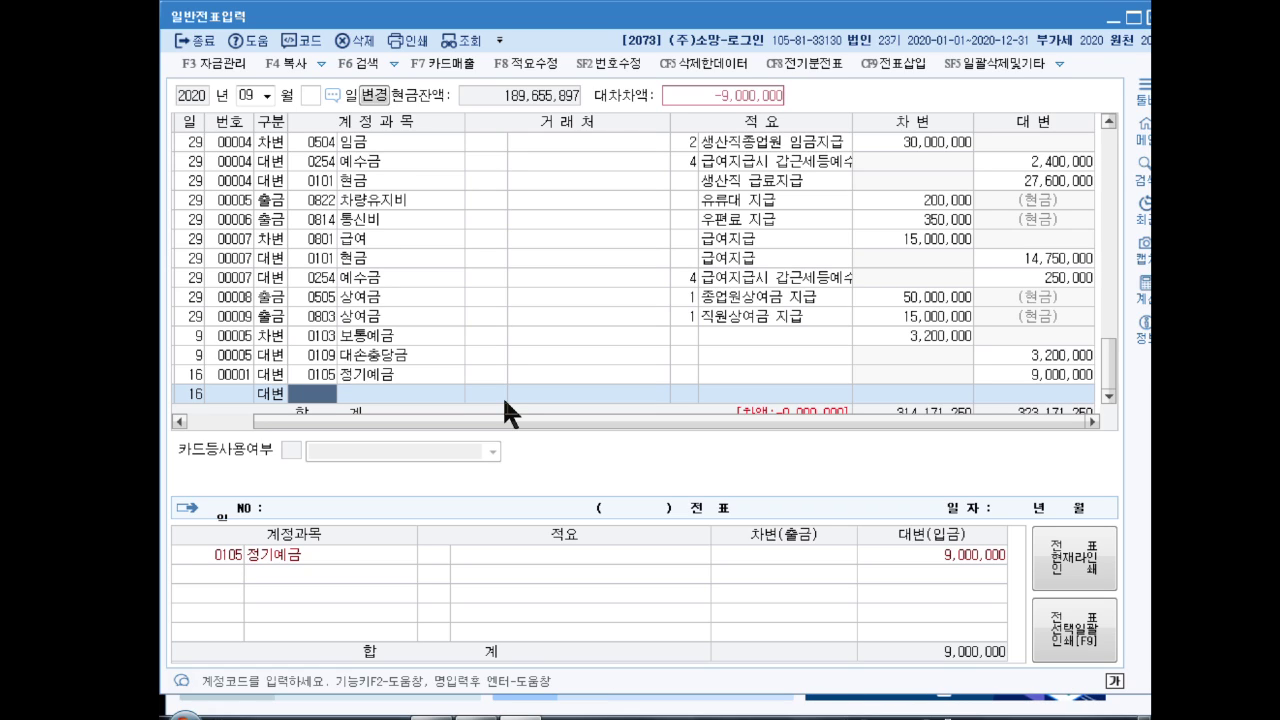
# Step: Add a September 16 credit line of 1,000,000 for 이자수익 (0901)
pyautogui.write('이자수')
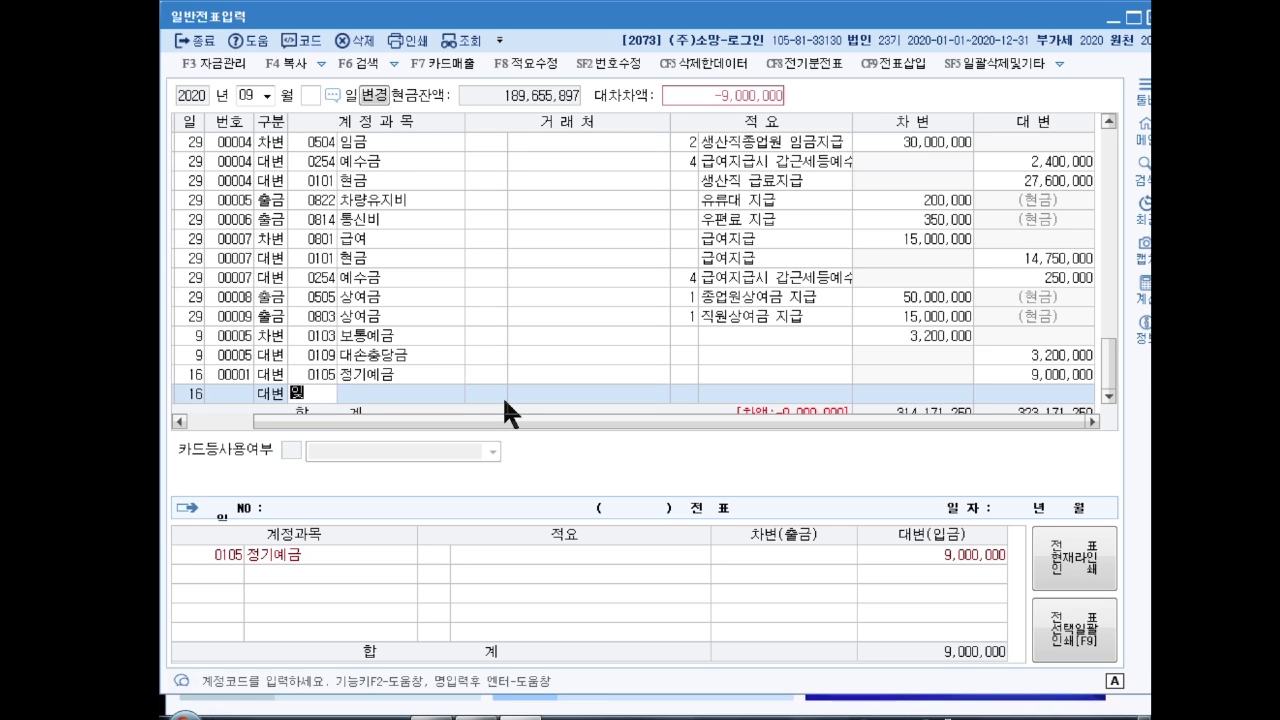
pyautogui.press('Return')
pyautogui.press('Return')
pyautogui.press('Return')
pyautogui.press('Return')
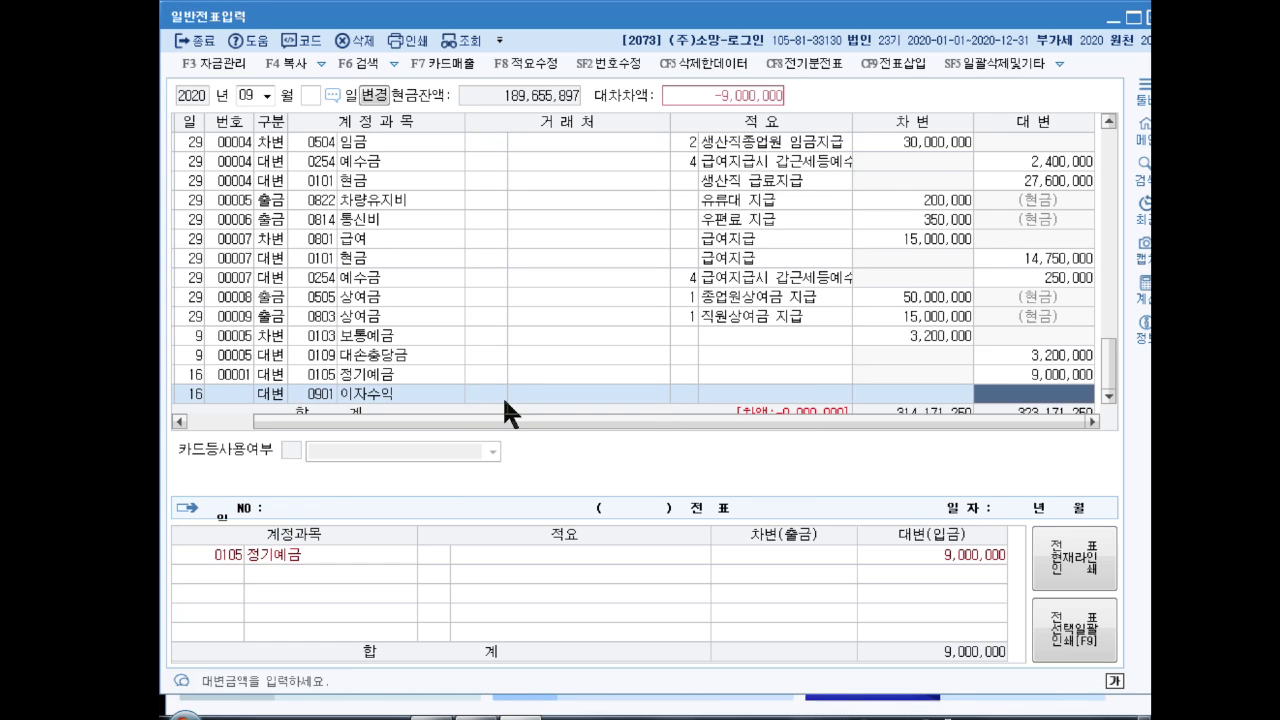
pyautogui.write('1000000')
pyautogui.press('Return')
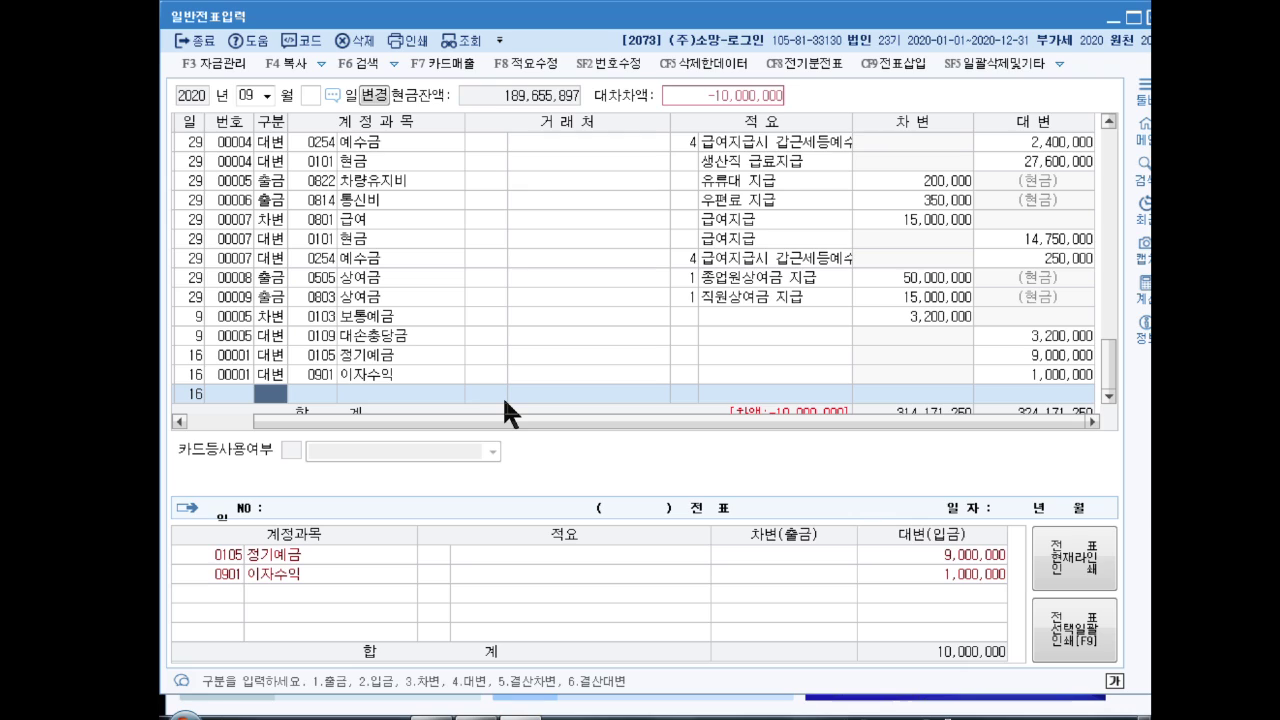
# Step: Add a September 16 debit line for 선납세금 (0136) and set its amount to 154,000
pyautogui.write('3')
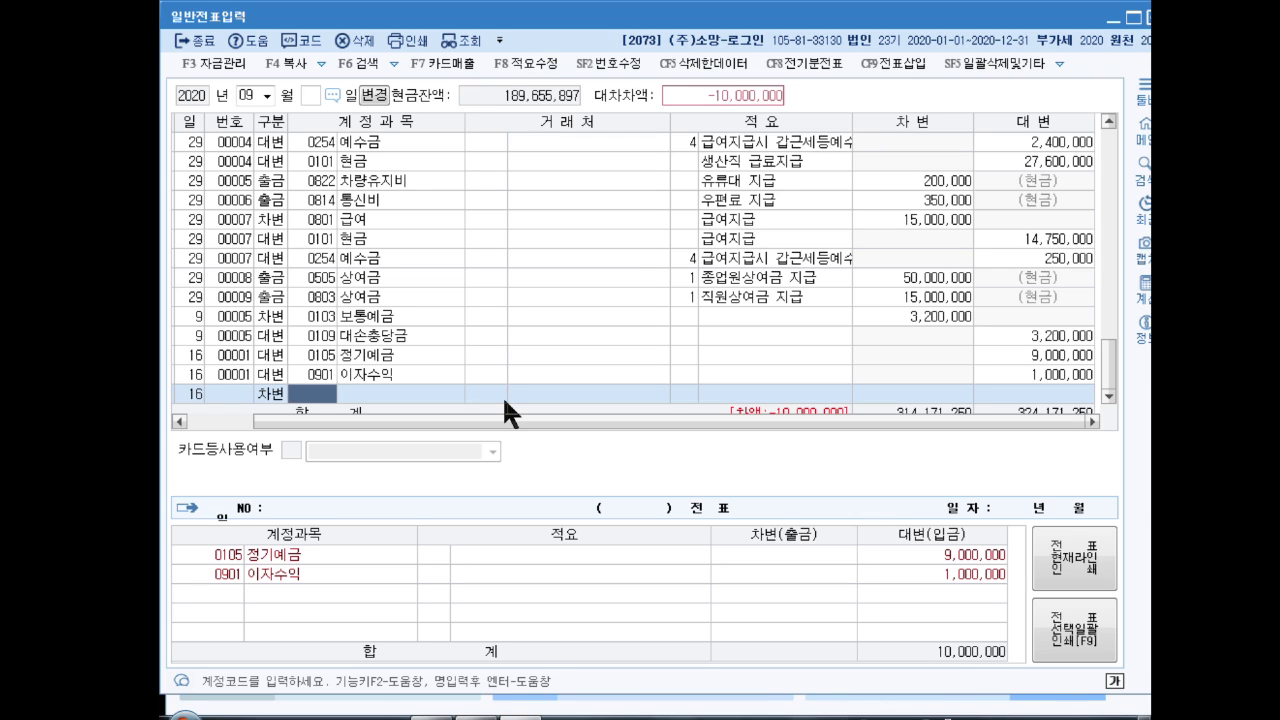
pyautogui.write('섯니')
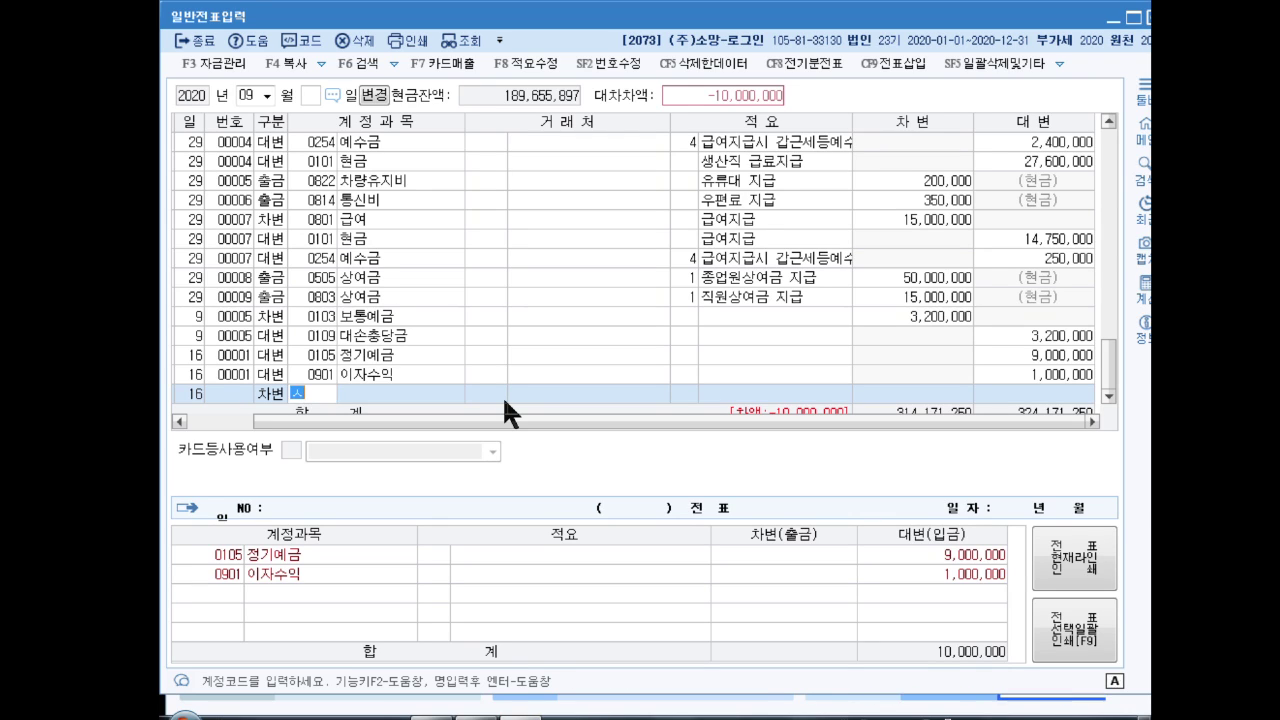
pyautogui.write('선납세')
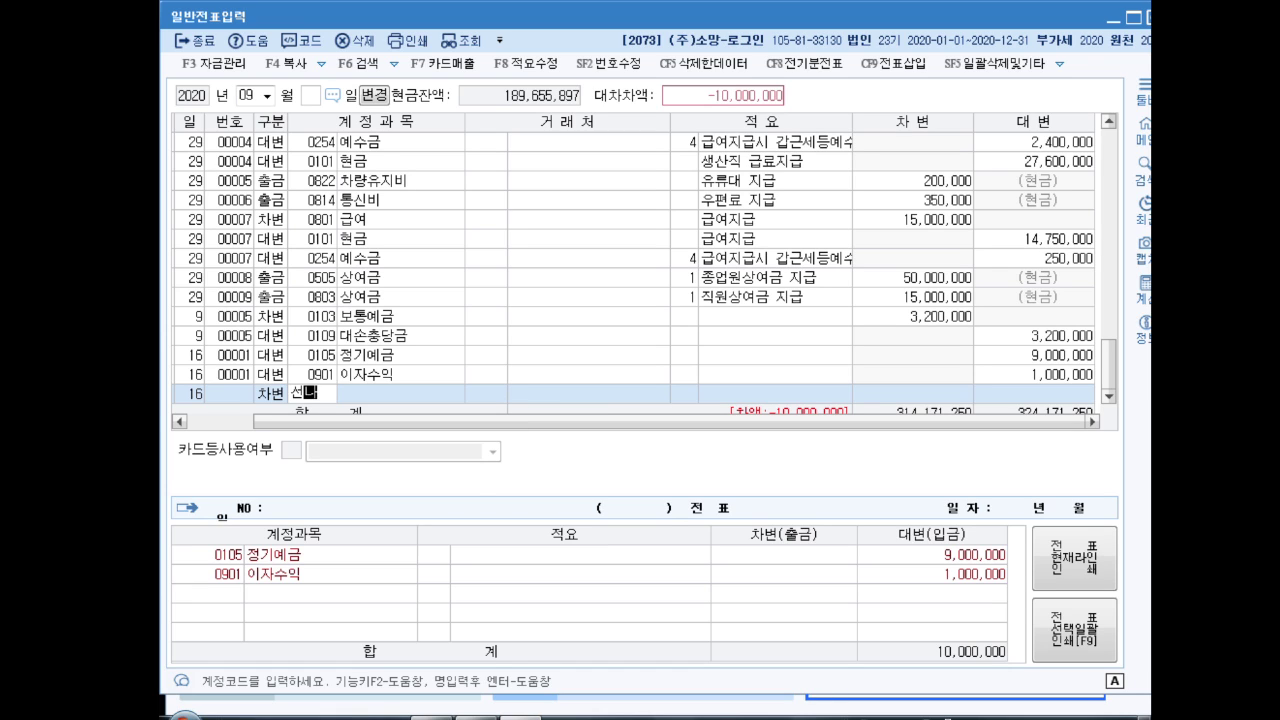
pyautogui.press('Return')
pyautogui.press('Return')
pyautogui.press('Return')
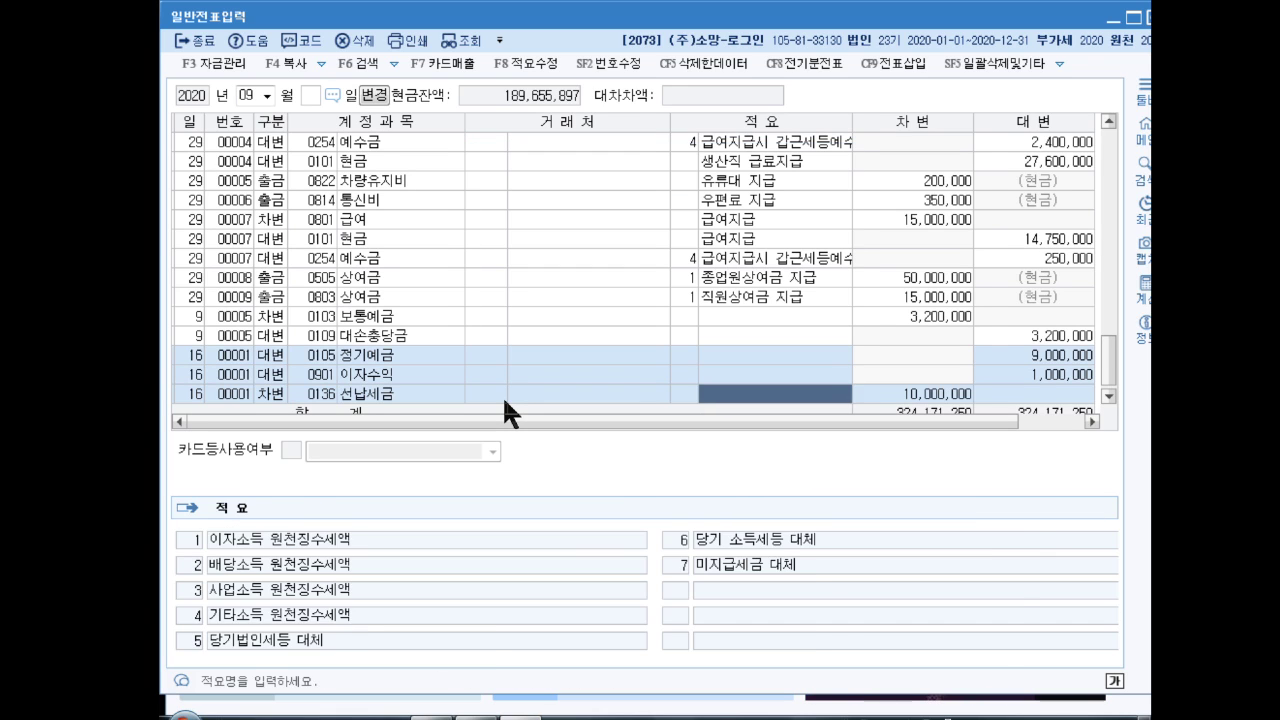
pyautogui.press('Return')
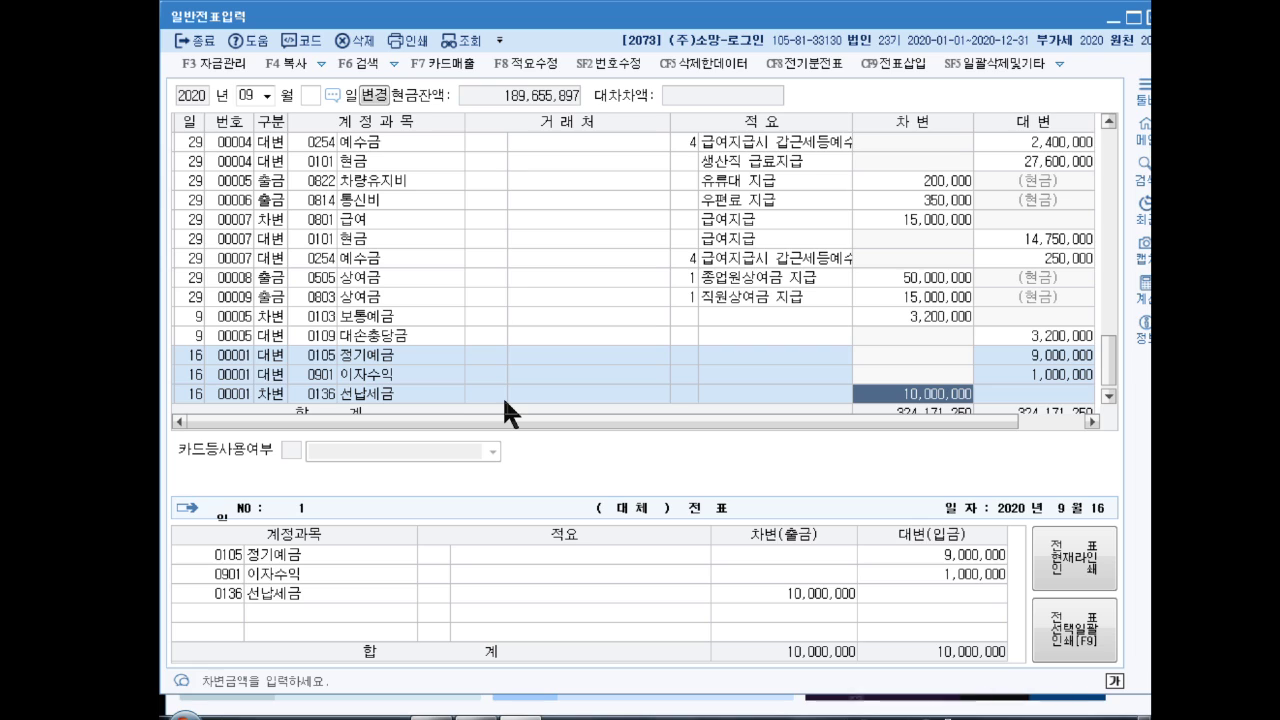
pyautogui.write('15')
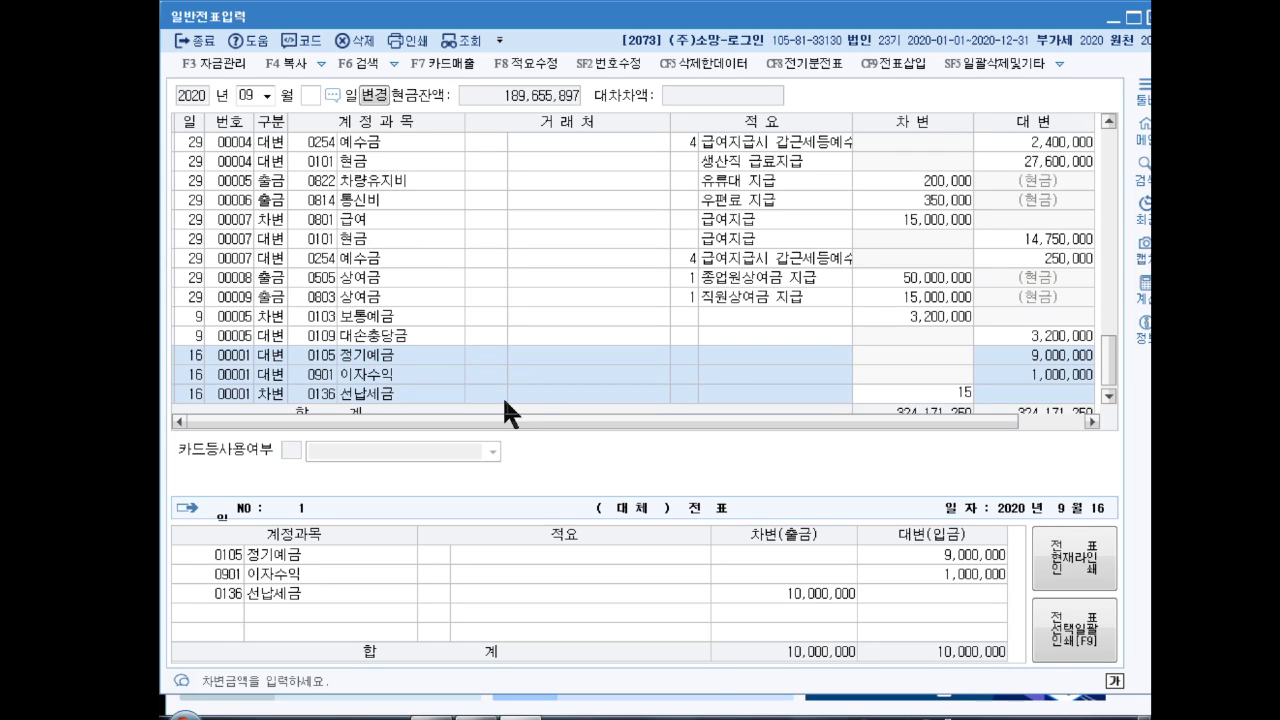
pyautogui.write('4')
pyautogui.press('+')
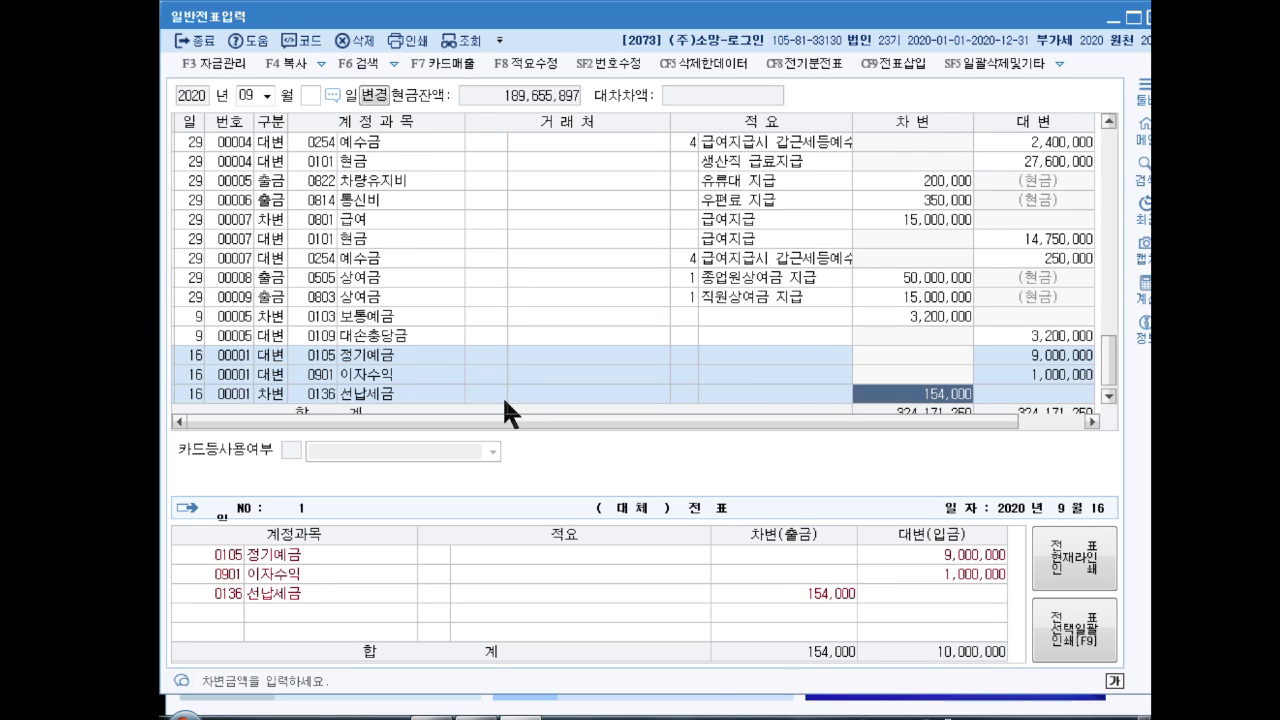
pyautogui.press('Return')
pyautogui.press('Return')
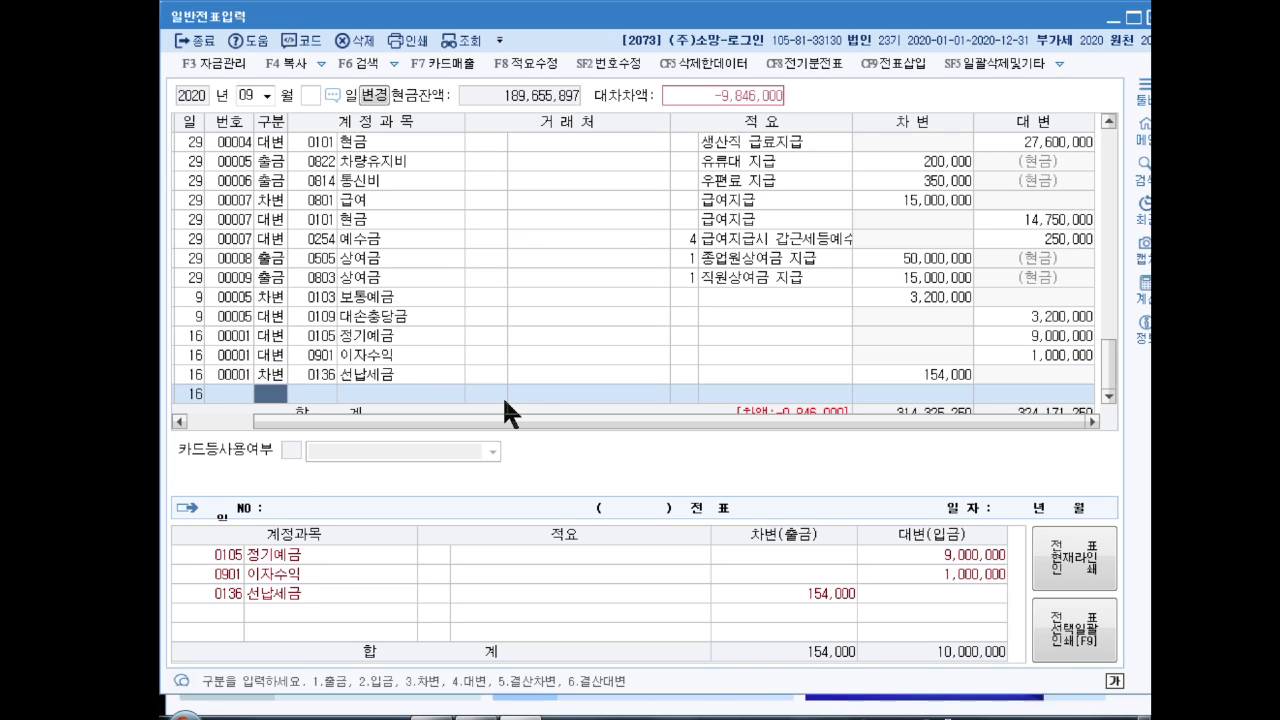
# Step: Balance the September 16 voucher with a debit line of 9,846,000 for 보통예금 (0103)
pyautogui.write('3보통예')
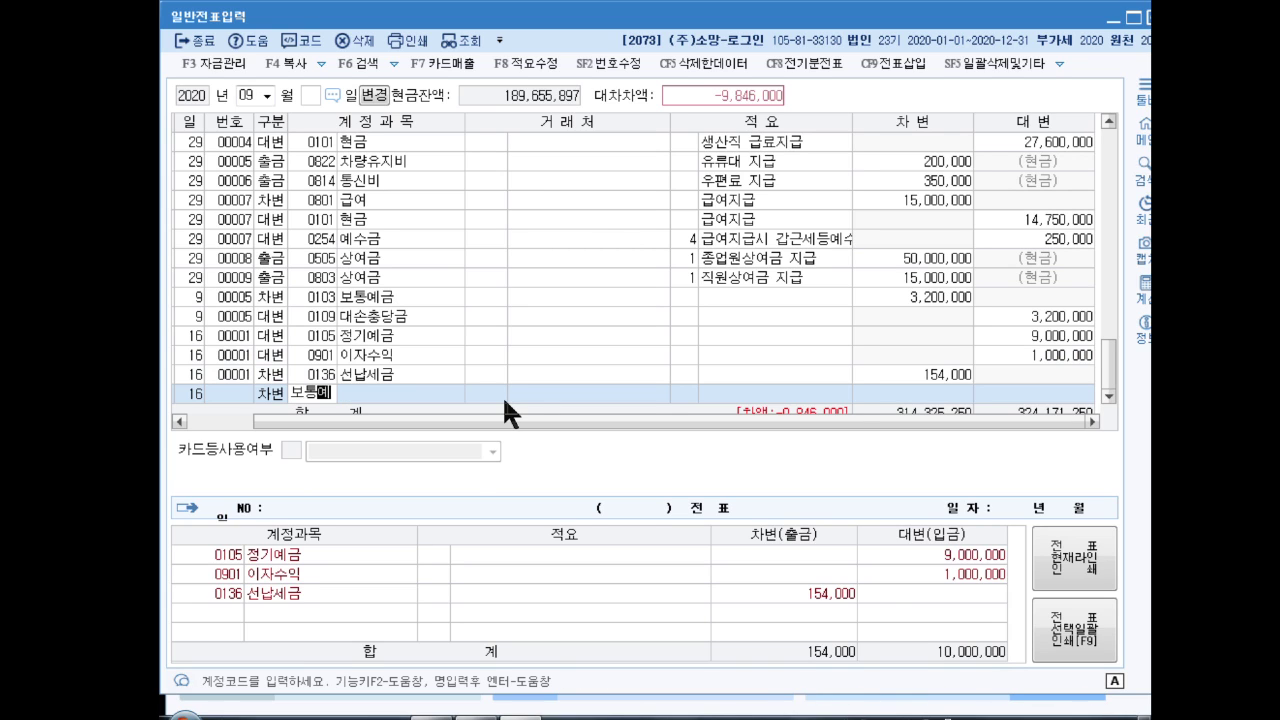
pyautogui.press('Return')
pyautogui.press('Return')
pyautogui.press('Return')
pyautogui.press('Return')
pyautogui.press('Return')
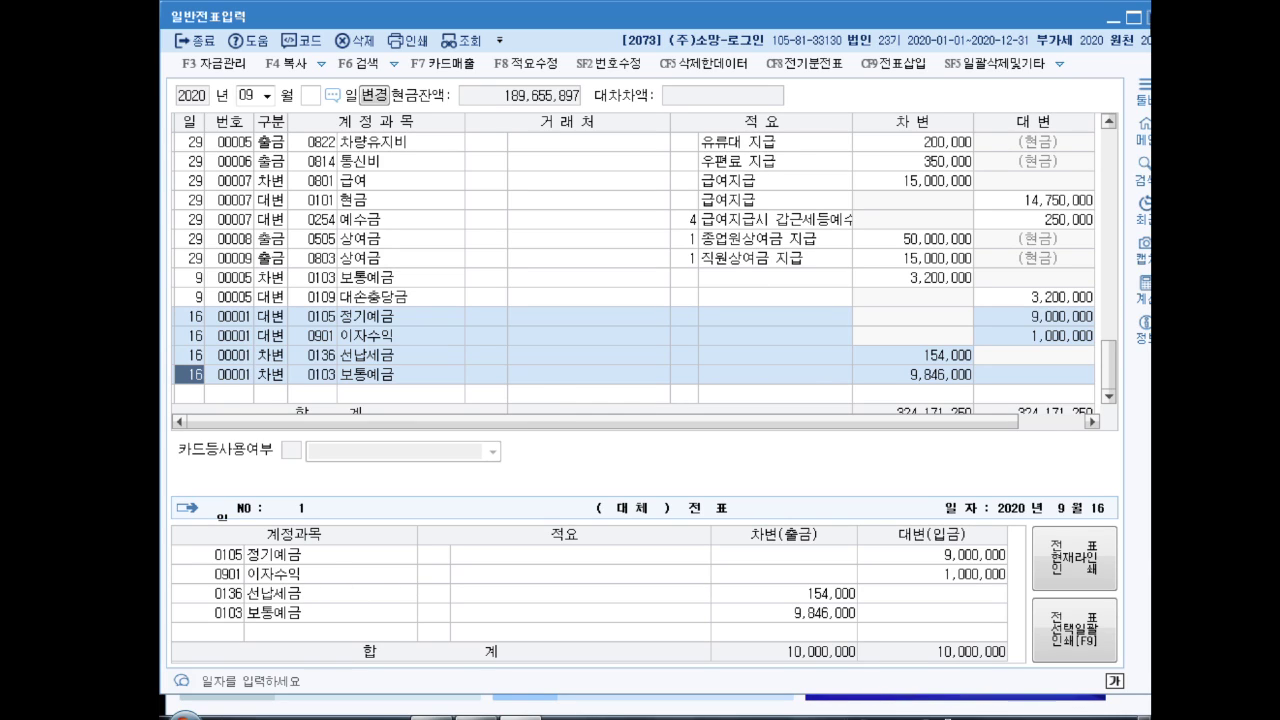
# Step: Switch from the general journal to 매입매출전표입력 and start a July 2020 row dated the 10th
pyautogui.press('Escape')
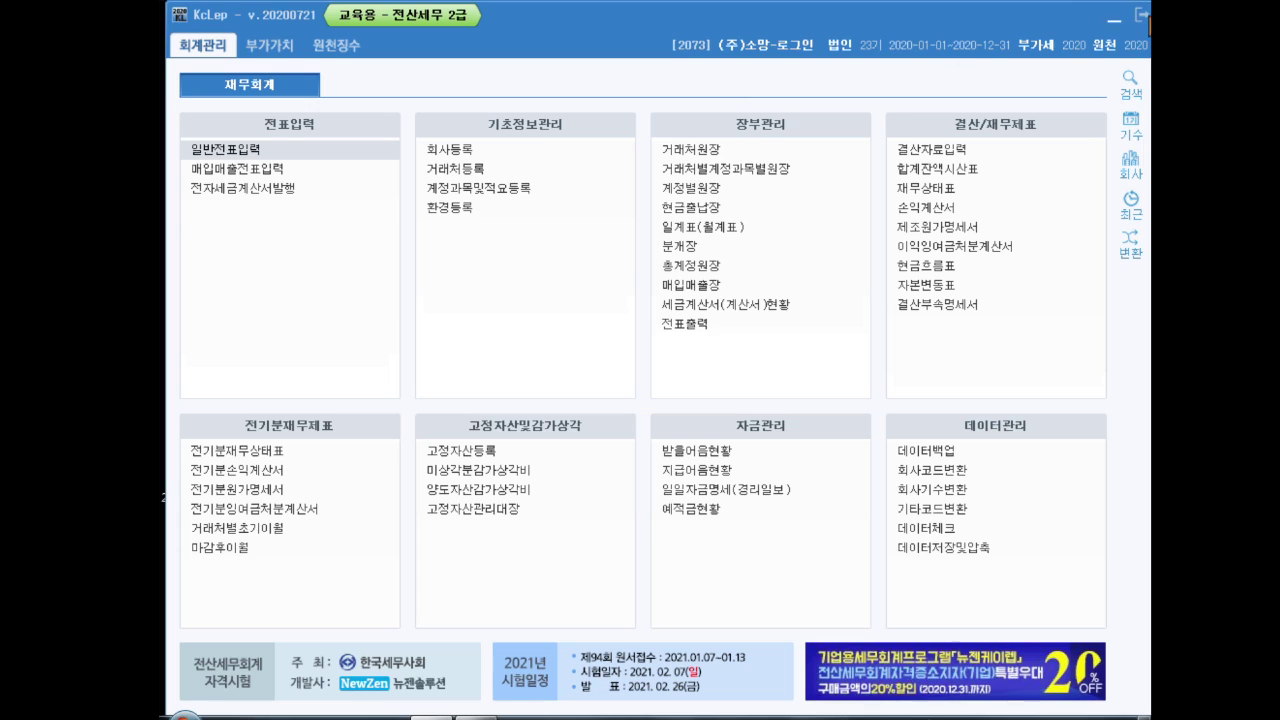
pyautogui.click(280, 170)
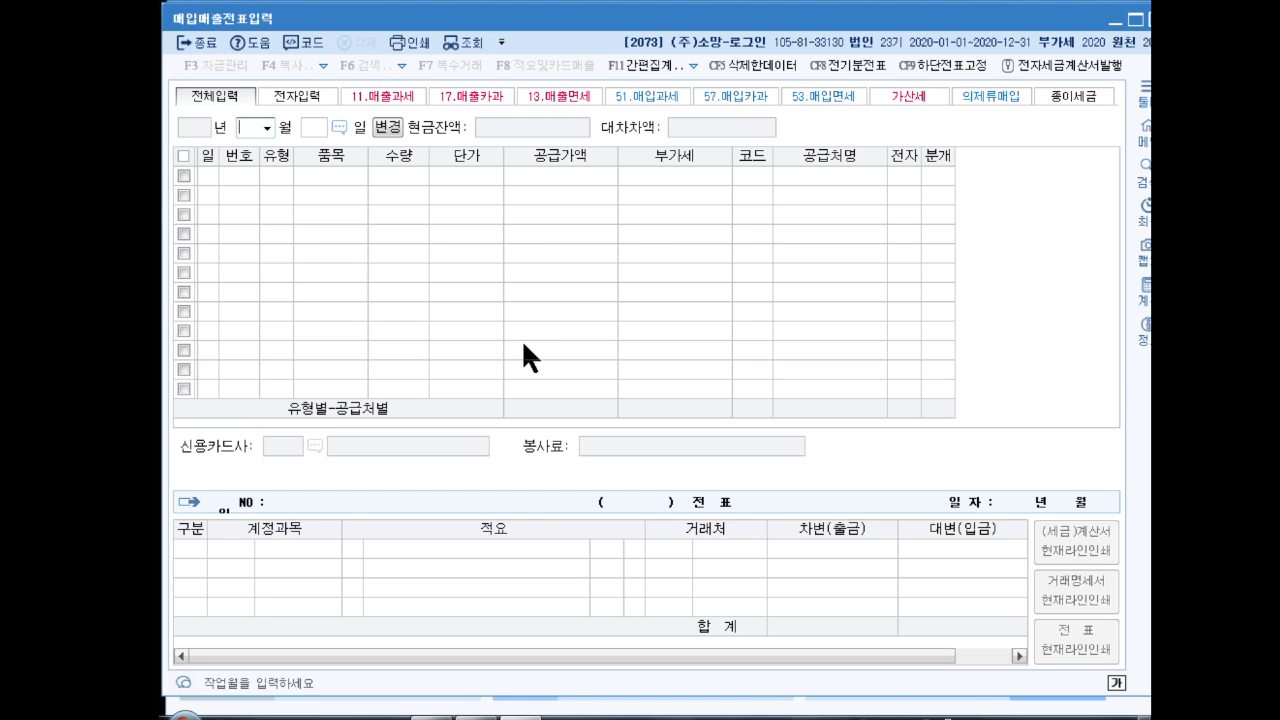
pyautogui.write('07')
pyautogui.press('Return')
pyautogui.press('Return')
pyautogui.write('10')
pyautogui.press('Return')
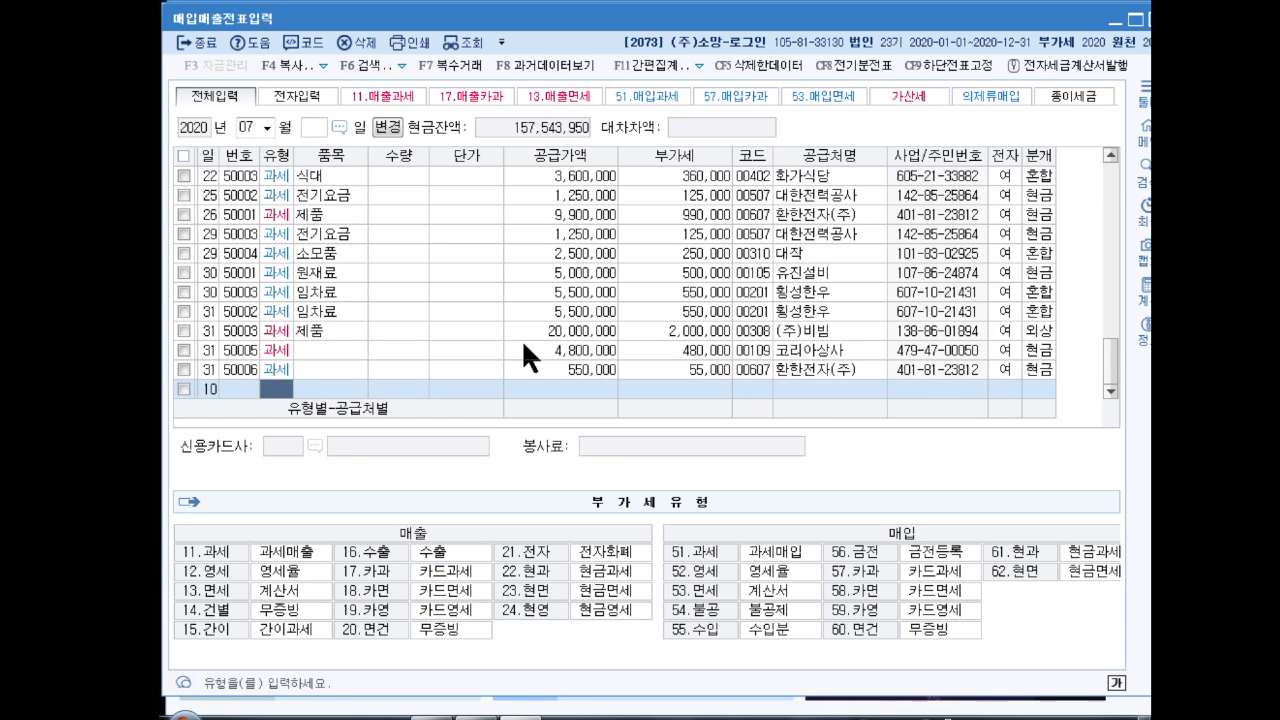
# Step: Make the July 10 row a type 16 수출 sale of 제품 with a supply amount of 55,000,000
pyautogui.write('16')
pyautogui.press('Return')
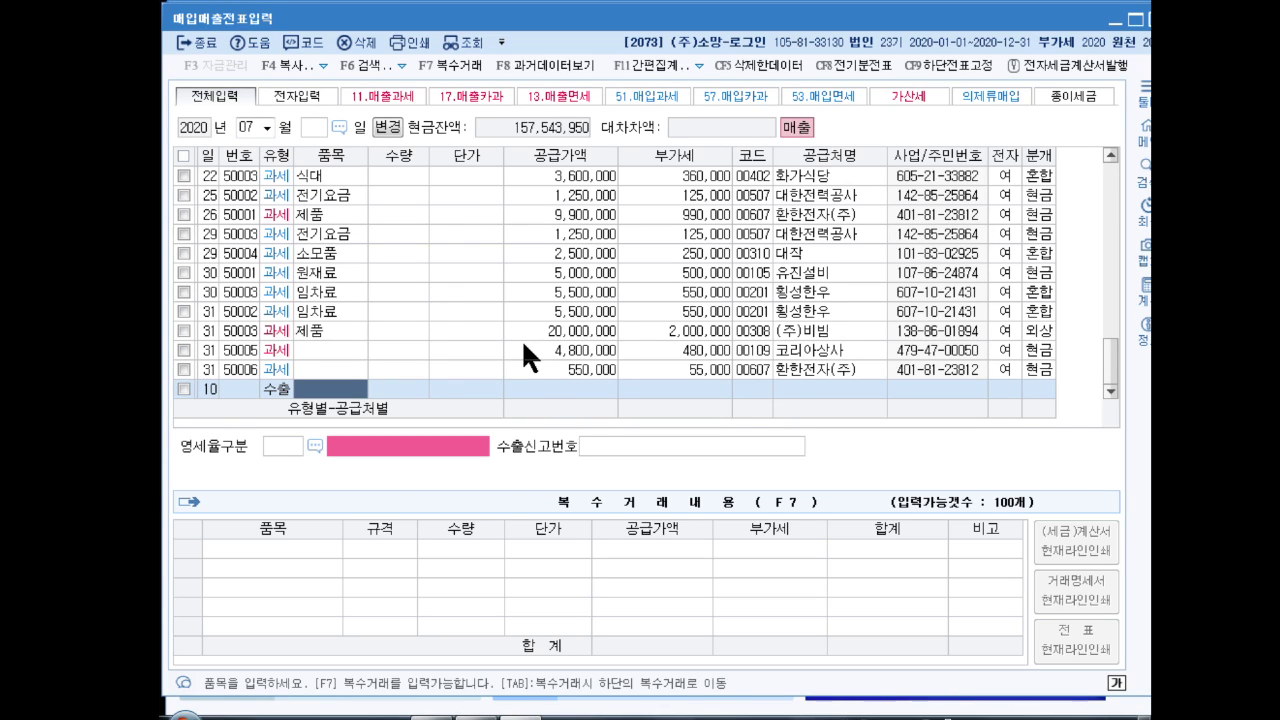
pyautogui.write('제품')
pyautogui.press('Return')
pyautogui.press('Return')
pyautogui.press('Return')
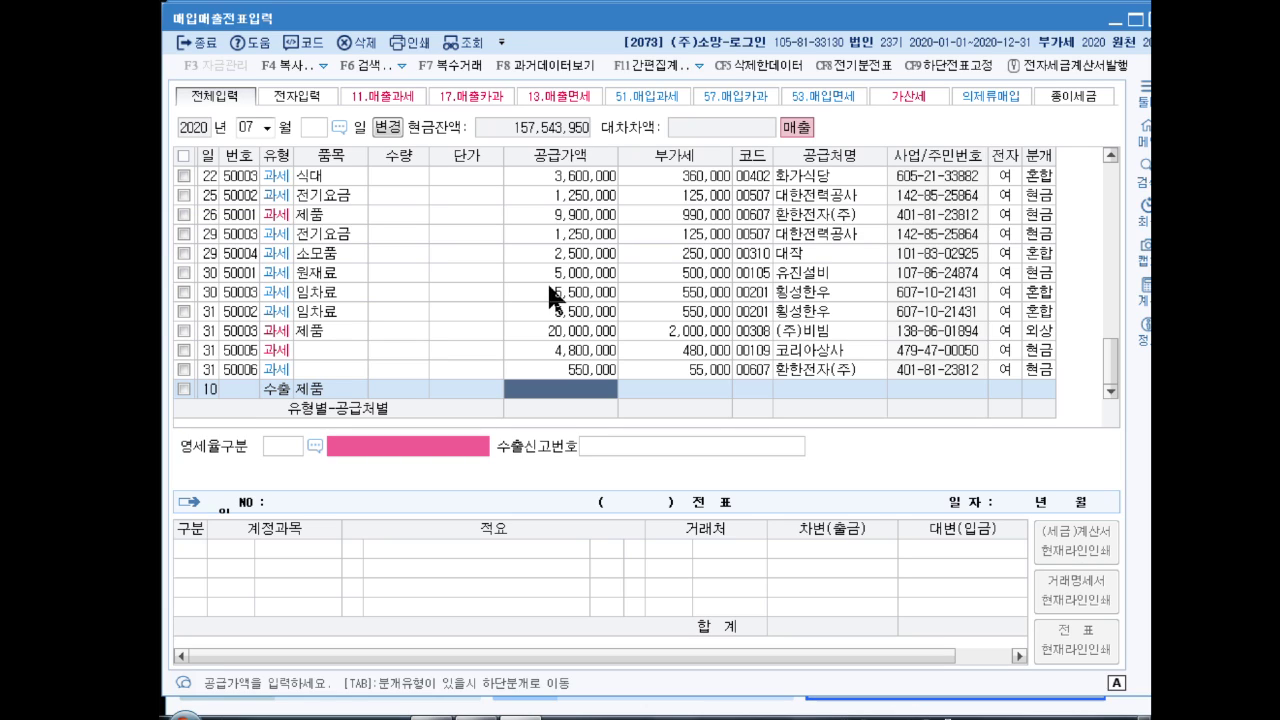
pyautogui.write('55000000')
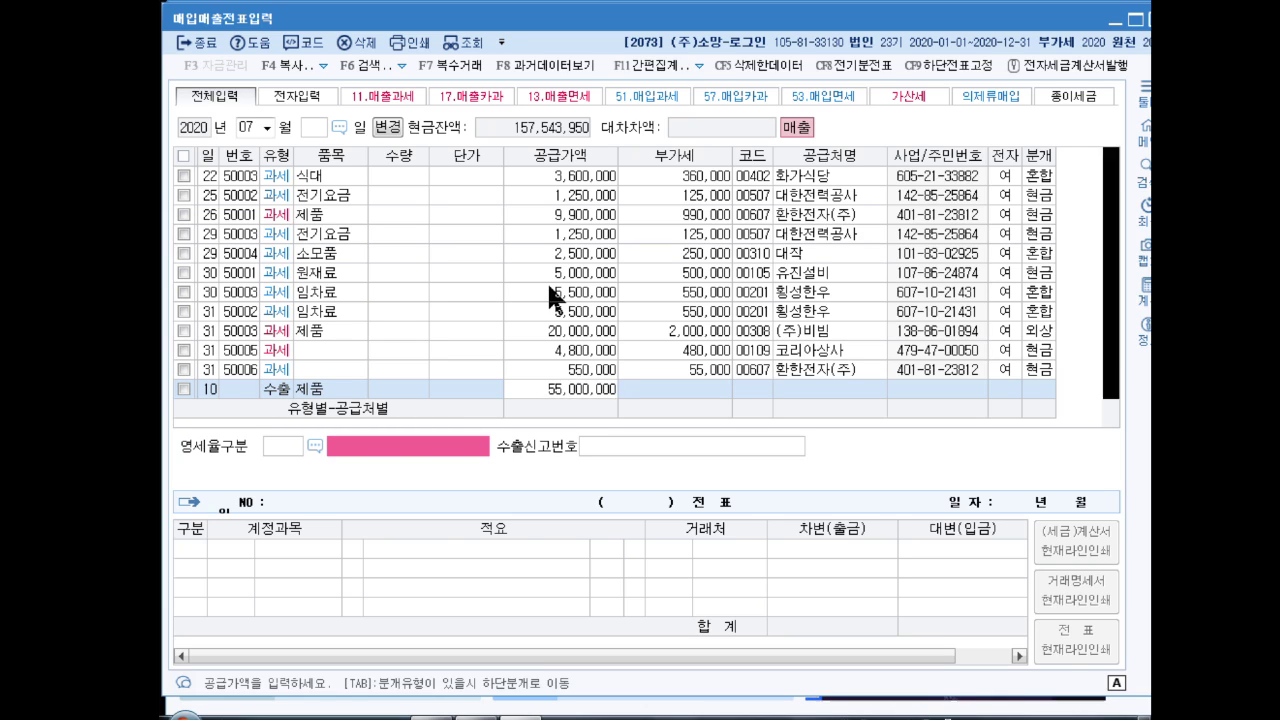
pyautogui.press('Return')
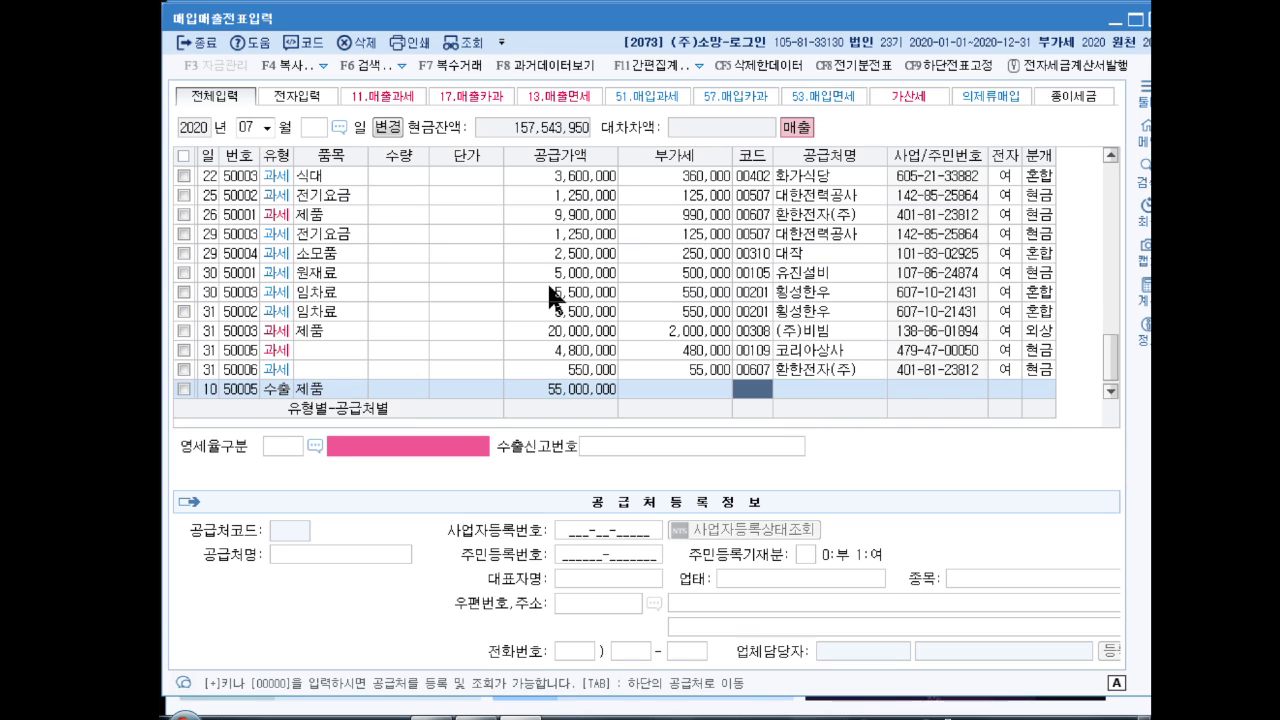
# Step: Assign COBA사 (00611) as the trading partner and set the zero-rate category to 1 직접수출(대행수출 포함), leaving the export declaration number blank
pyautogui.write('co')
pyautogui.press('Return')
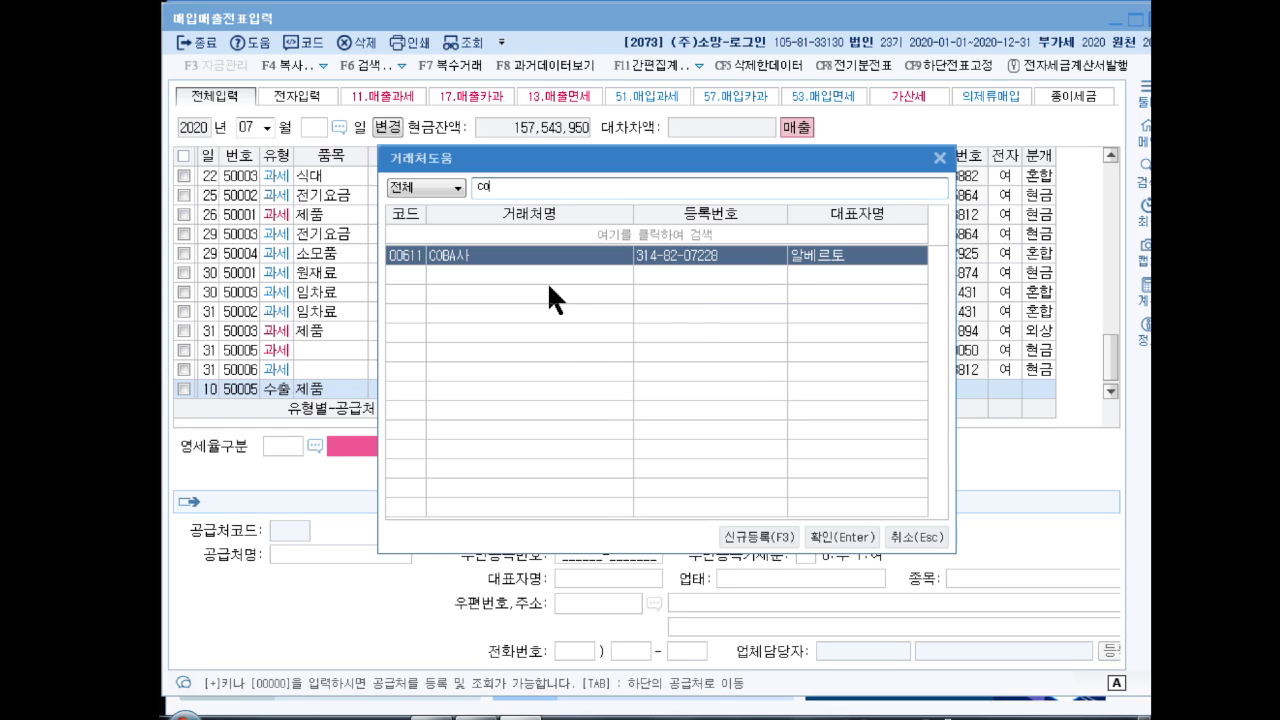
pyautogui.press('Return')
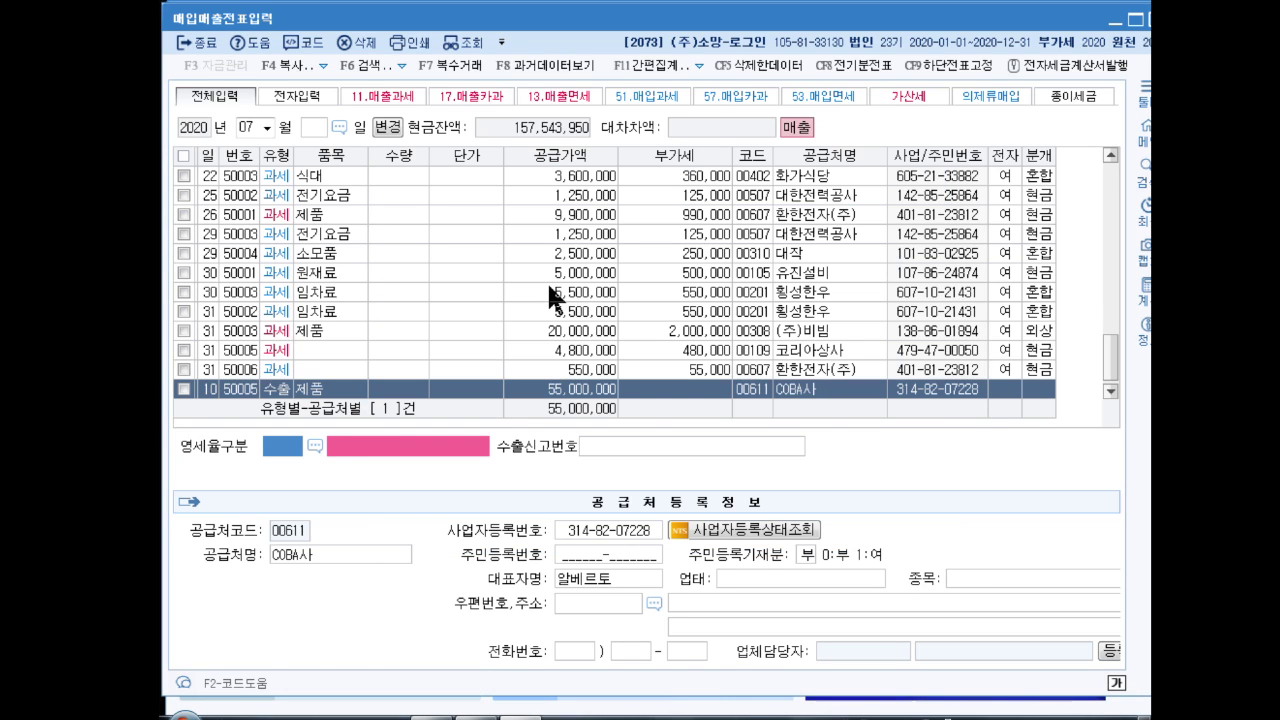
pyautogui.press('Return')
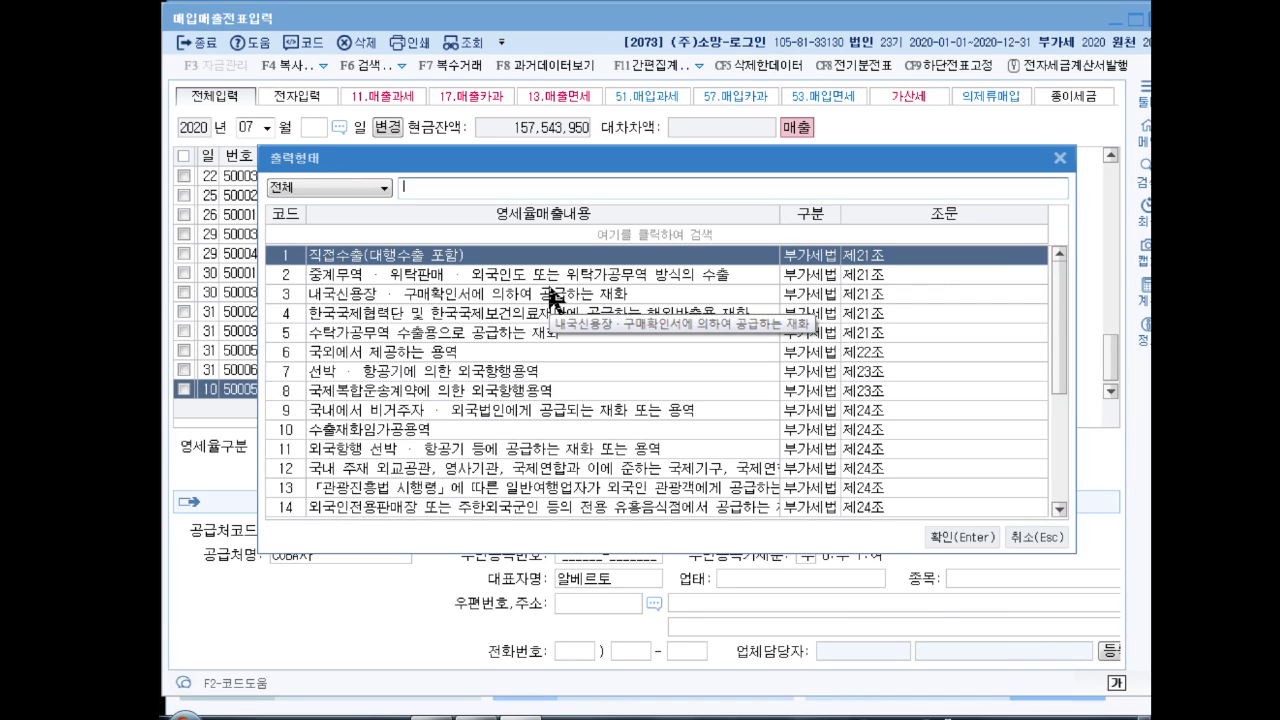
pyautogui.press('Return')
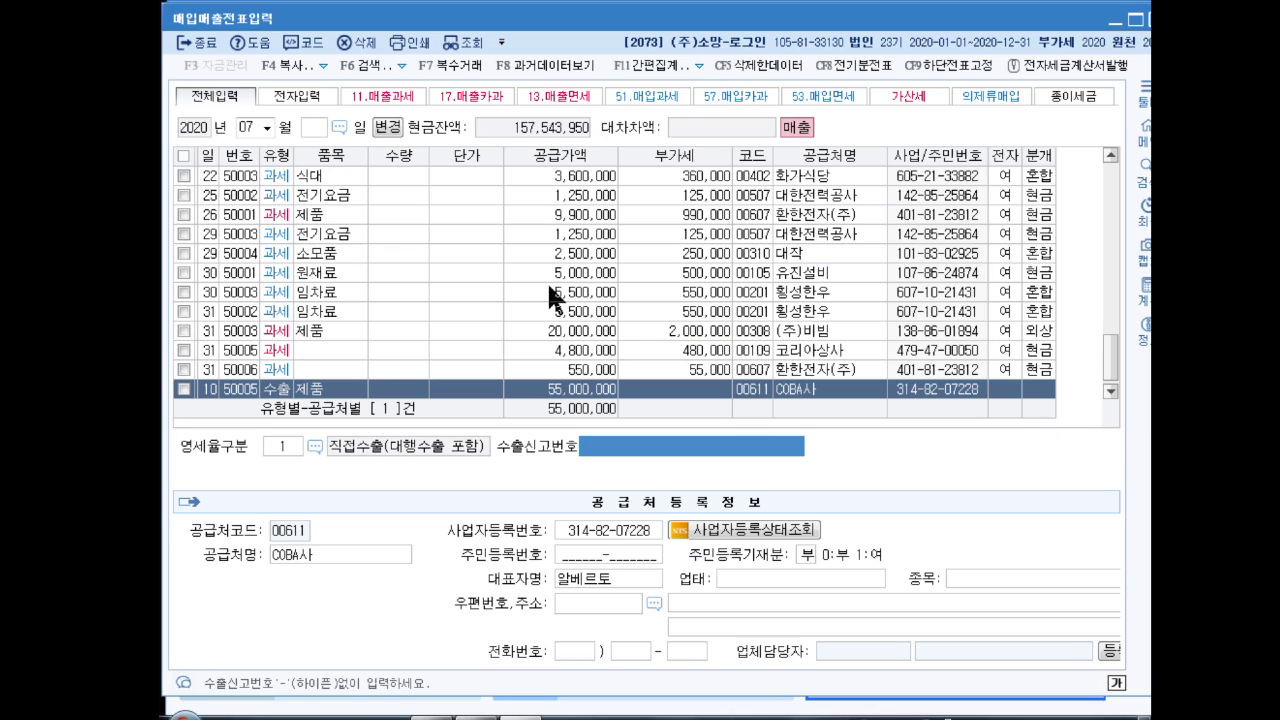
pyautogui.press('Return')
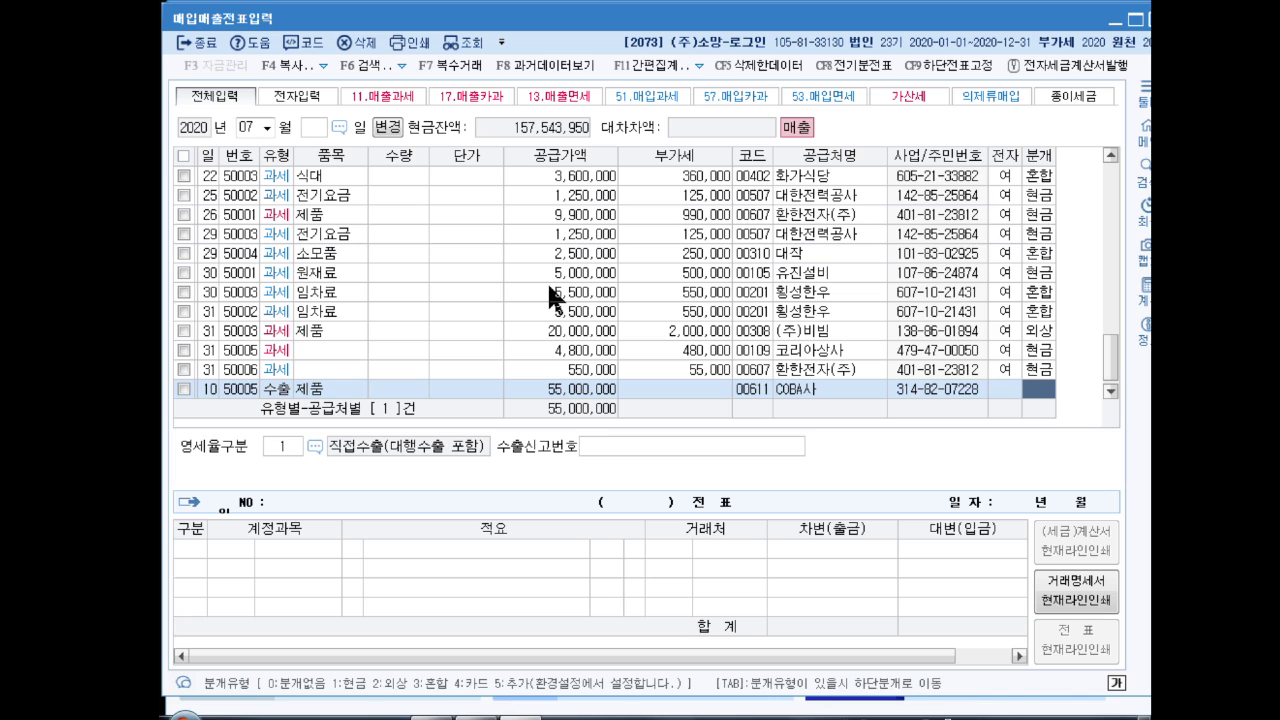
# Step: Set the July 10 sale's journal type to 혼합 and accept the 제품매출 (0404) credit line of 55,000,000
pyautogui.write('3')
pyautogui.press('Return')
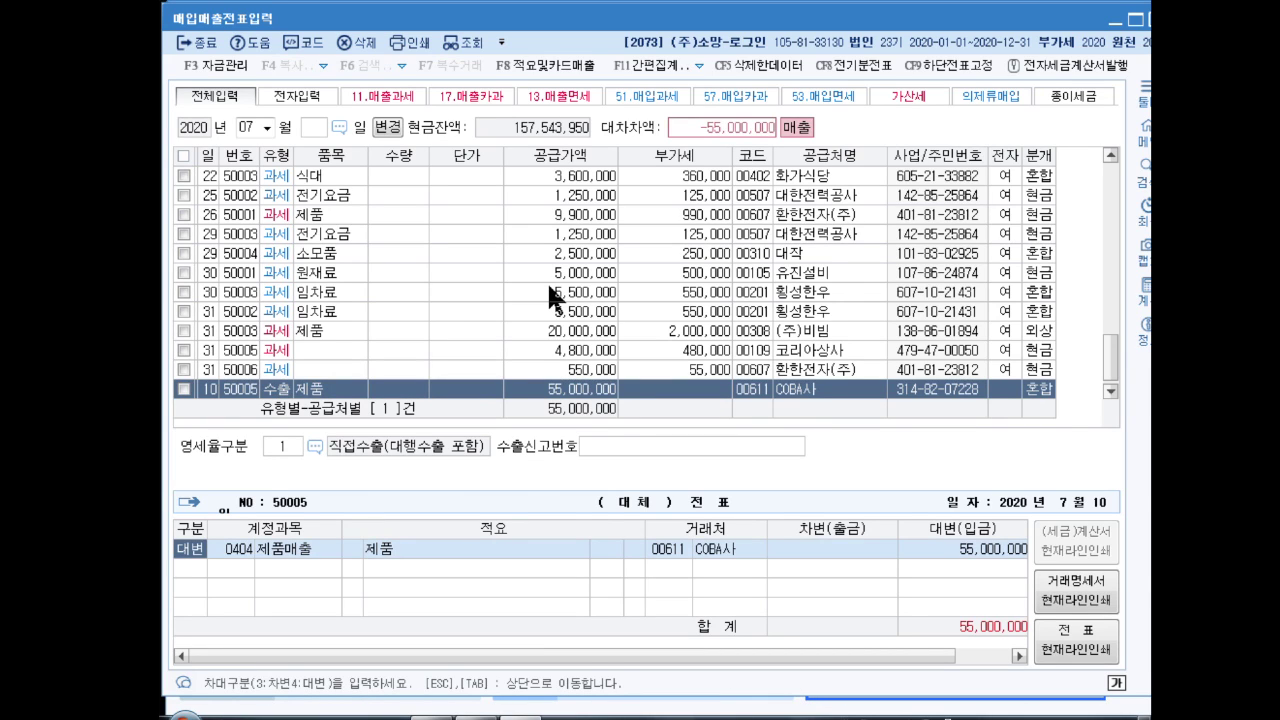
pyautogui.press('Return')
pyautogui.press('Return')
pyautogui.press('Return')
pyautogui.press('Return')
pyautogui.press('Return')
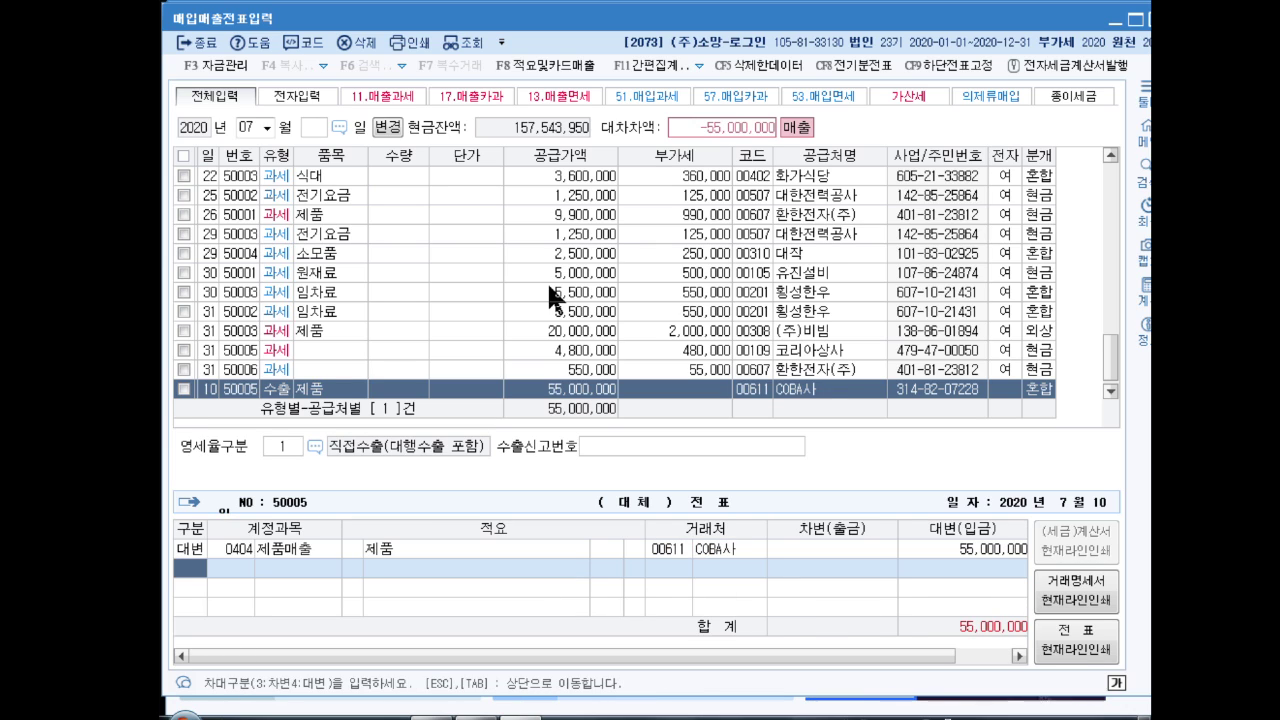
# Step: Add a debit line of 33,000,000 to 보통예금 (0103) in the July 10 COBA사 sale entry
pyautogui.write('3')
pyautogui.press('Return')
pyautogui.write('보통예')
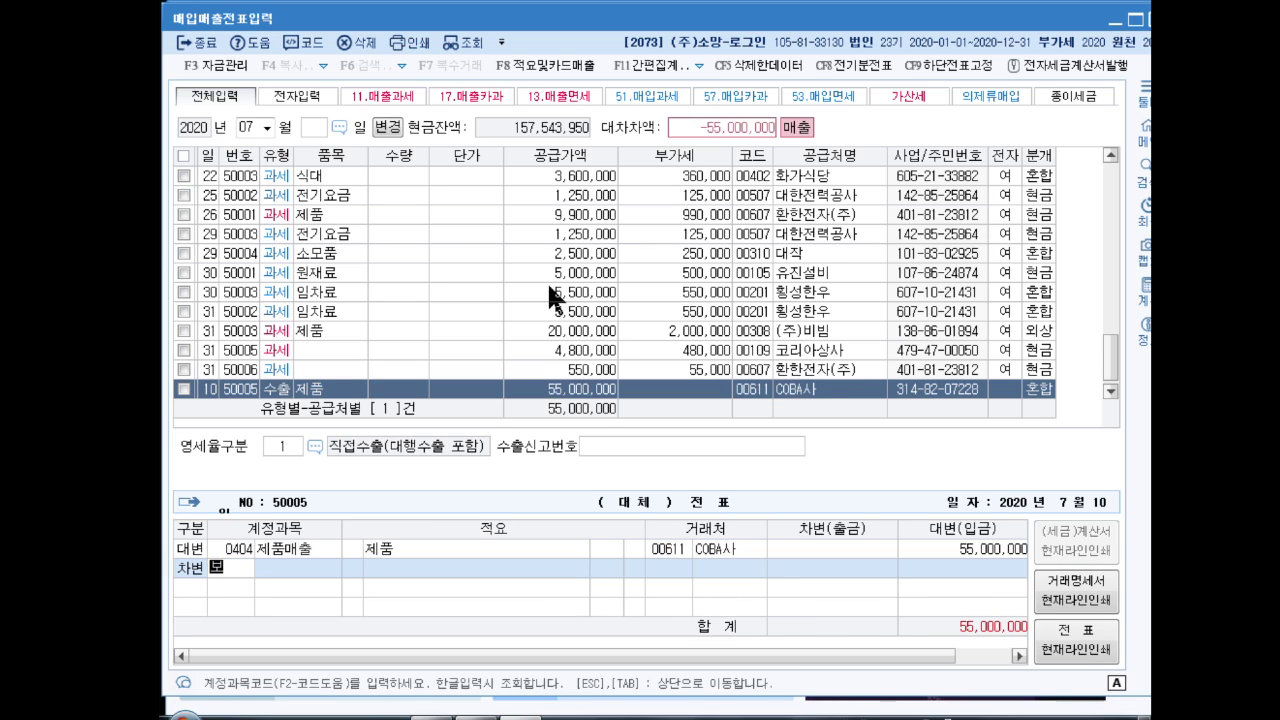
pyautogui.press('Return')
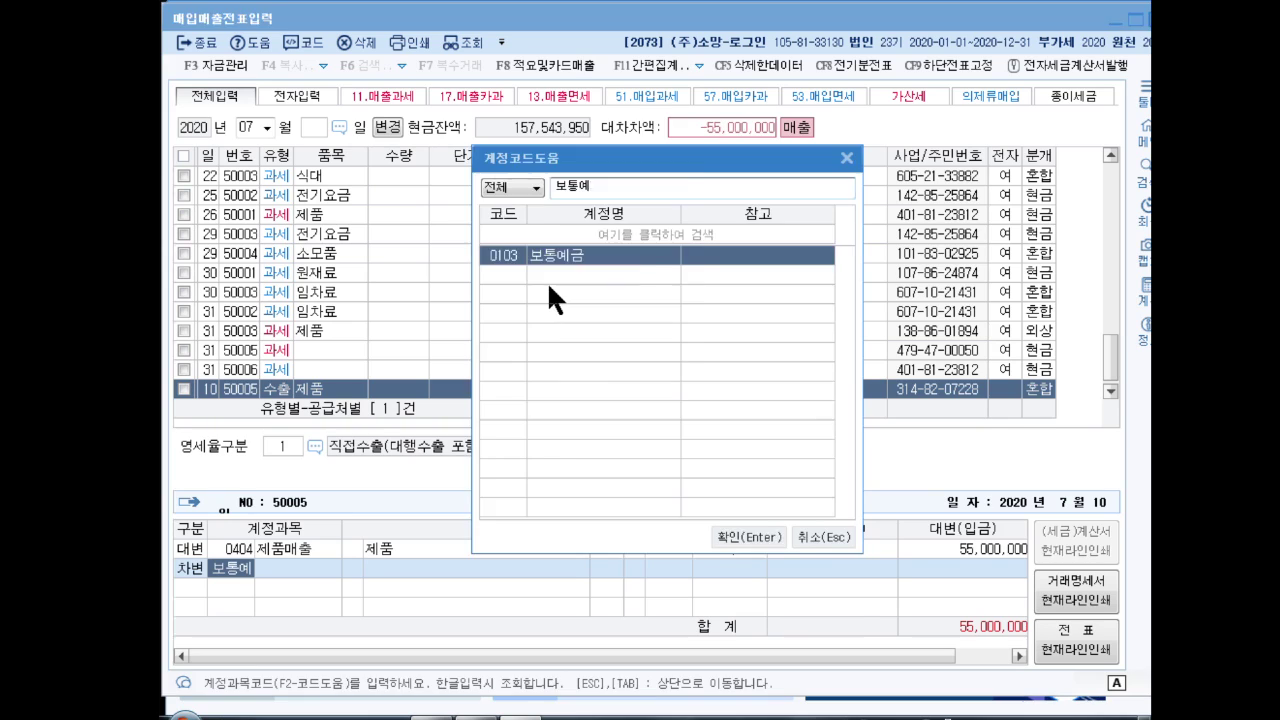
pyautogui.press('Return')
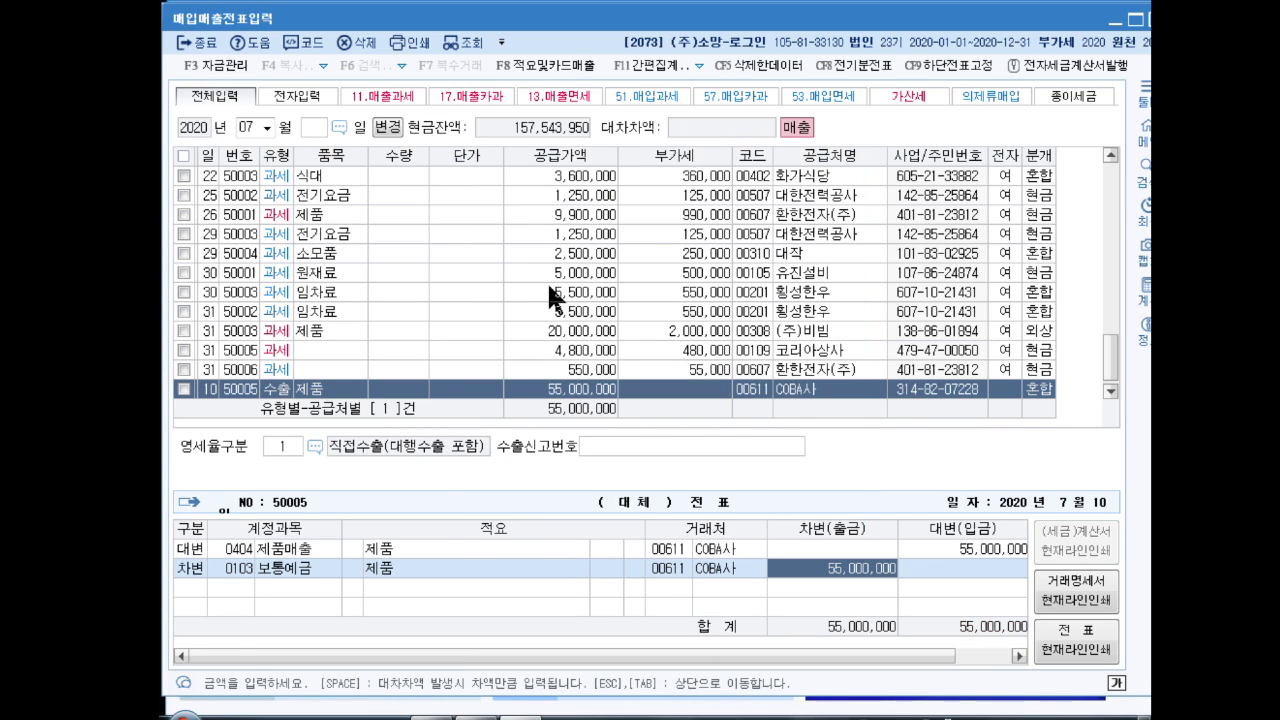
pyautogui.write('33000000')
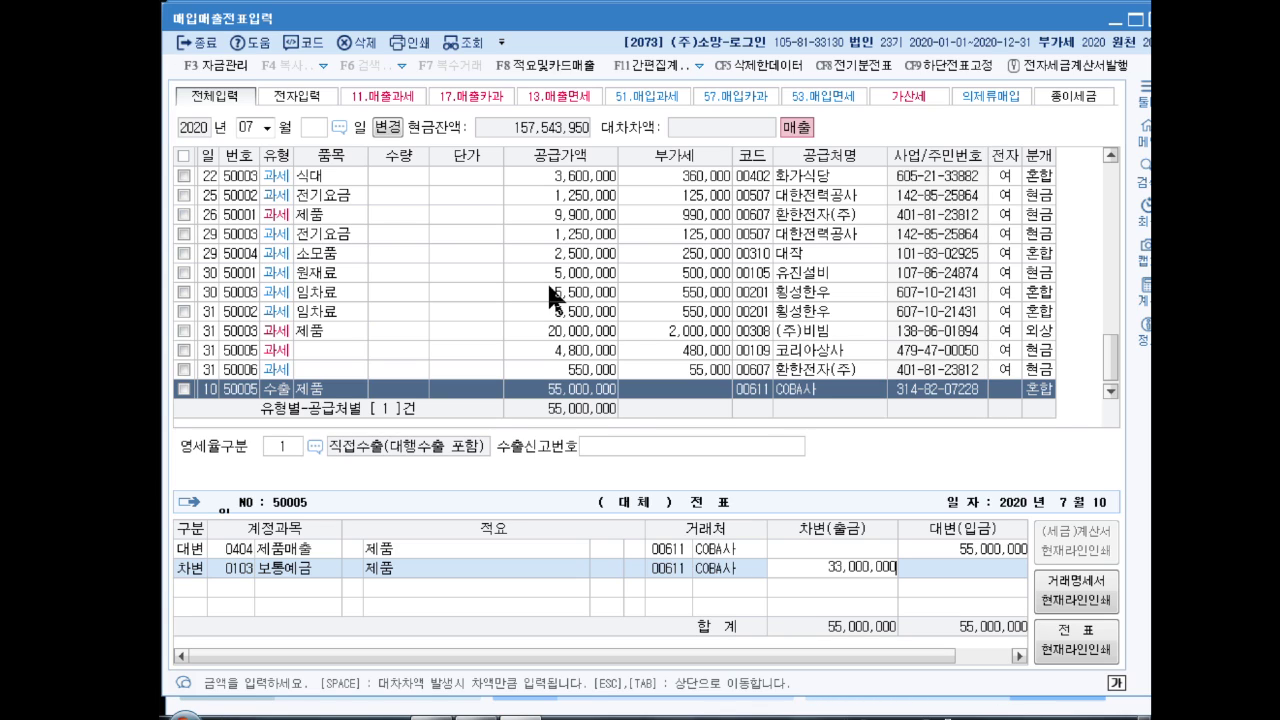
pyautogui.press('Return')
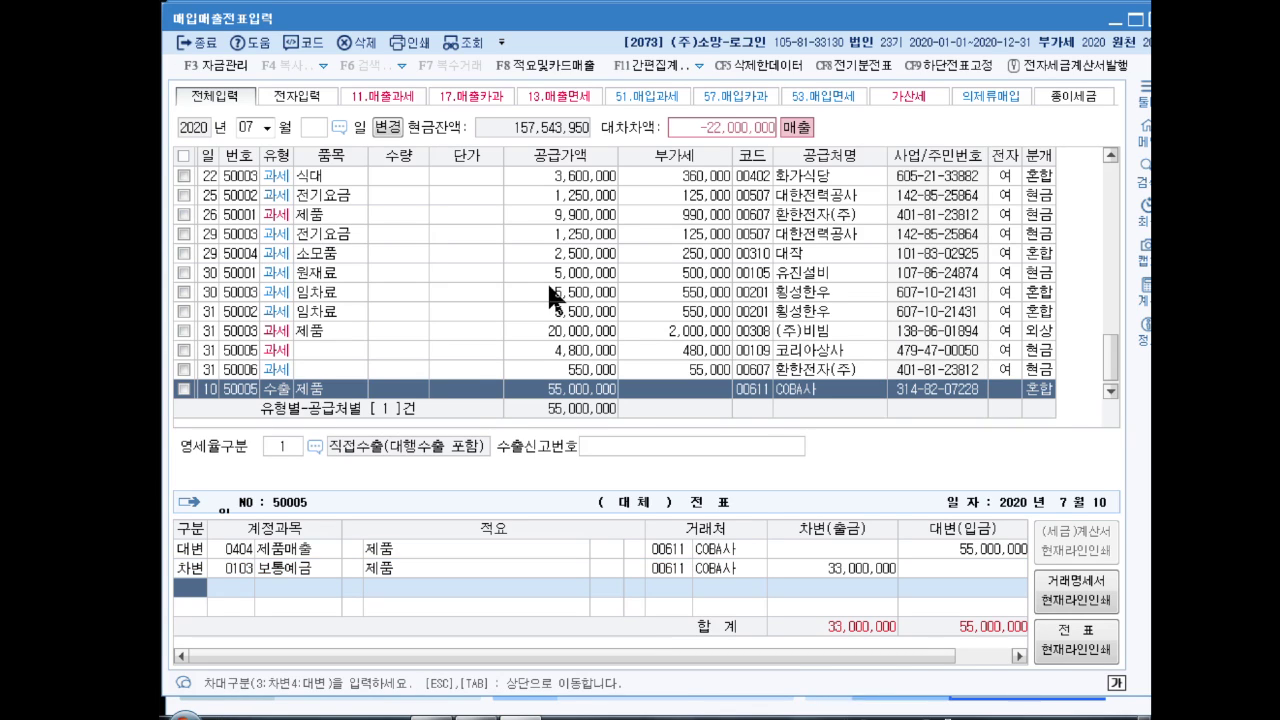
# Step: Add a debit line of 22,000,000 to 외상매출금 (0108) and complete the July 10 export sale
pyautogui.write('3')
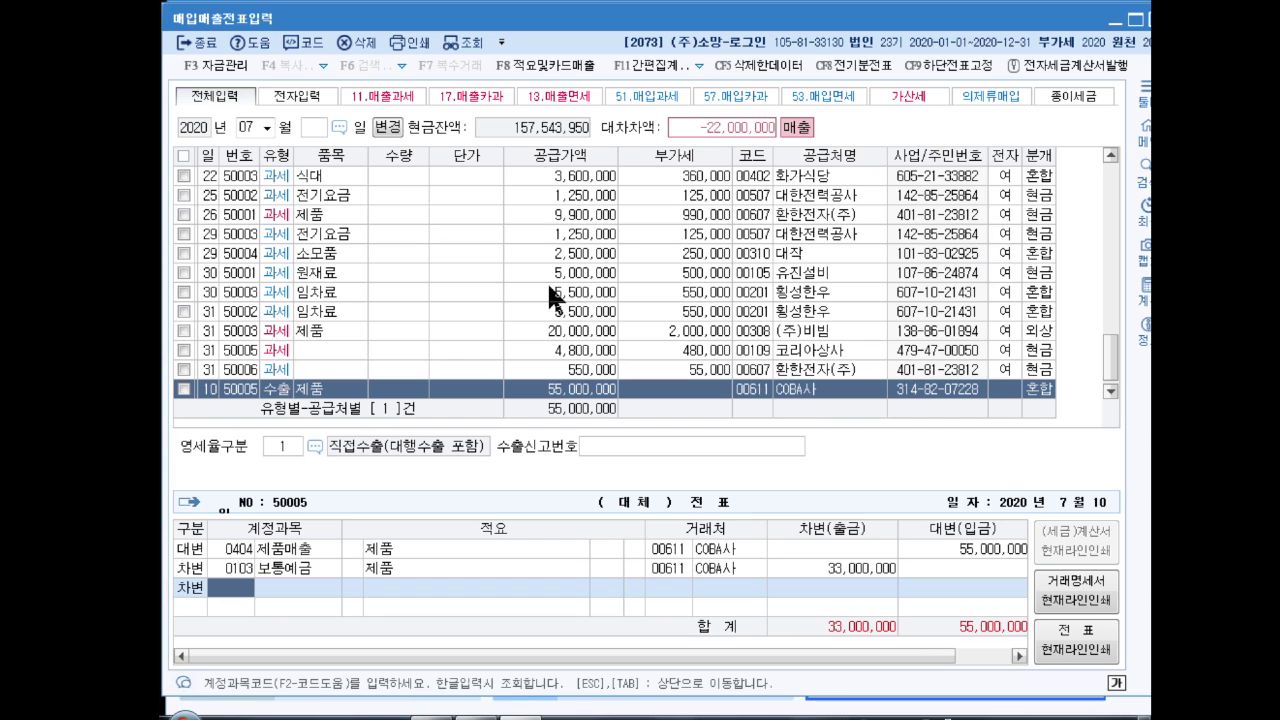
pyautogui.write('외상매')
pyautogui.press('Return')
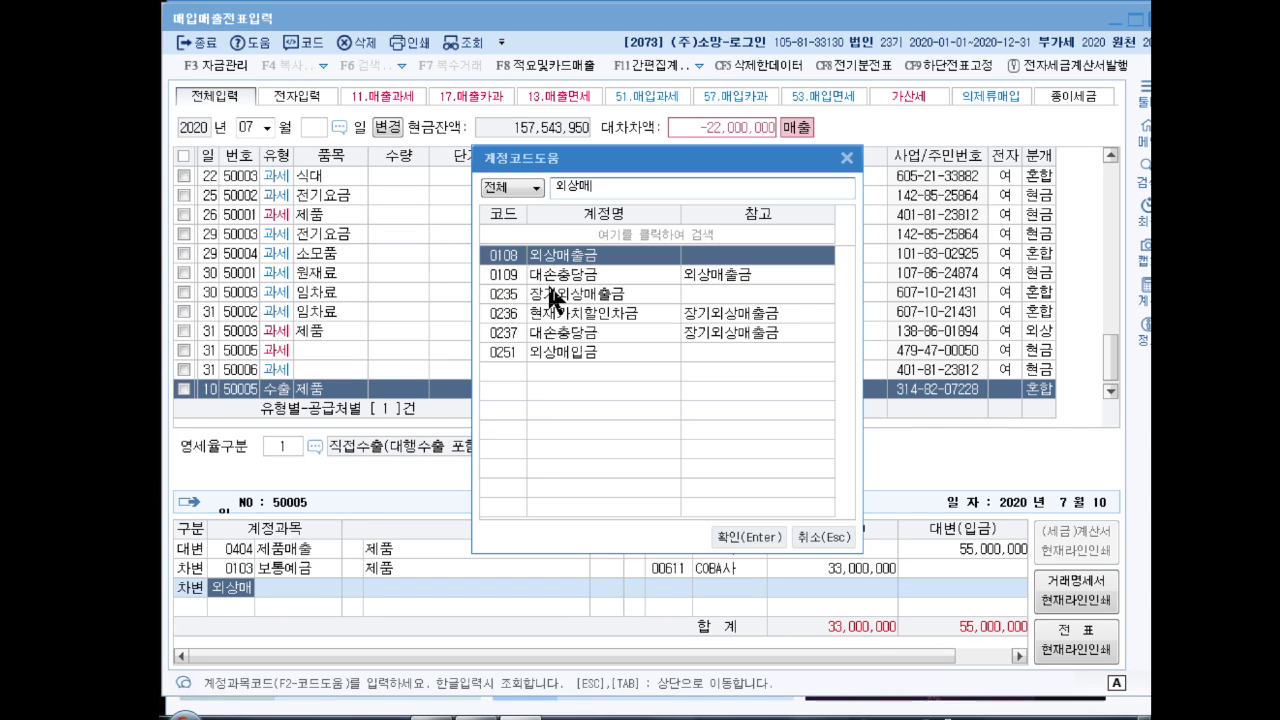
pyautogui.press('Return')
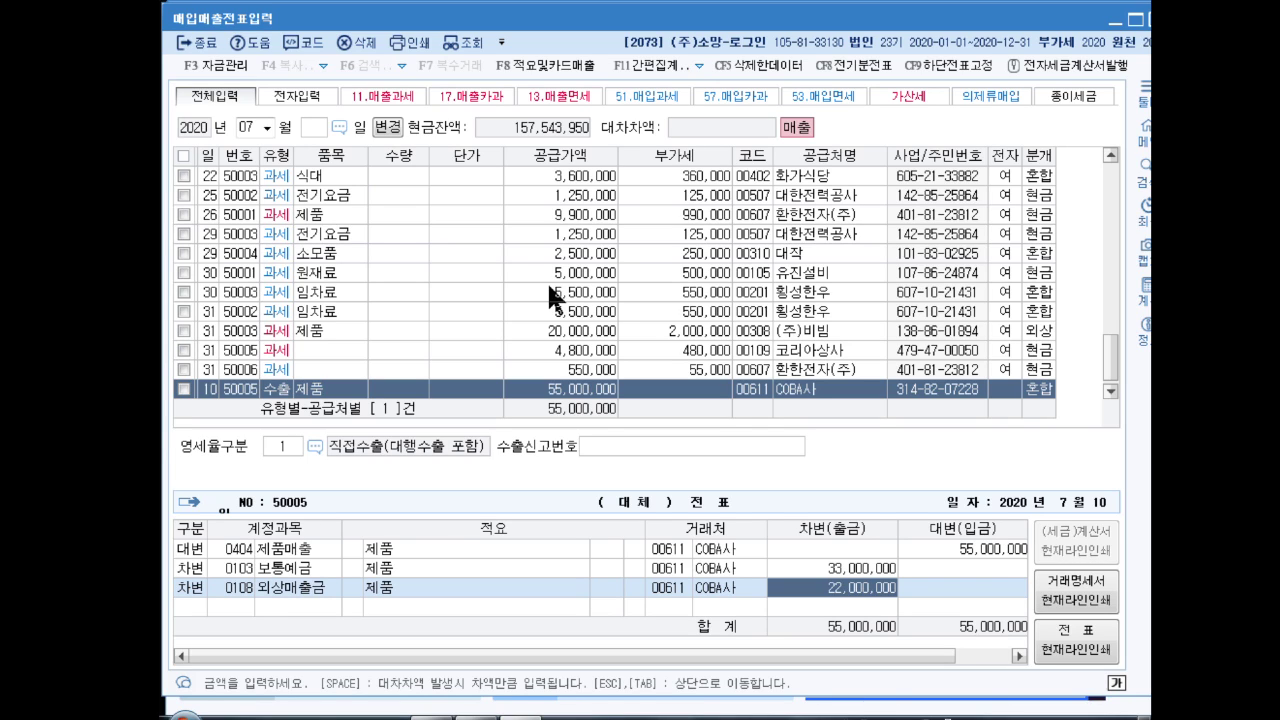
pyautogui.press('Return')
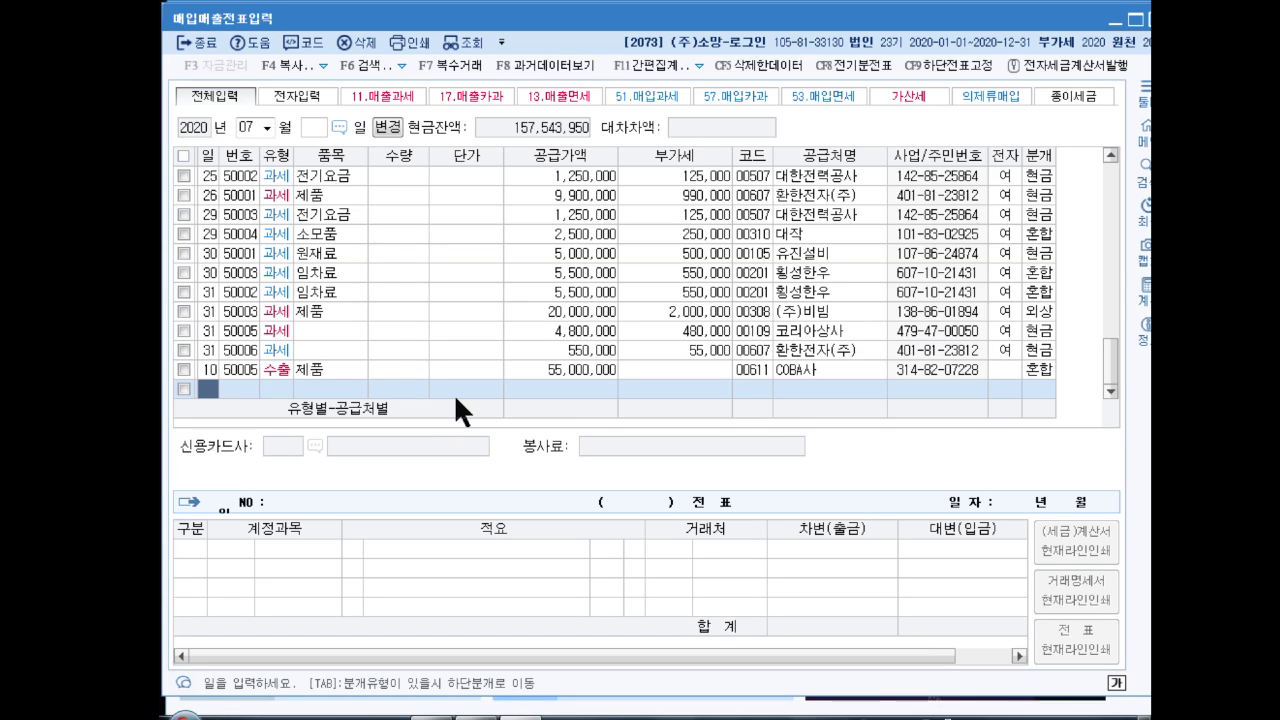
# Step: Enter a July 13 type 11 과세 sale of 전자제품 with a supply amount of 10,000,000, accepting the calculated VAT
pyautogui.write('13')
pyautogui.press('Return')
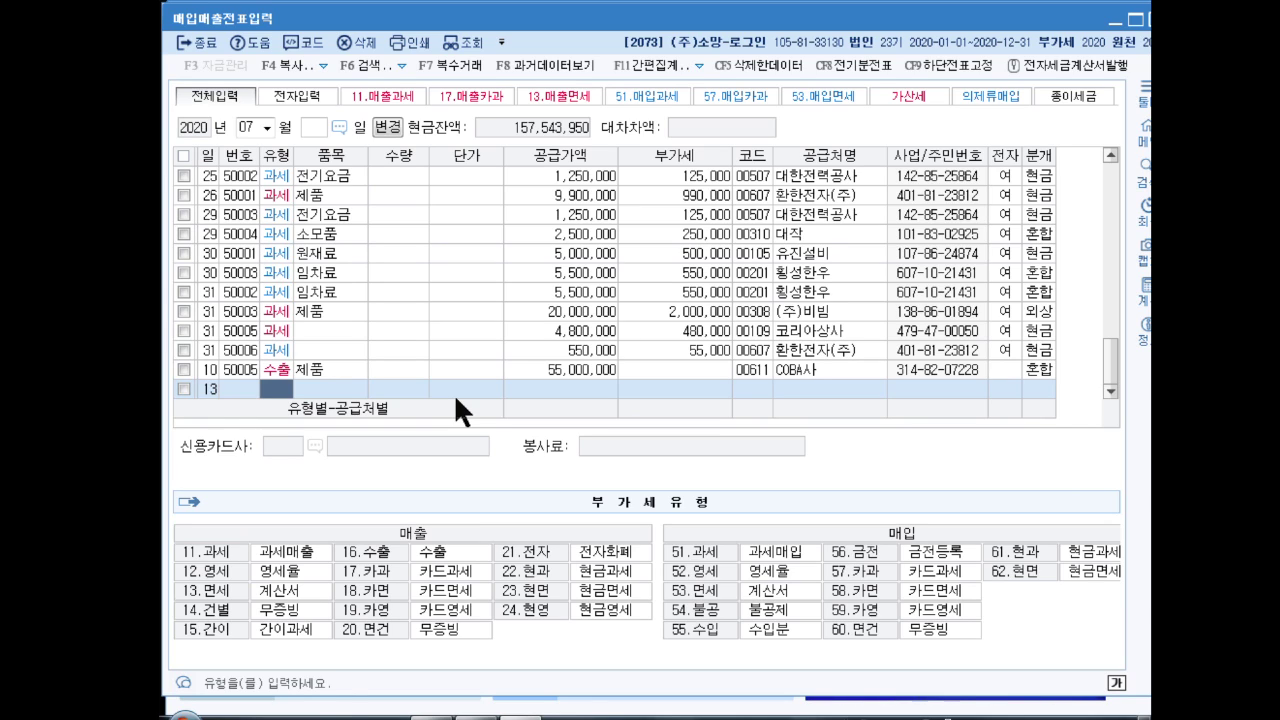
pyautogui.write('11')
pyautogui.press('Return')
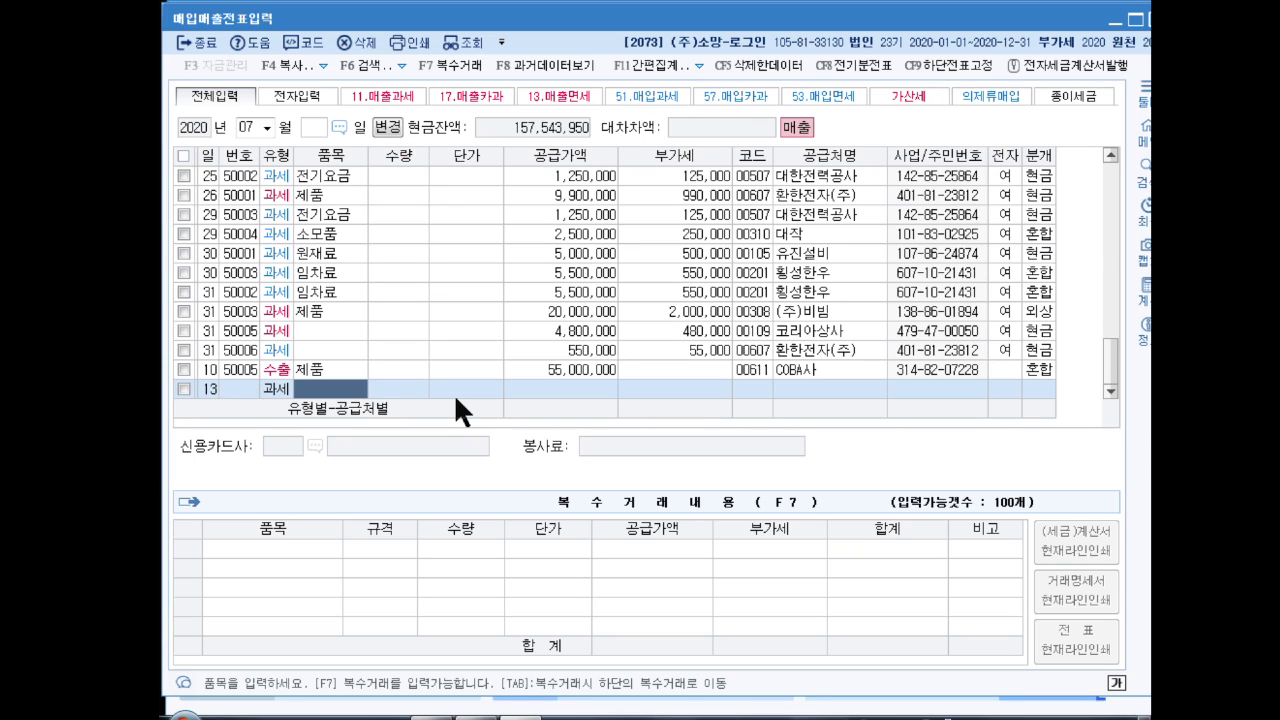
pyautogui.write('전자제품')
pyautogui.press('Return')
pyautogui.press('Return')
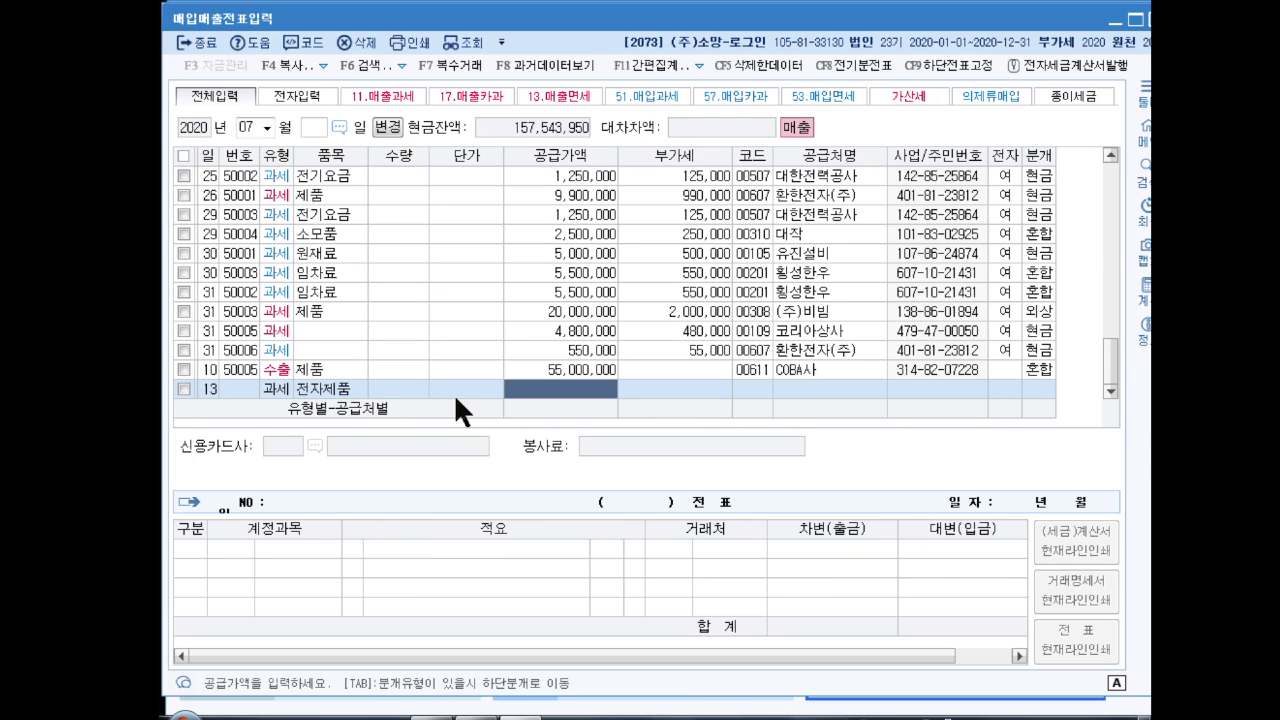
pyautogui.write('10000000')
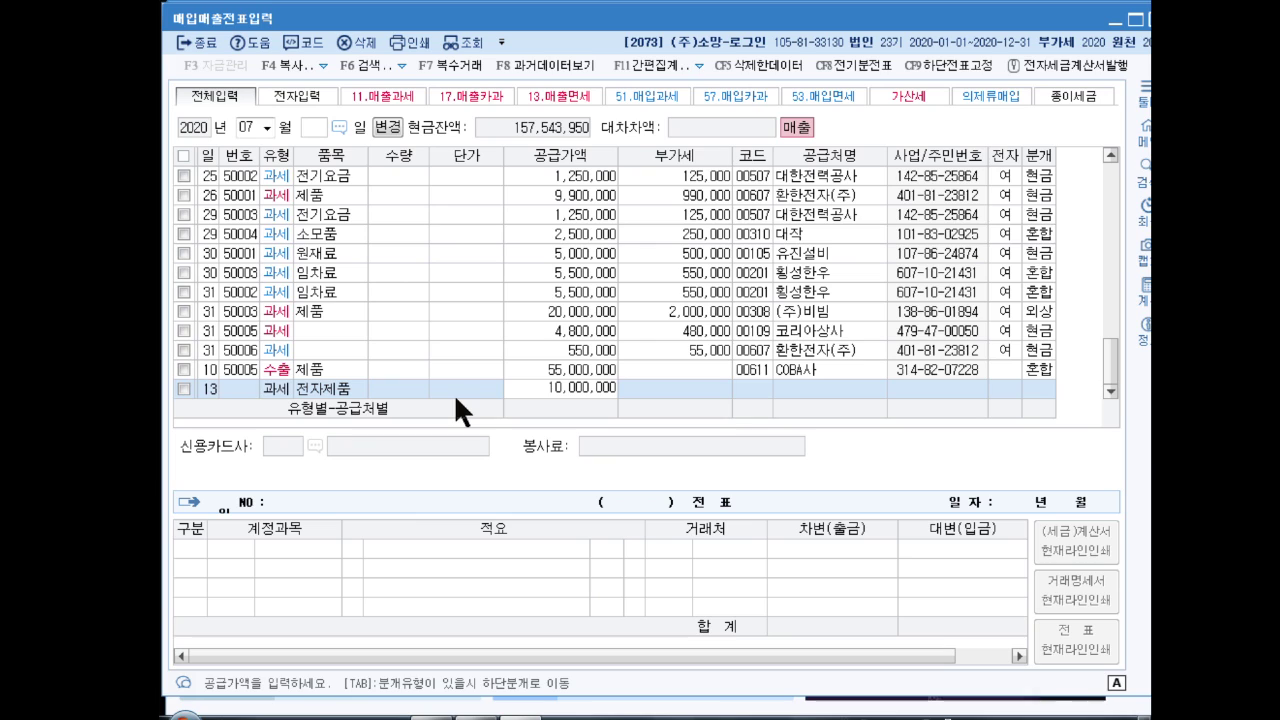
pyautogui.press('Return')
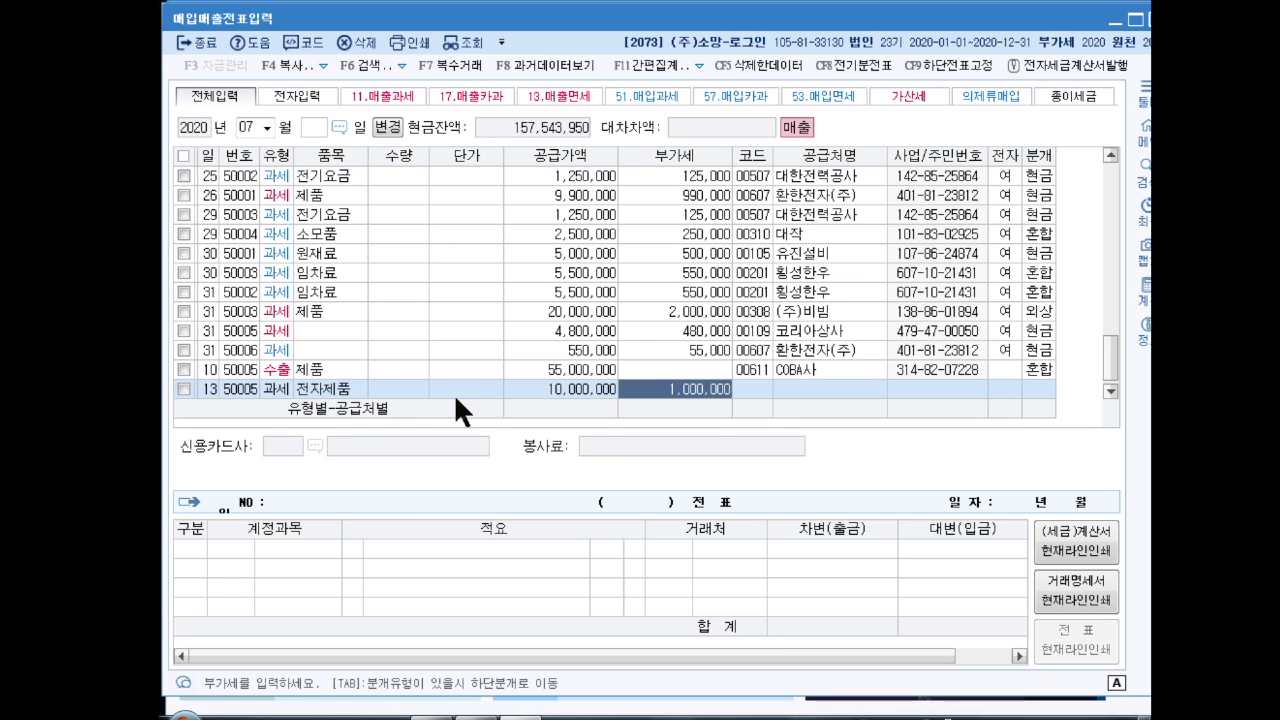
pyautogui.press('Return')
# Step: Look up the individual customer by name and assign them as the July 13 sale's trading partner
pyautogui.write('최공')
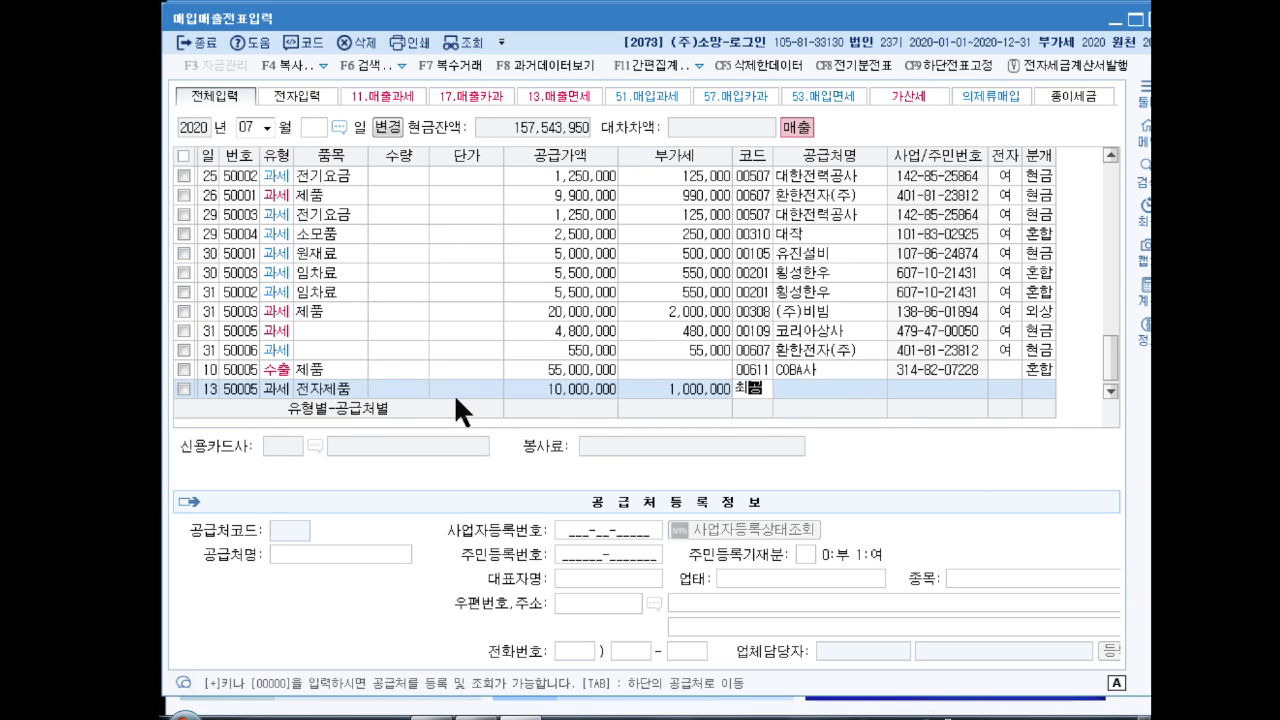
pyautogui.press('Return')
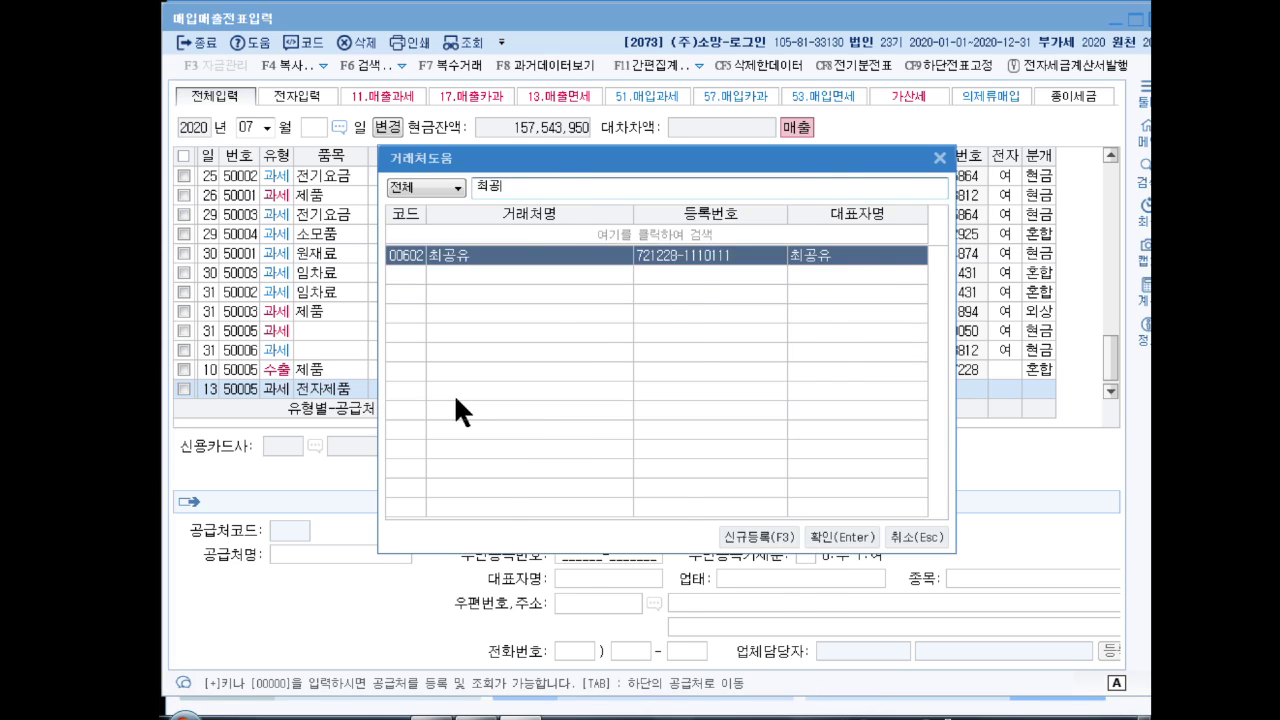
pyautogui.press('Return')
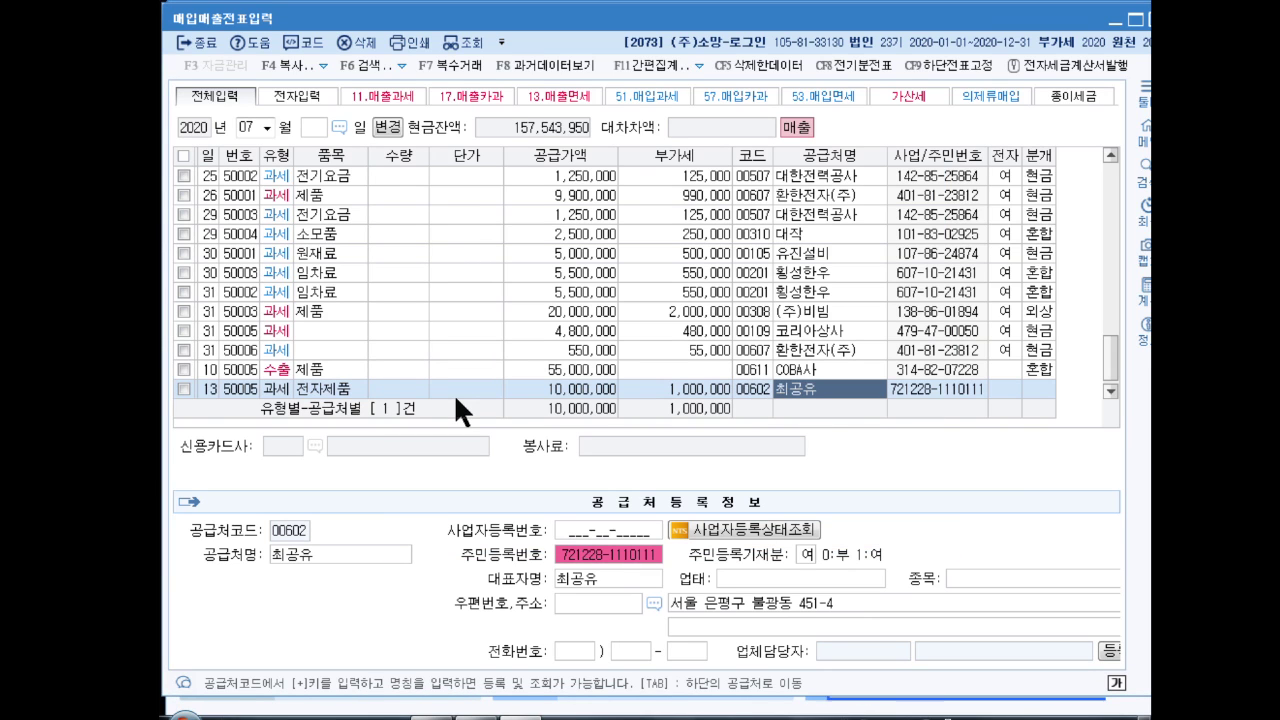
pyautogui.press('Left')
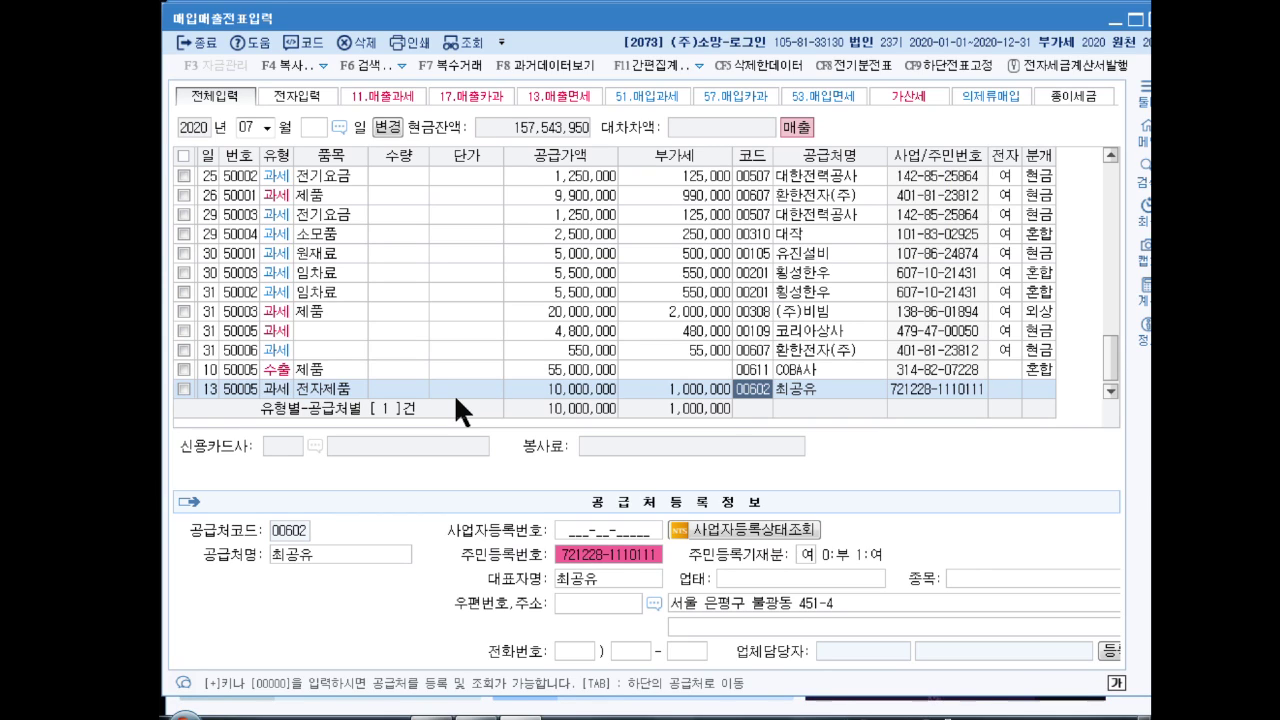
pyautogui.write('도깨')
pyautogui.press('Return')
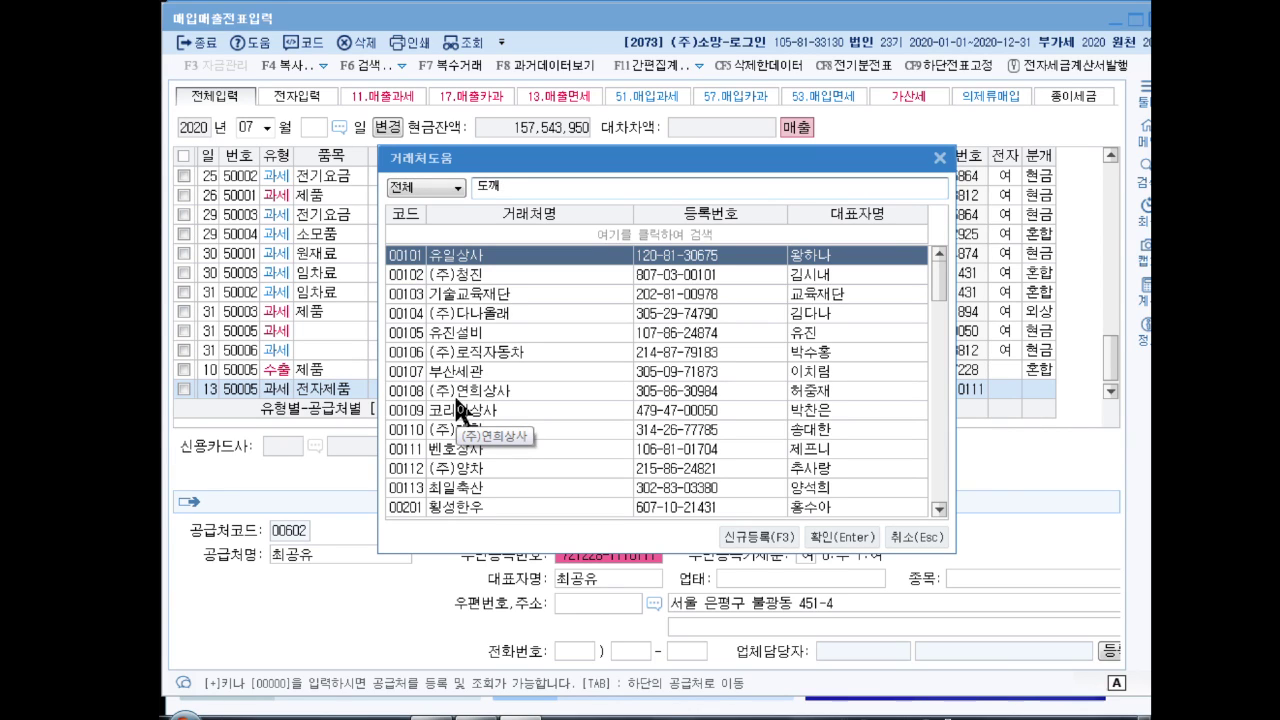
pyautogui.press('Escape')
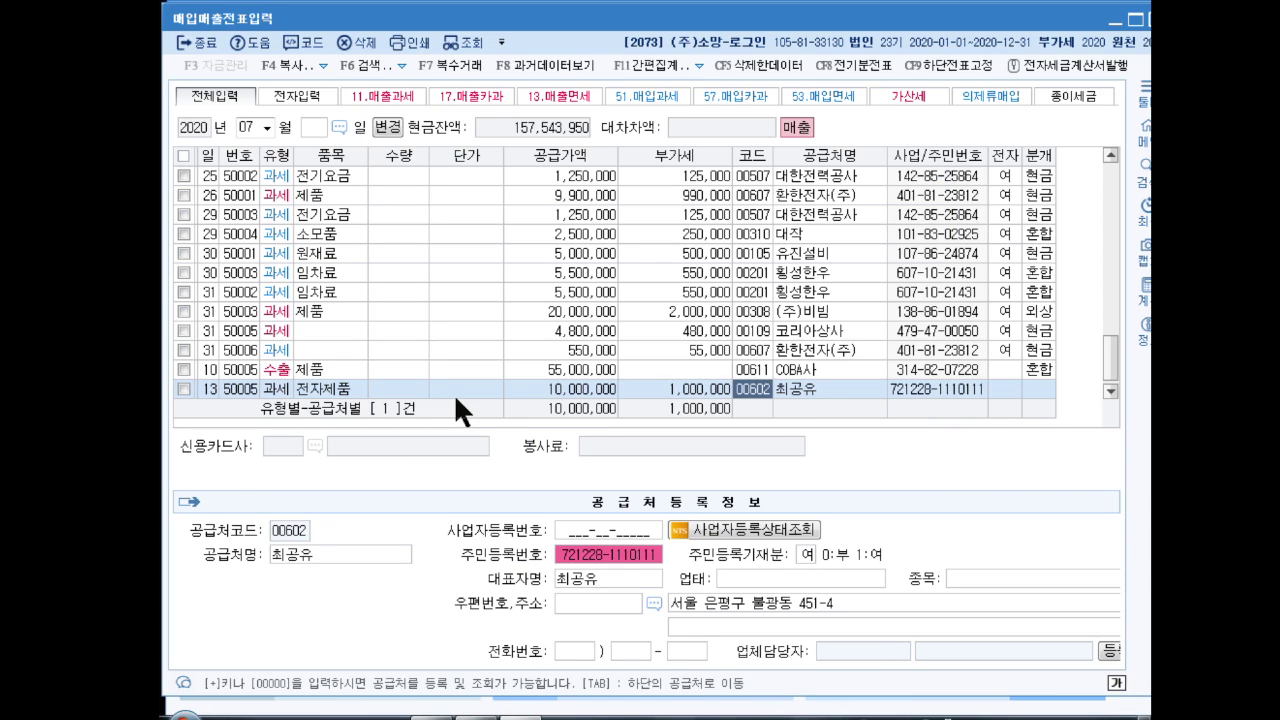
# Step: Mark the July 13 sale as electronic (여), set its journal type to 현금, and accept the default 제품매출 (0404) entry
pyautogui.press('Return')
pyautogui.press('Return')
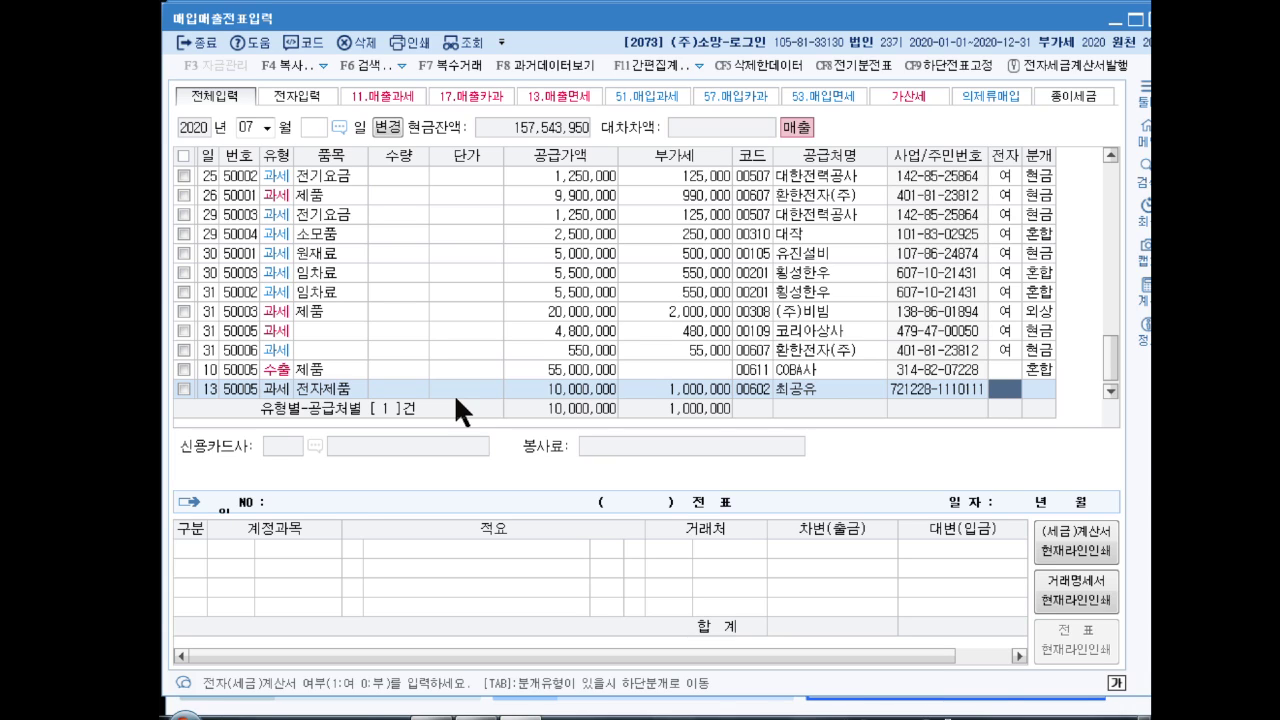
pyautogui.write('1')
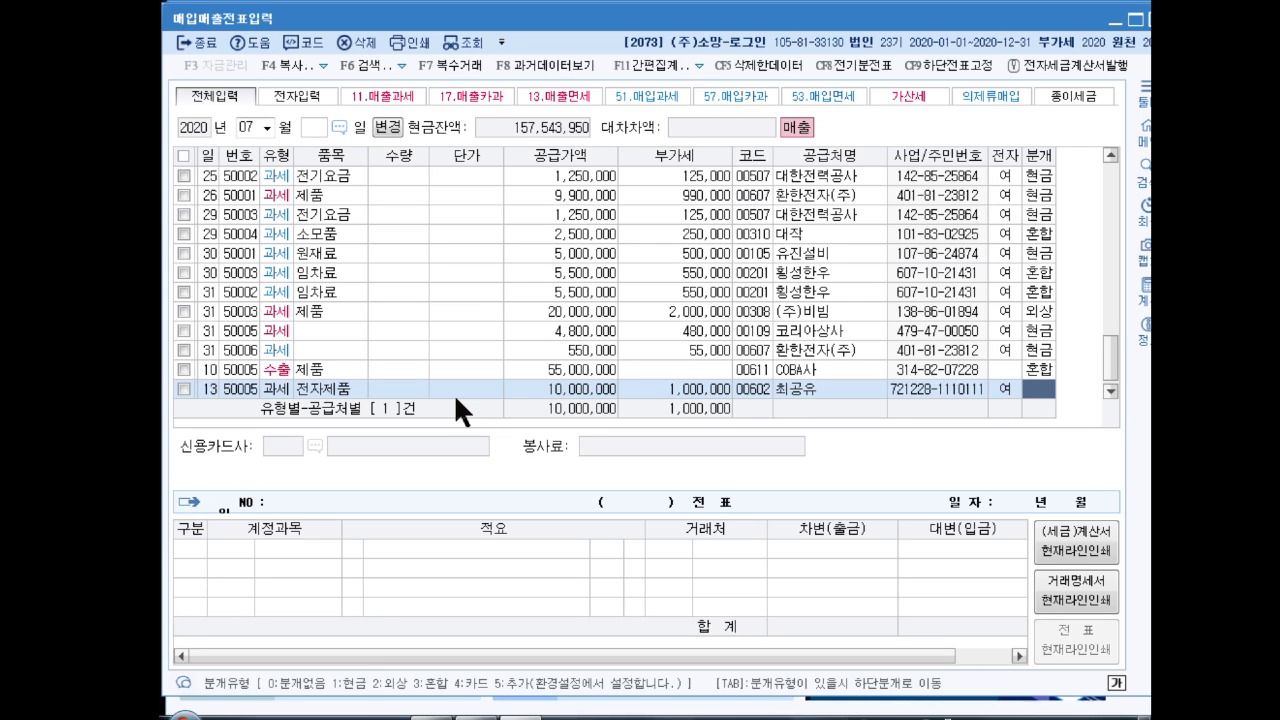
pyautogui.write('1')
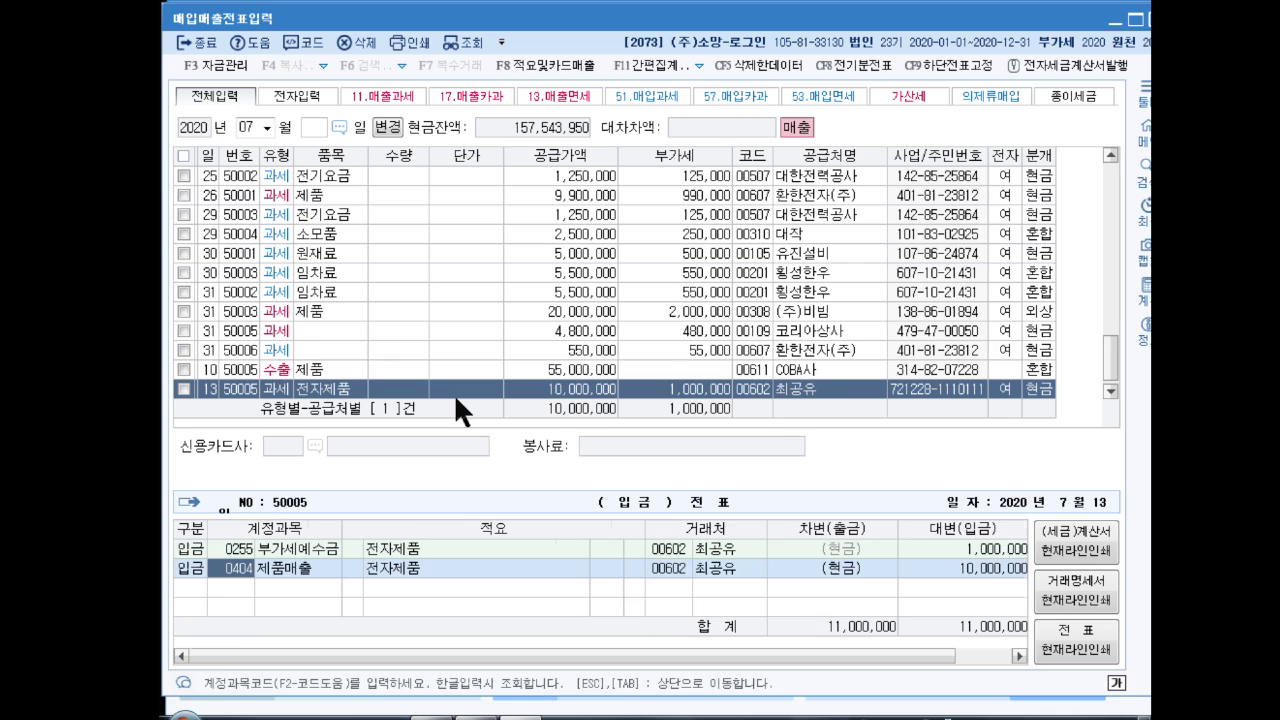
pyautogui.press('Escape')
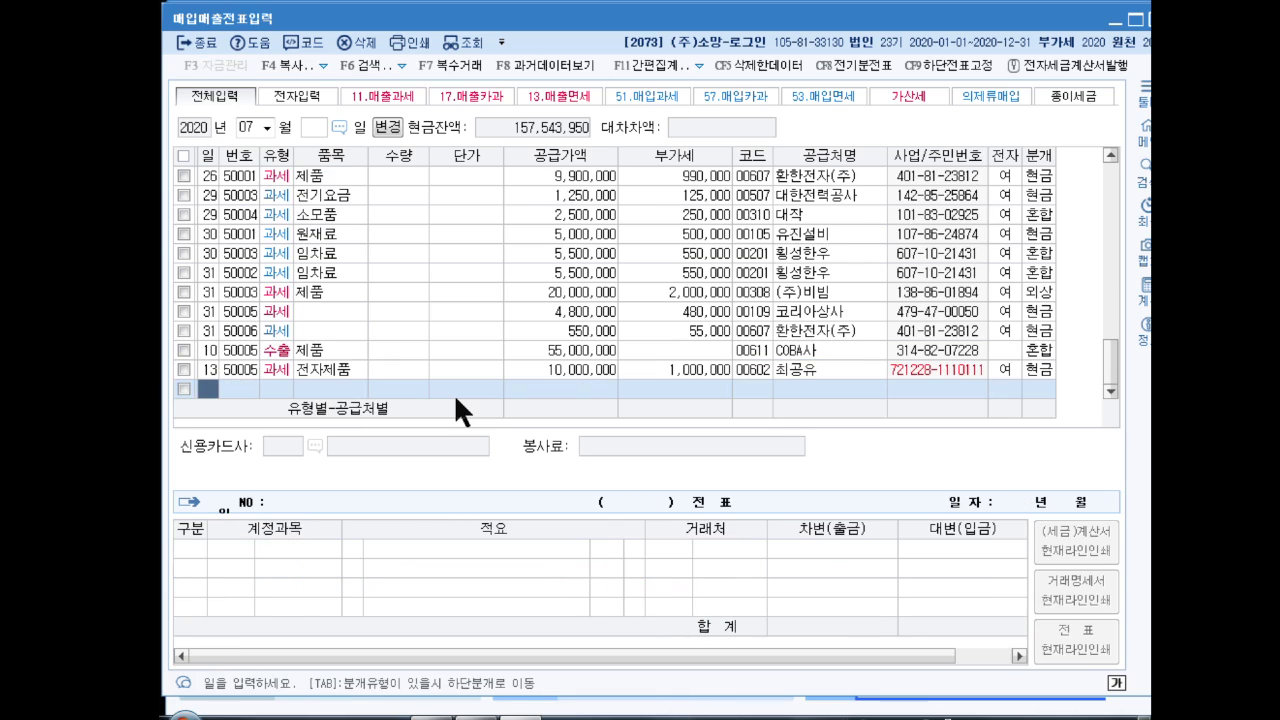
# Step: Change the voucher period to August 2020 and start a row dated the 14th
pyautogui.click(259, 126)
pyautogui.write('08')
pyautogui.press('Return')
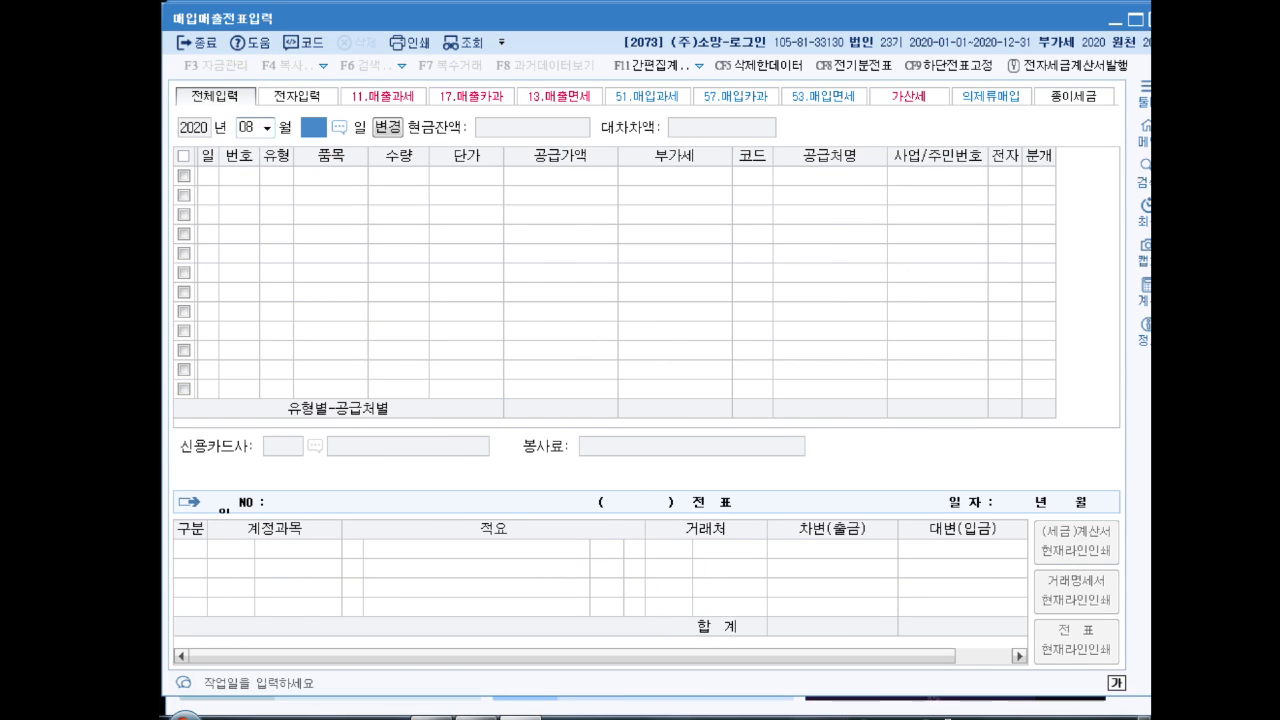
pyautogui.write('14')
pyautogui.press('Return')
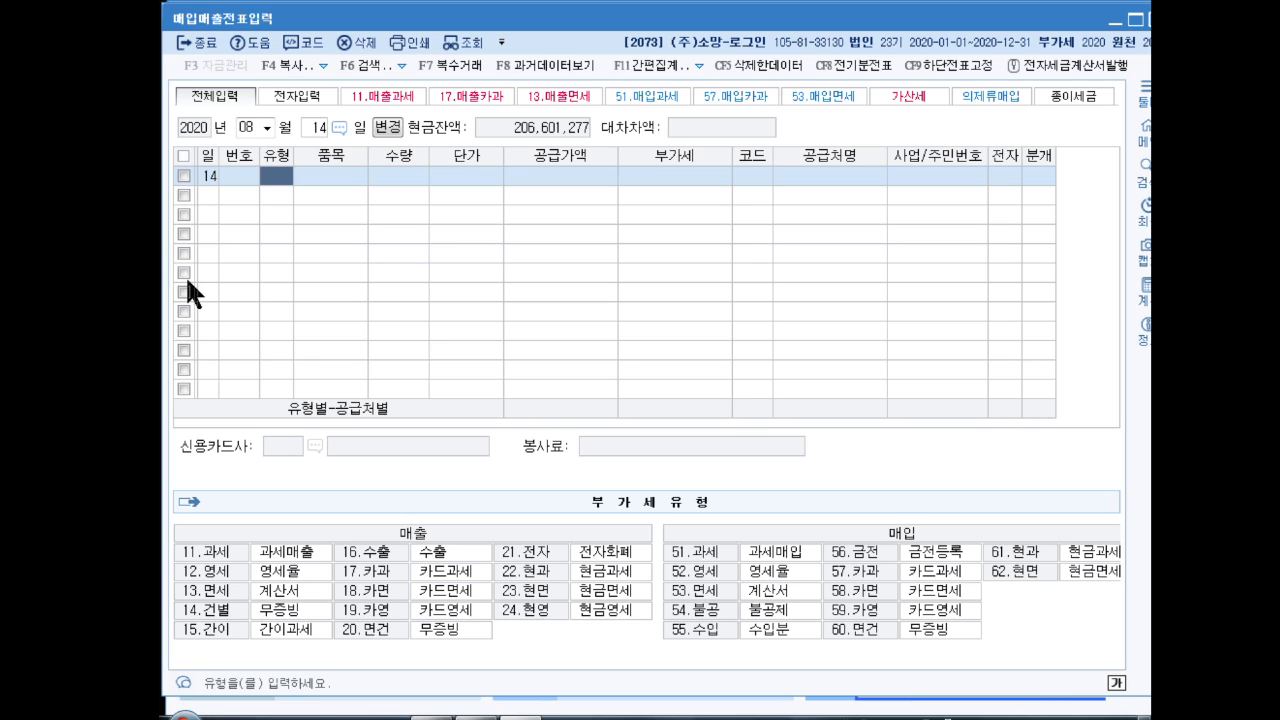
# Step: Make the August 14 row a type 57 카과 purchase of 경유, entering the VAT-inclusive amount of 165,000
pyautogui.write('57')
pyautogui.press('Return')
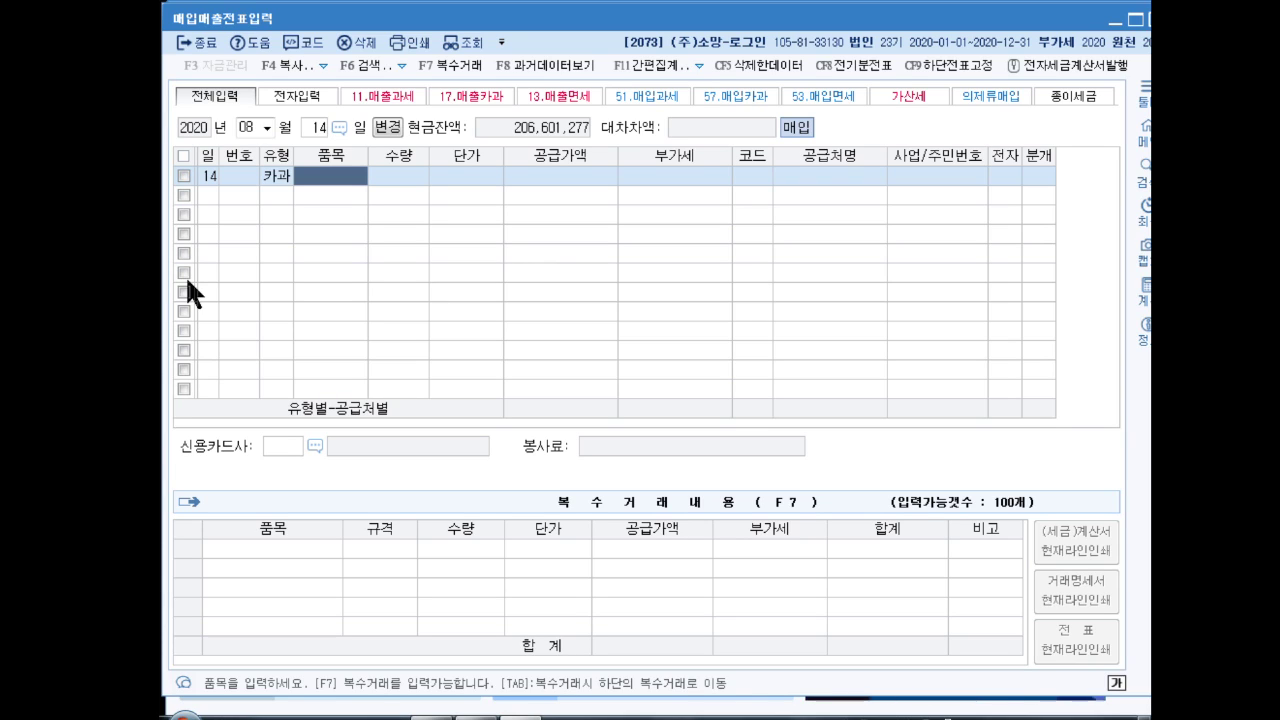
pyautogui.write('경유')
pyautogui.press('Return')
pyautogui.press('Return')
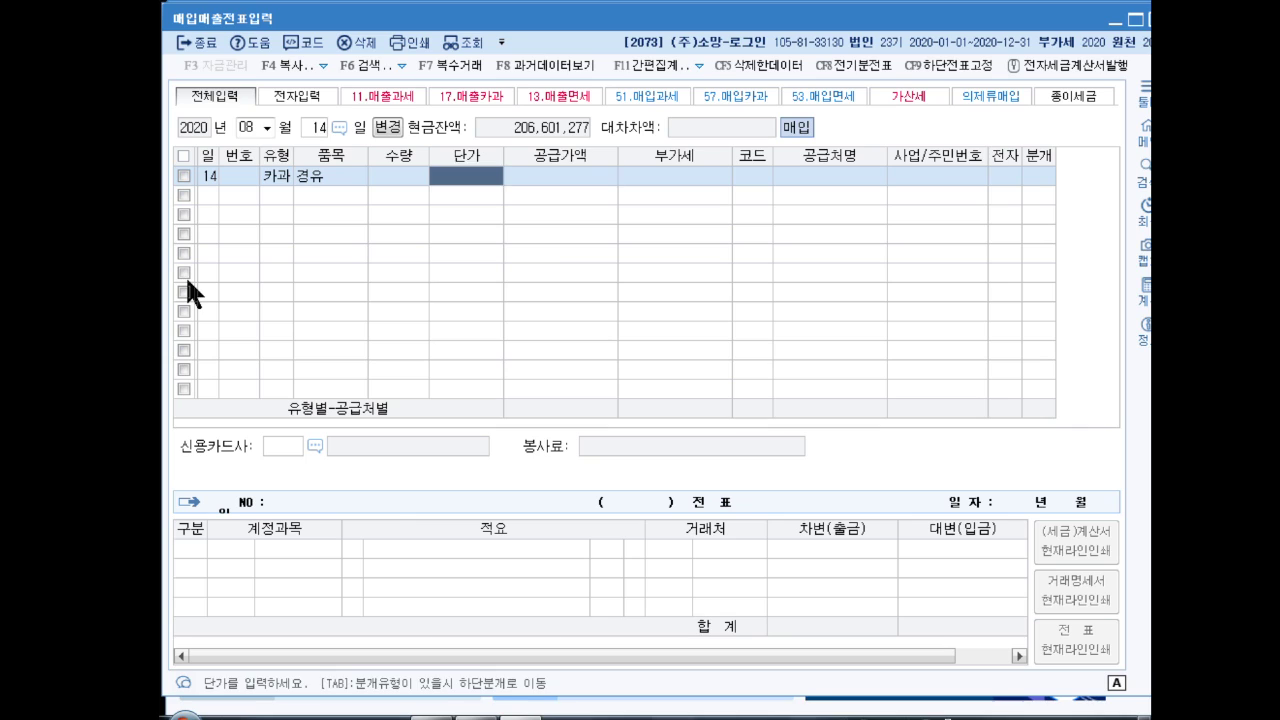
pyautogui.press('Return')
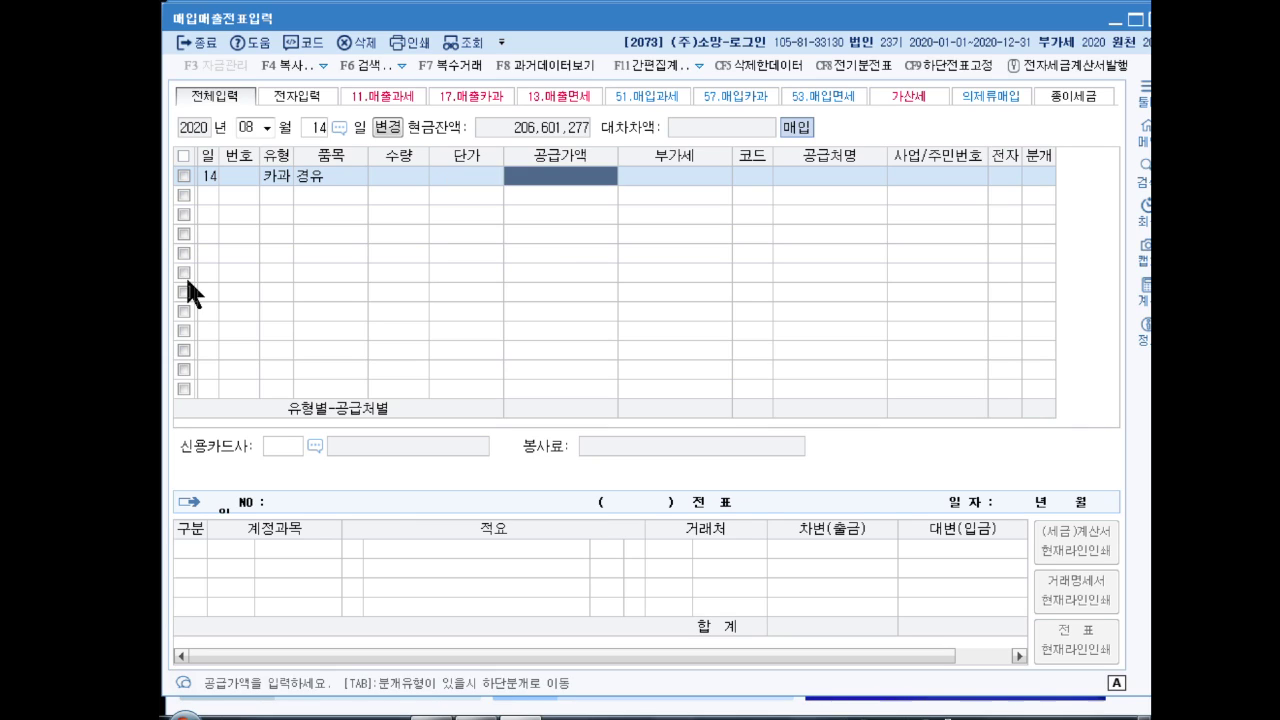
pyautogui.write('1650000')
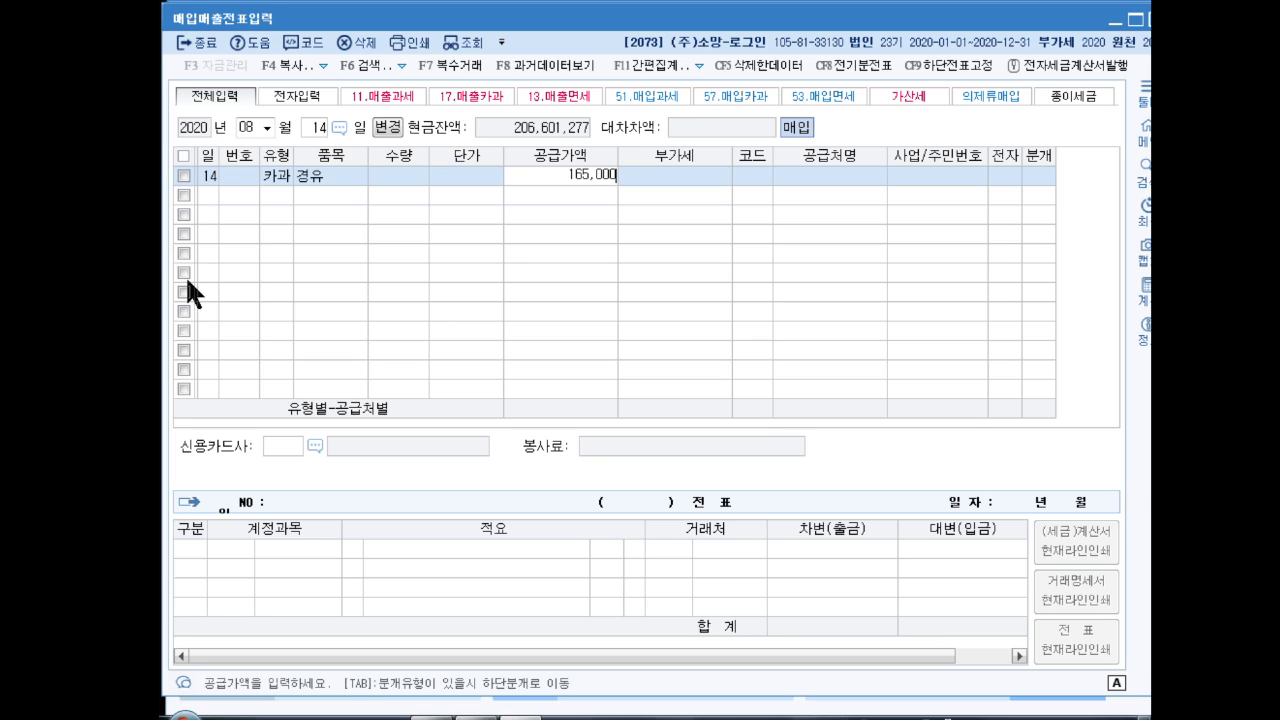
pyautogui.press('Return')
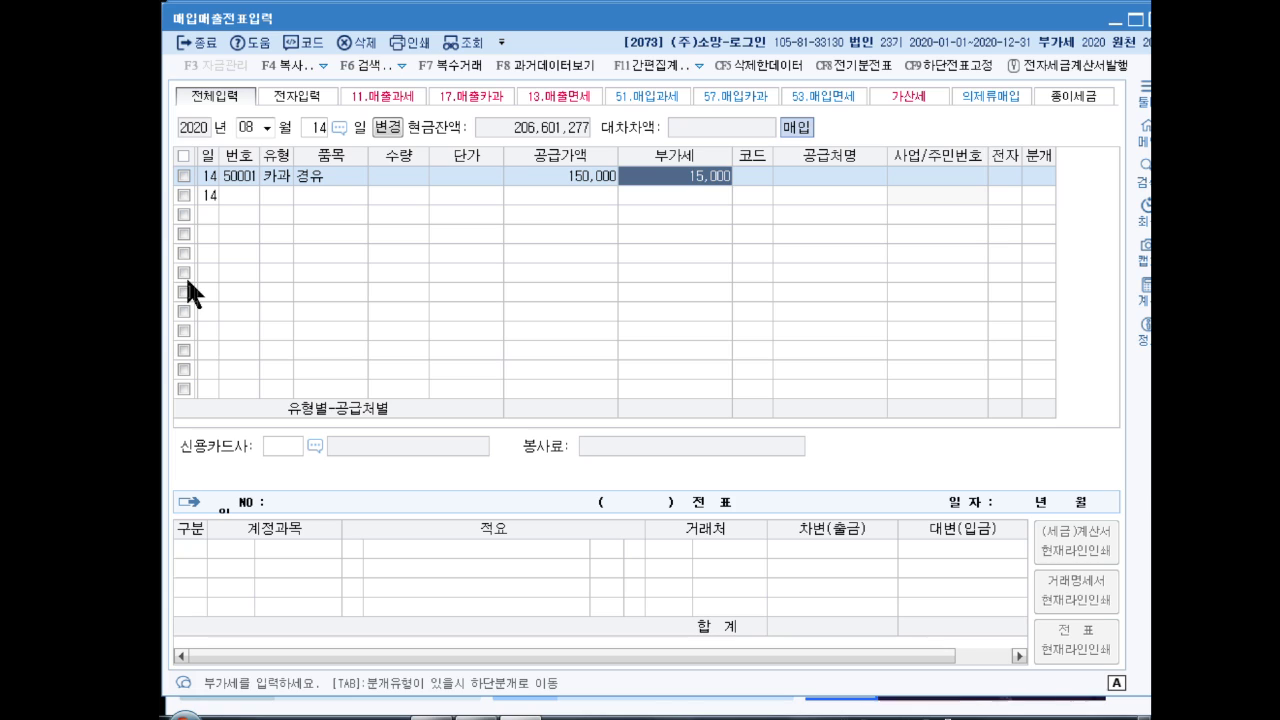
pyautogui.press('Return')
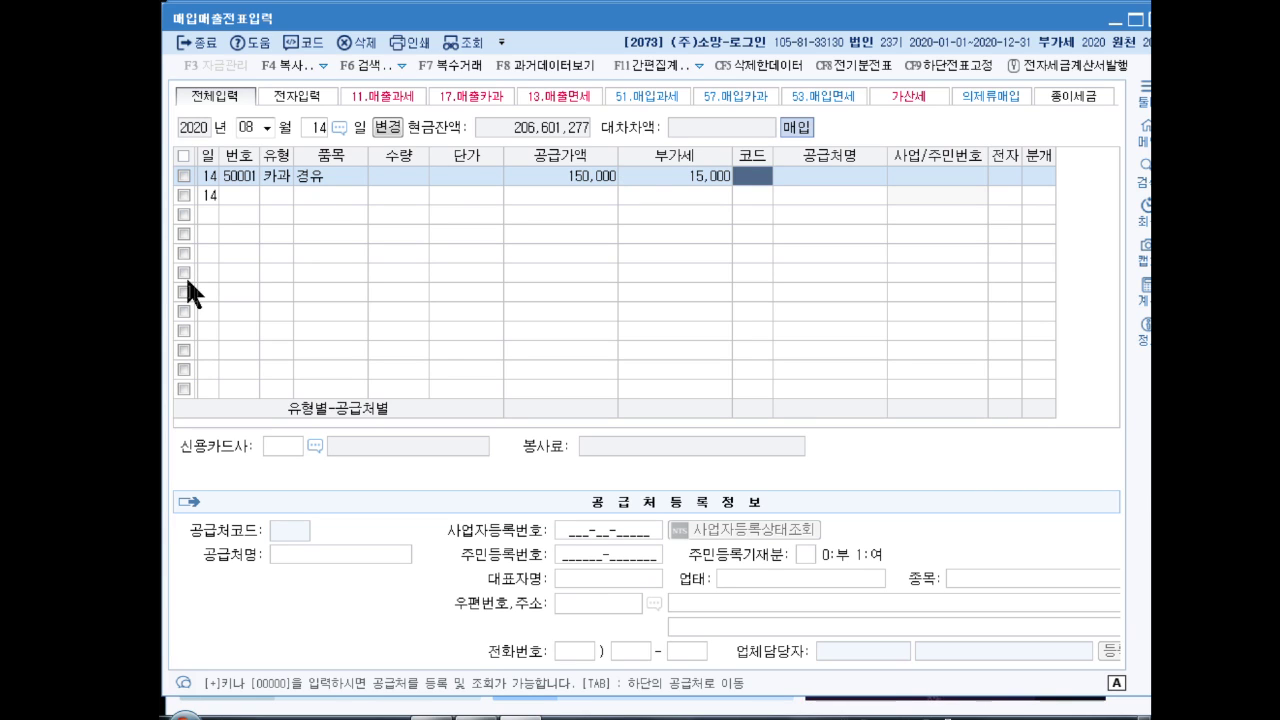
# Step: Assign 더케이주유소 as the August 14 purchase's supplier and 롯데카드 (99603) as its credit card company
pyautogui.write('더케이')
pyautogui.press('Return')
pyautogui.press('Return')
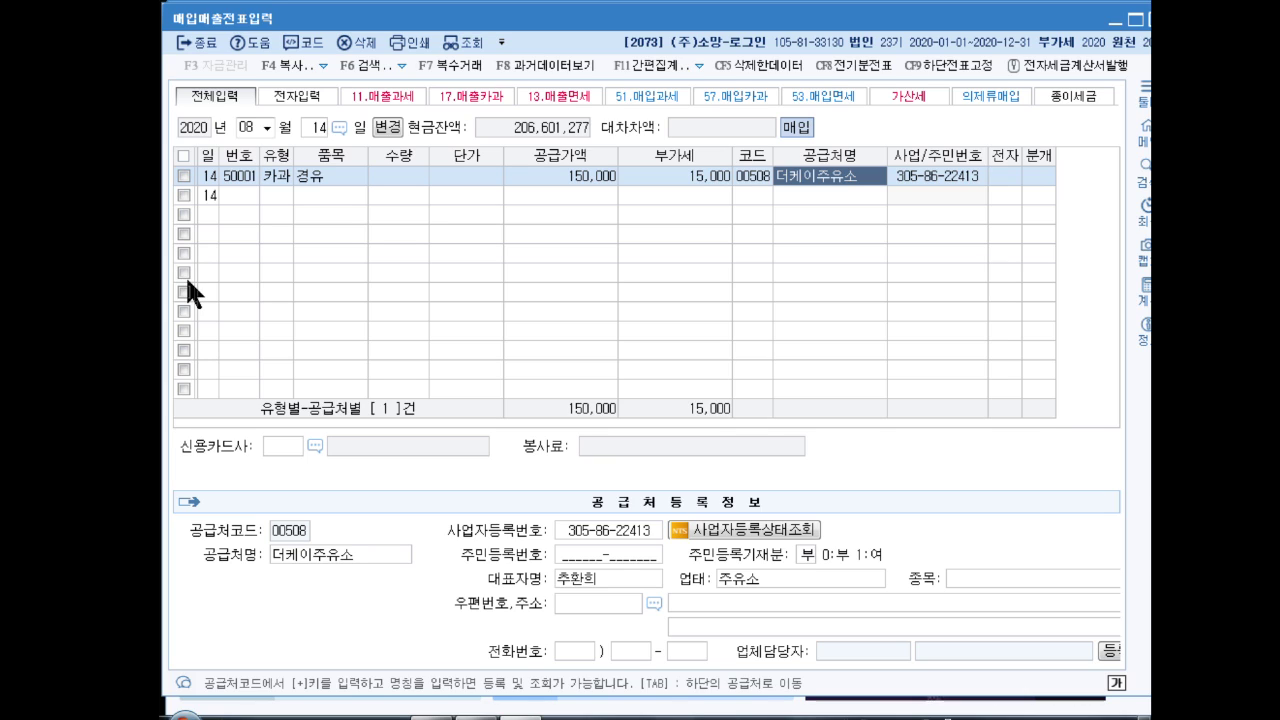
pyautogui.press('Return')
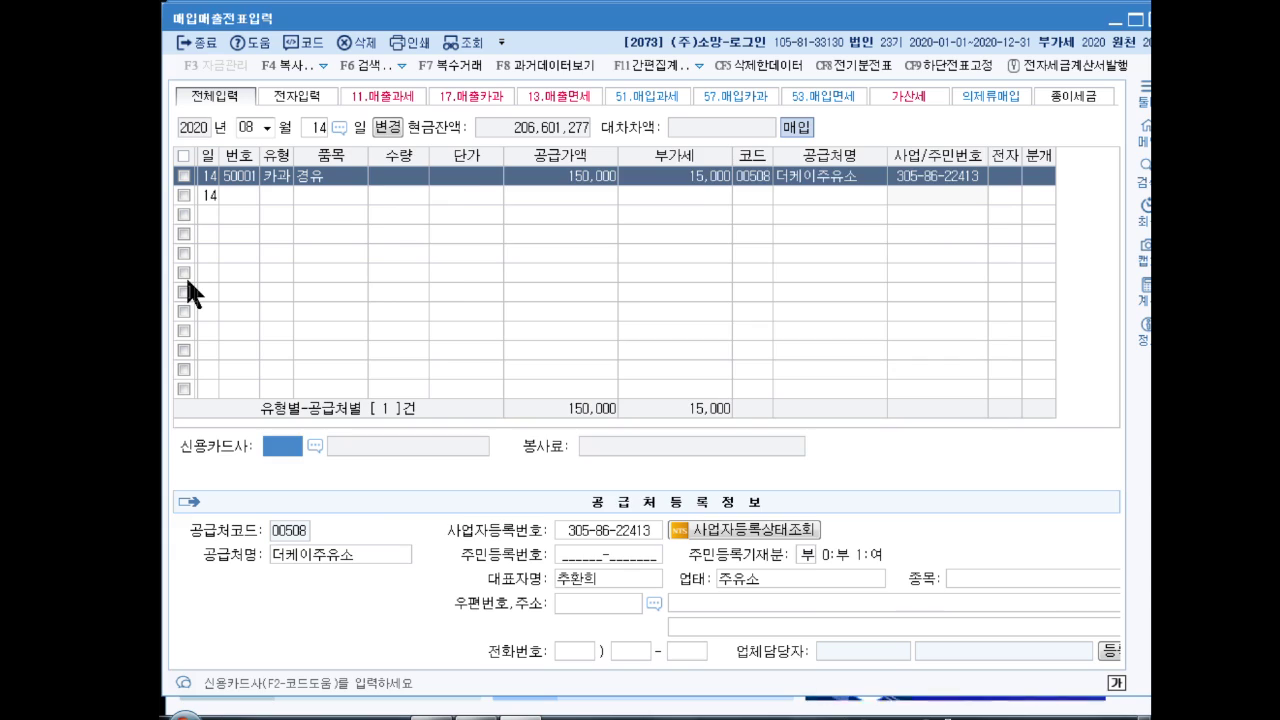
pyautogui.press('F2')
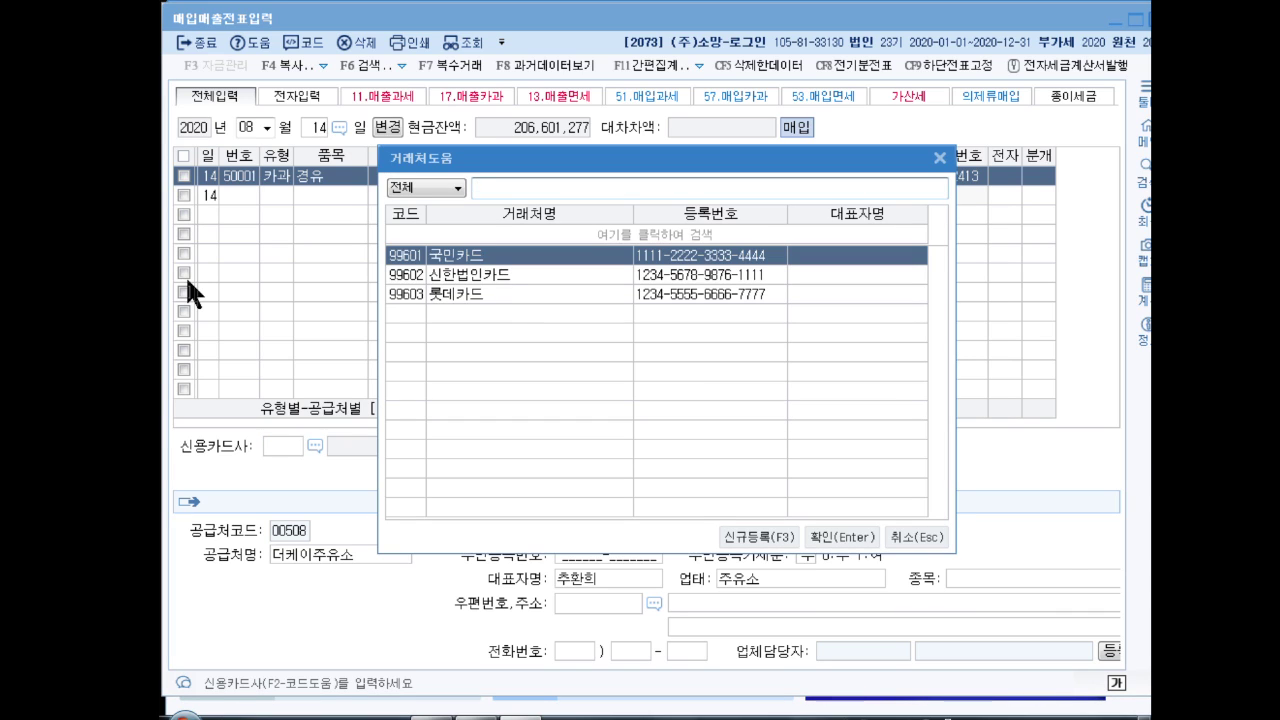
pyautogui.press('Down')
pyautogui.press('Down')
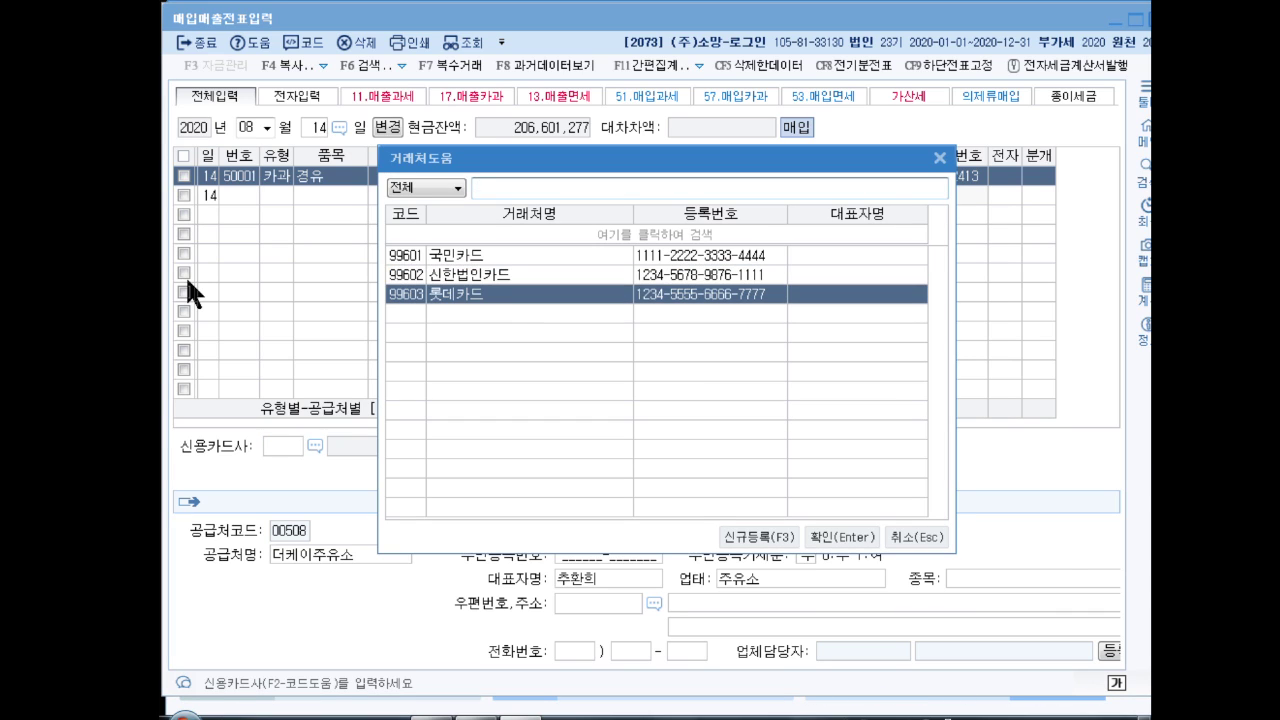
pyautogui.press('Return')
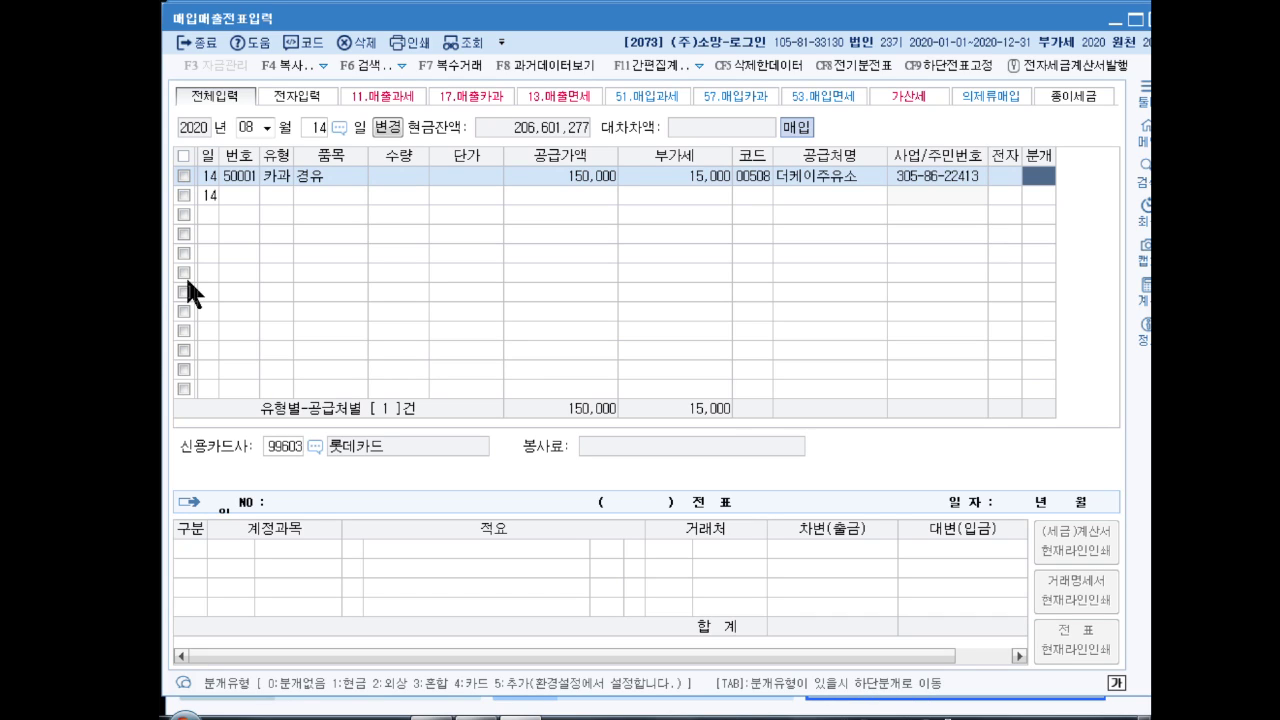
# Step: Set the August 14 purchase's journal type to 카드 and change its 원재료 debit account to 차량유지비 (0522, 제조원가)
pyautogui.press('4')
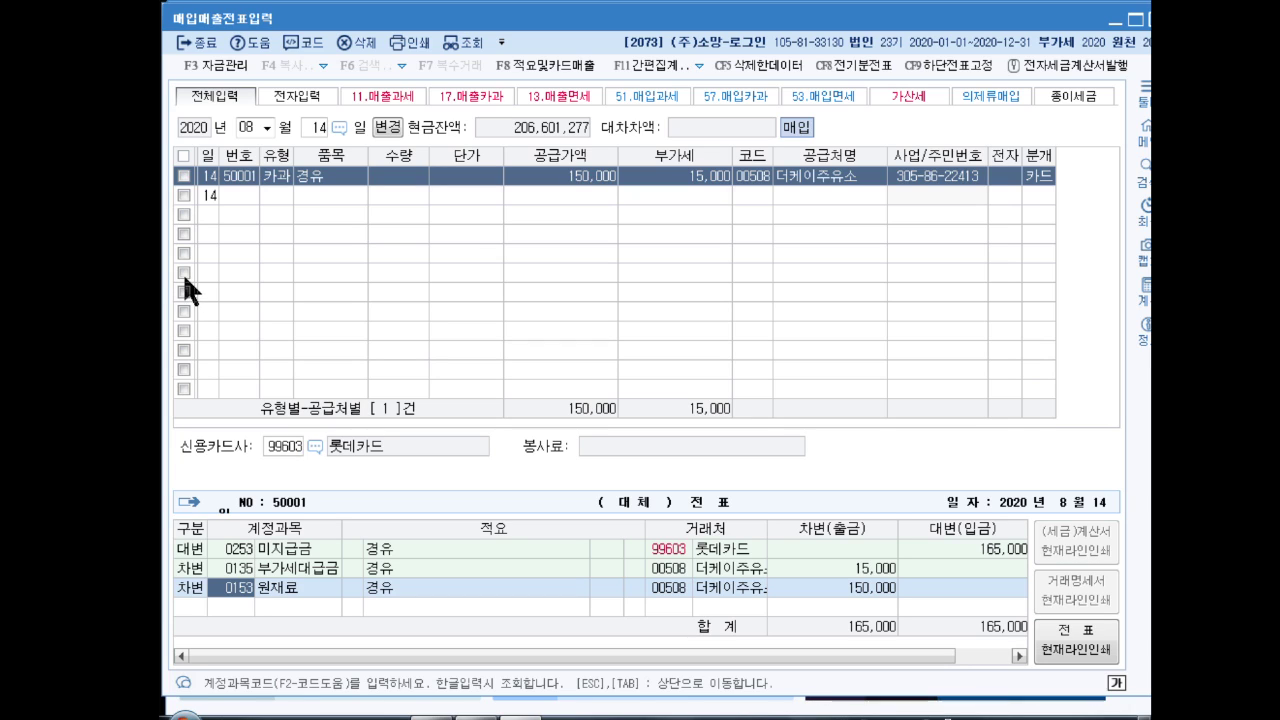
pyautogui.moveTo(497, 558); pyautogui.dragTo(824, 563)
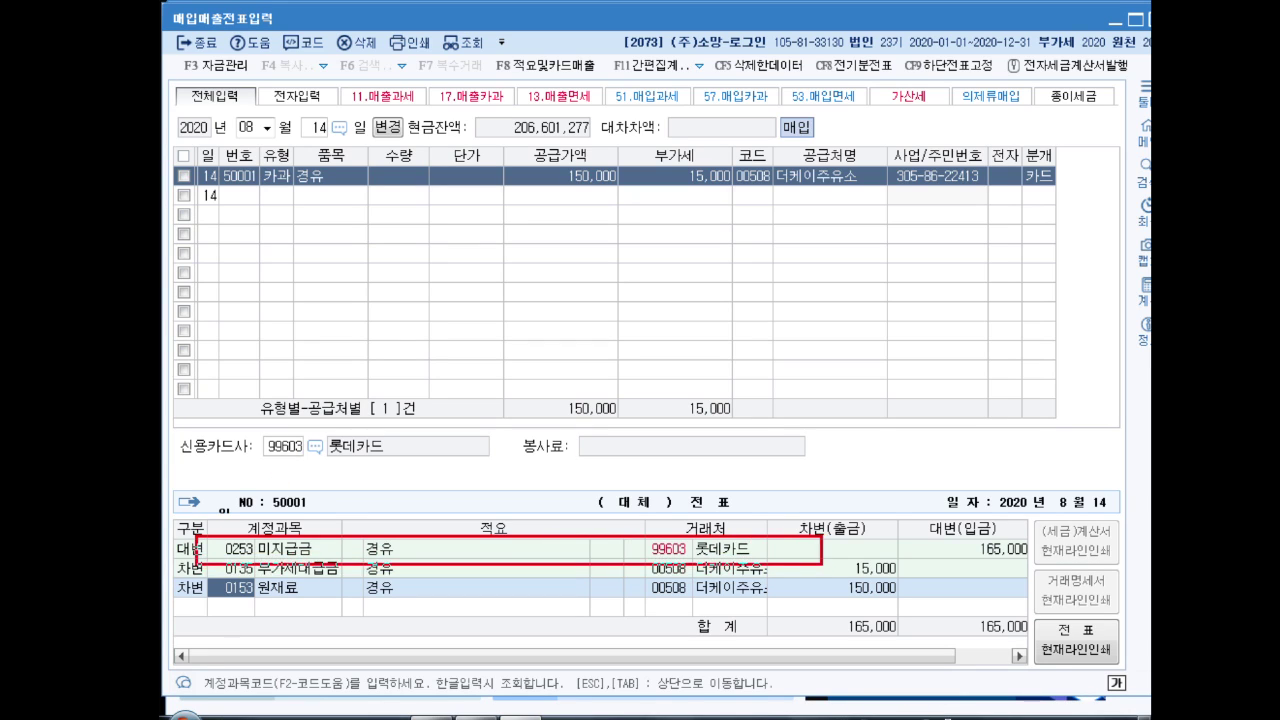
pyautogui.rightClick(826, 565)
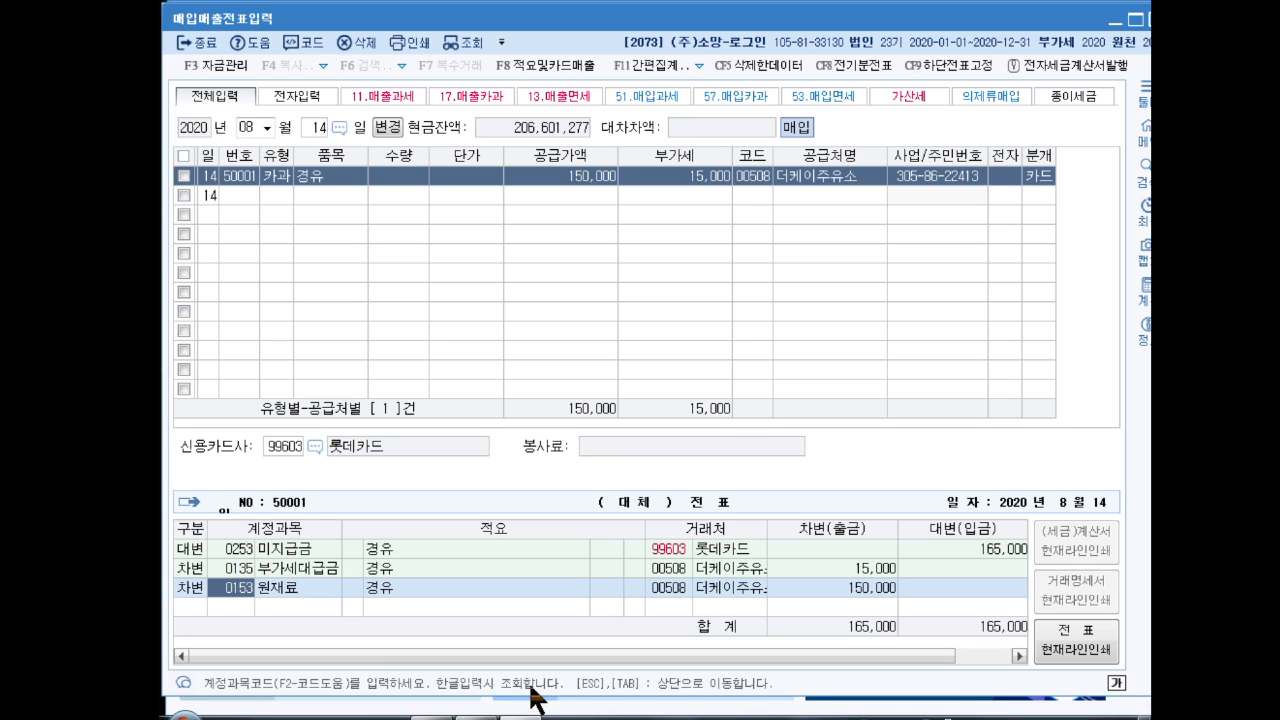
pyautogui.write('차량유')
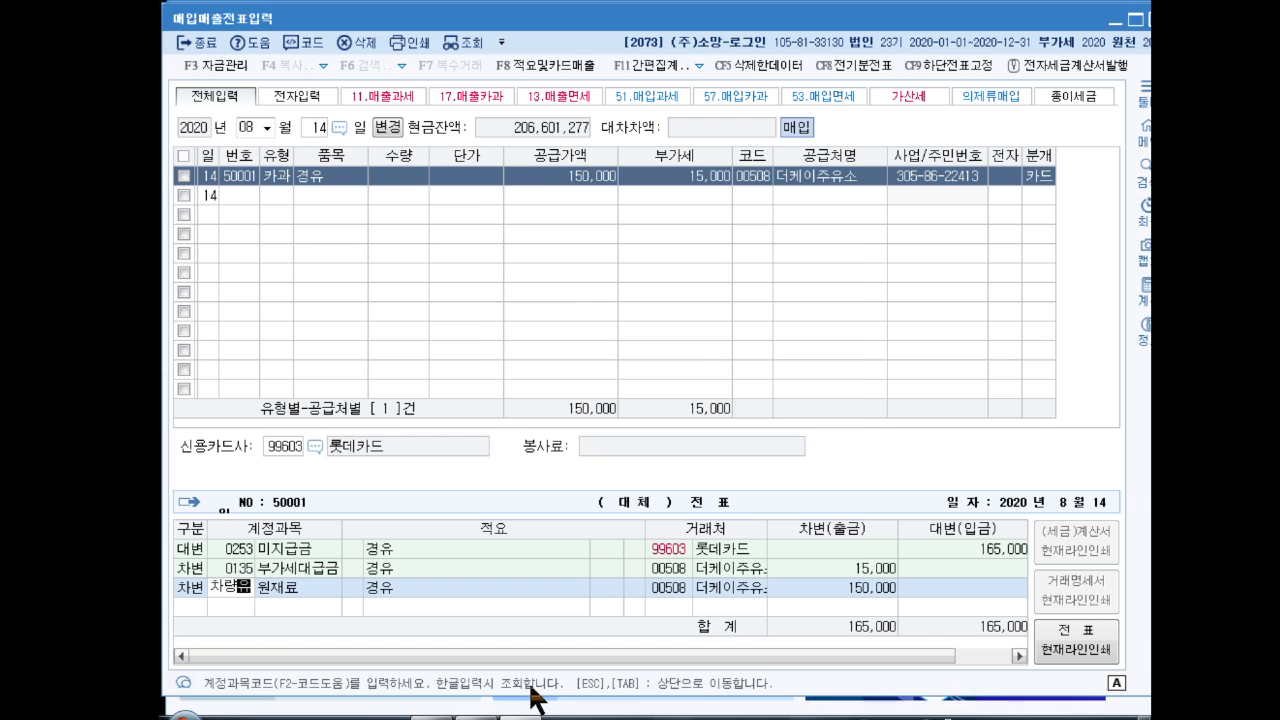
pyautogui.press('Return')
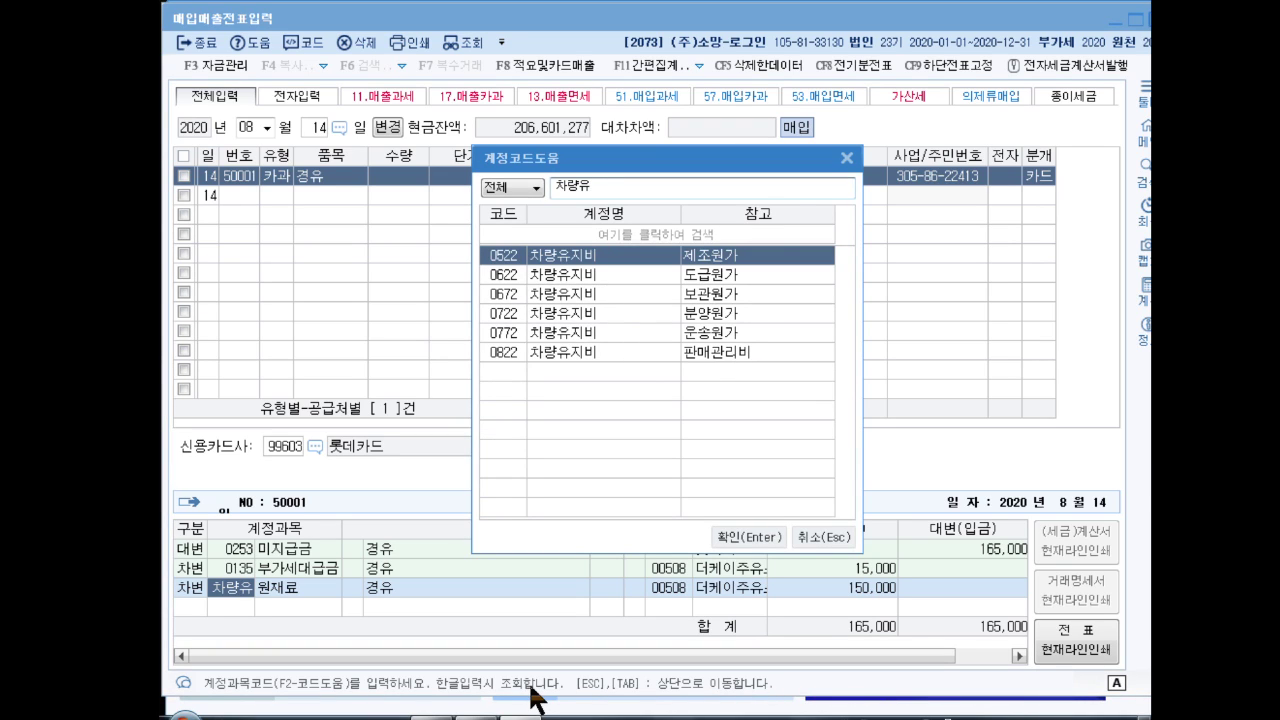
pyautogui.write('ㅈ')
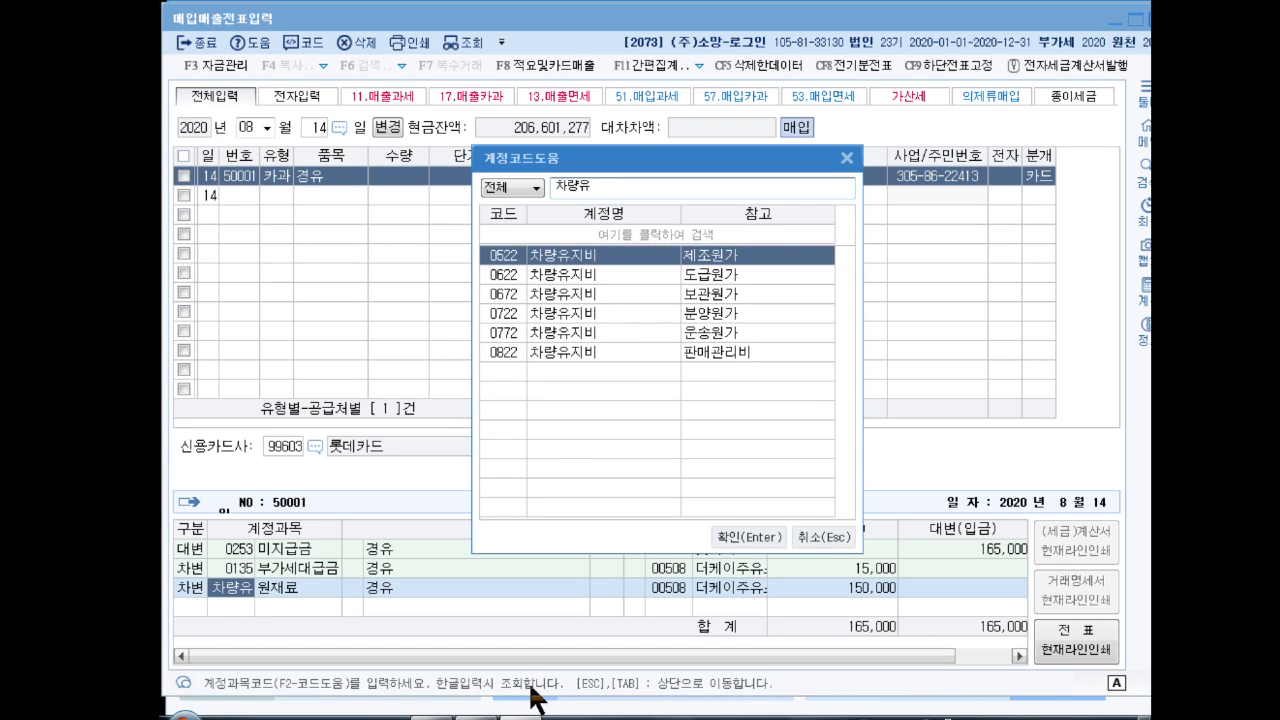
pyautogui.press('Return')
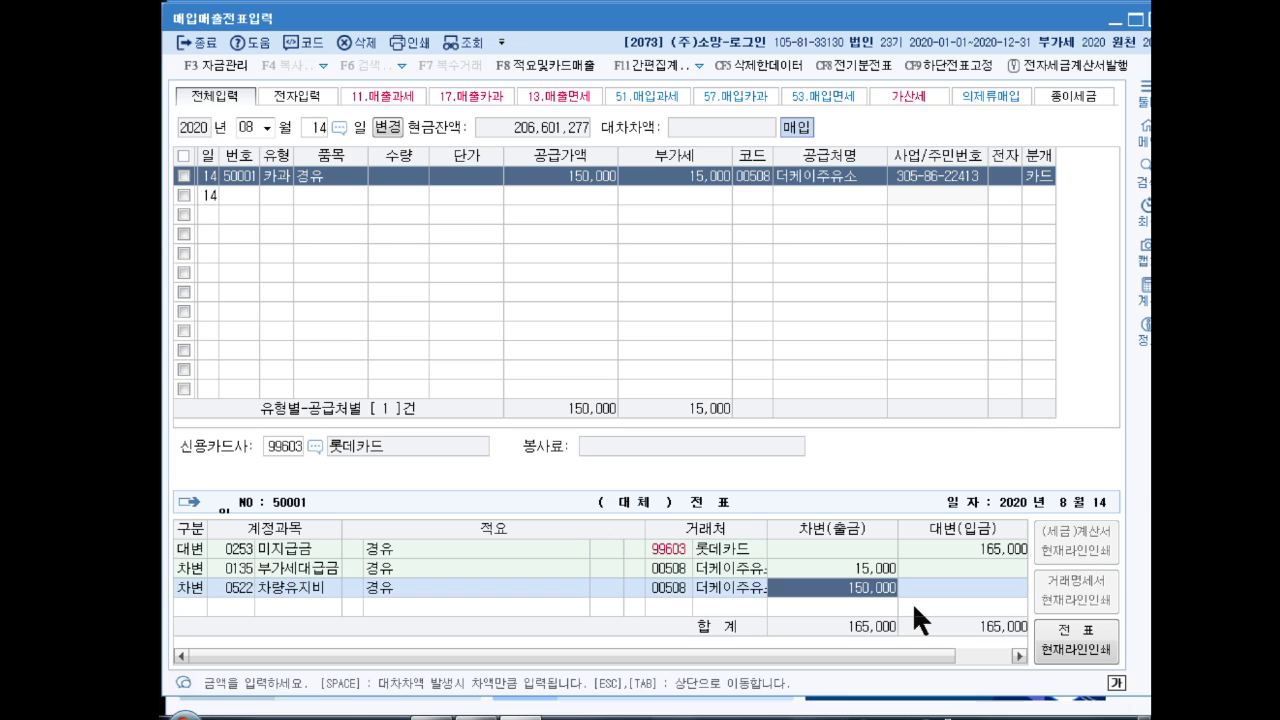
pyautogui.press('Return')
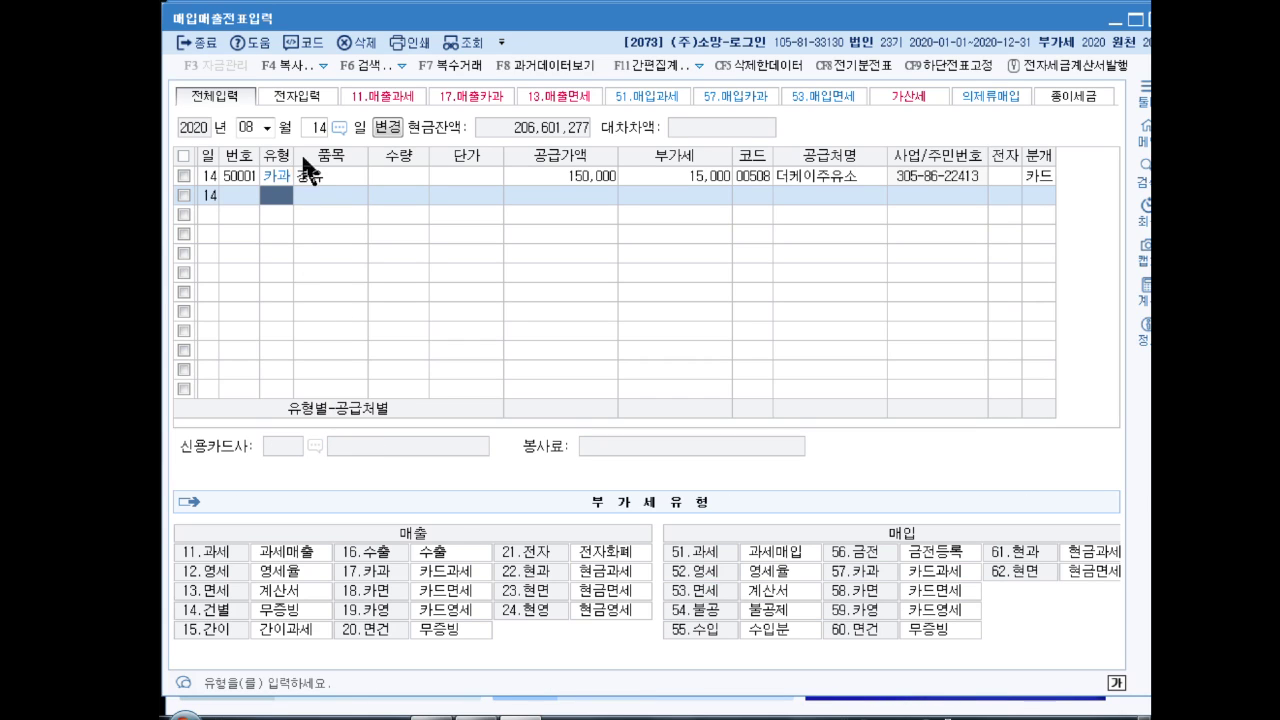
# Step: Change the voucher day to August 30 and make the new row a type 14 건별 sale
pyautogui.click(311, 124)
pyautogui.write('30')
pyautogui.press('Return')
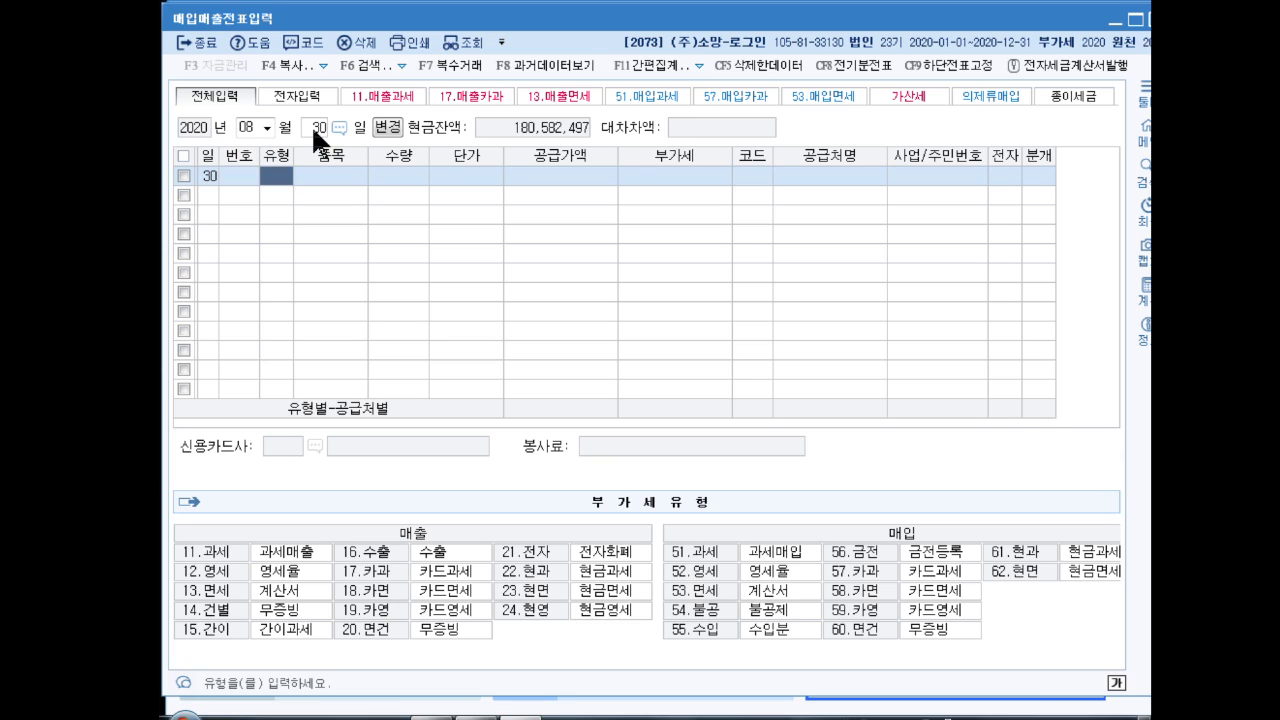
pyautogui.write('14')
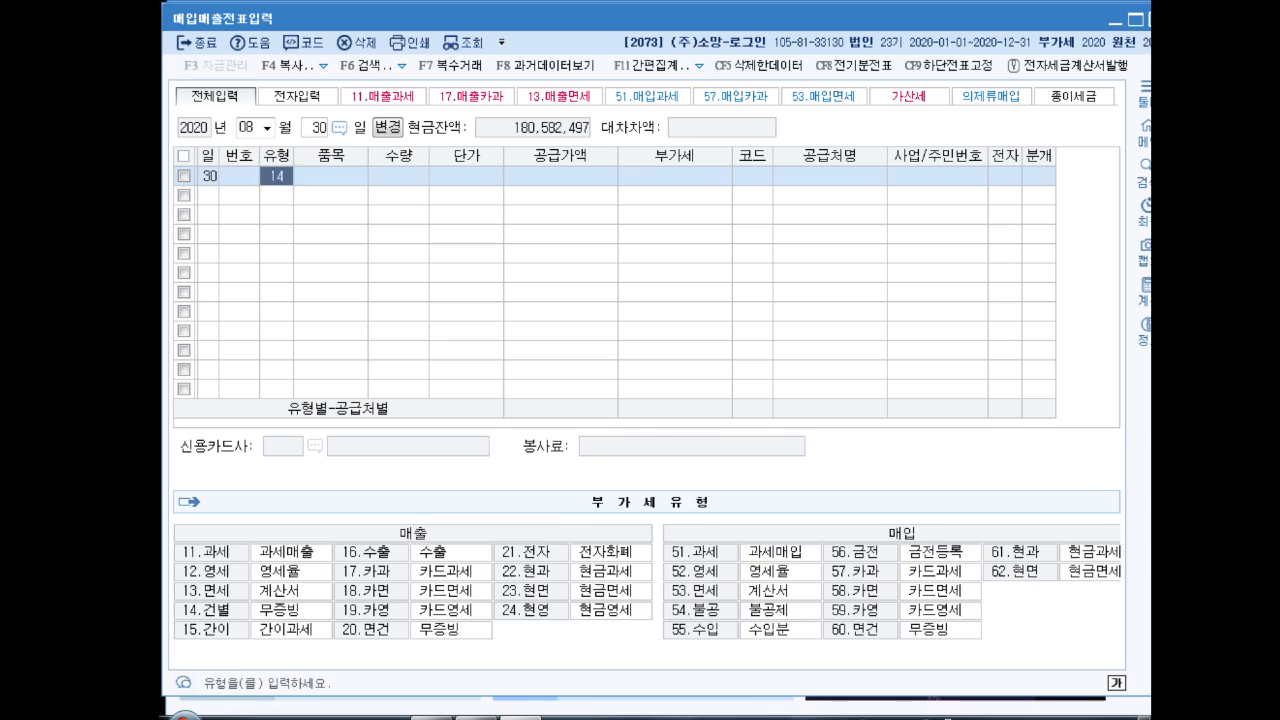
pyautogui.press('Return')
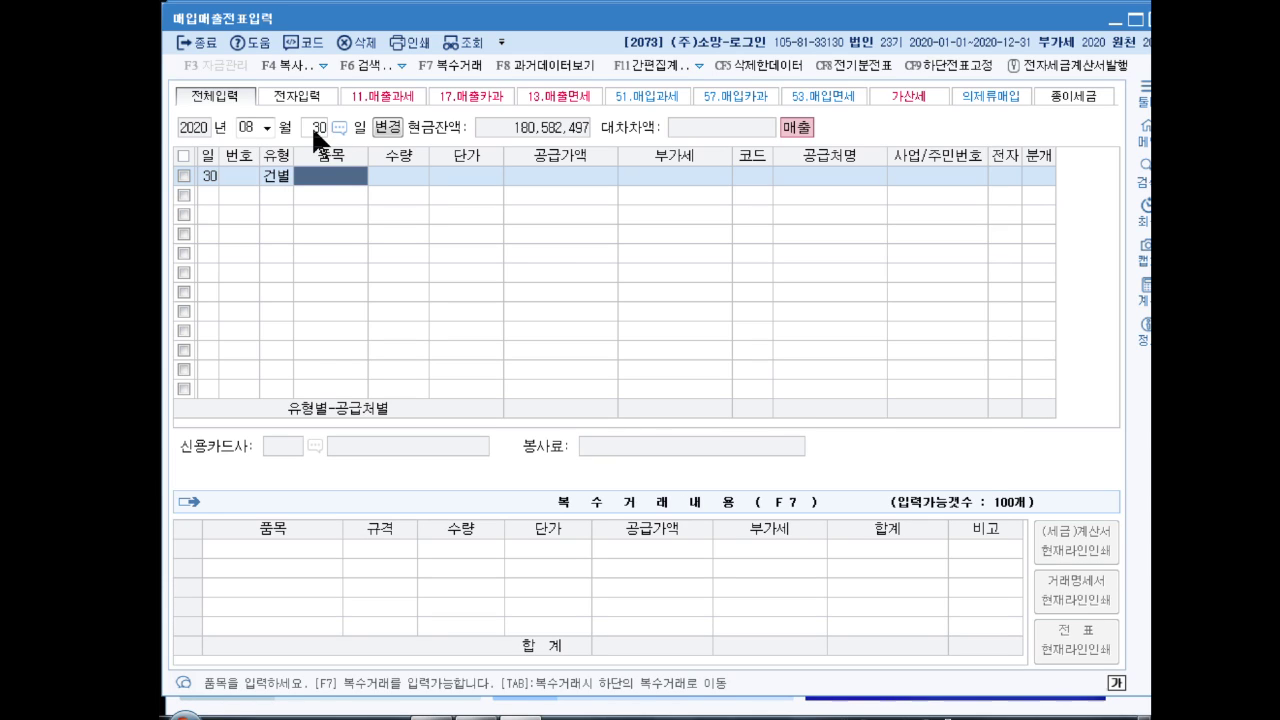
# Step: Enter 제품 as the August 30 sale's item, with a VAT-inclusive amount of 330,000 and no quantity or unit price
pyautogui.write('제품')
pyautogui.press('Return')
pyautogui.press('Return')
pyautogui.press('Return')
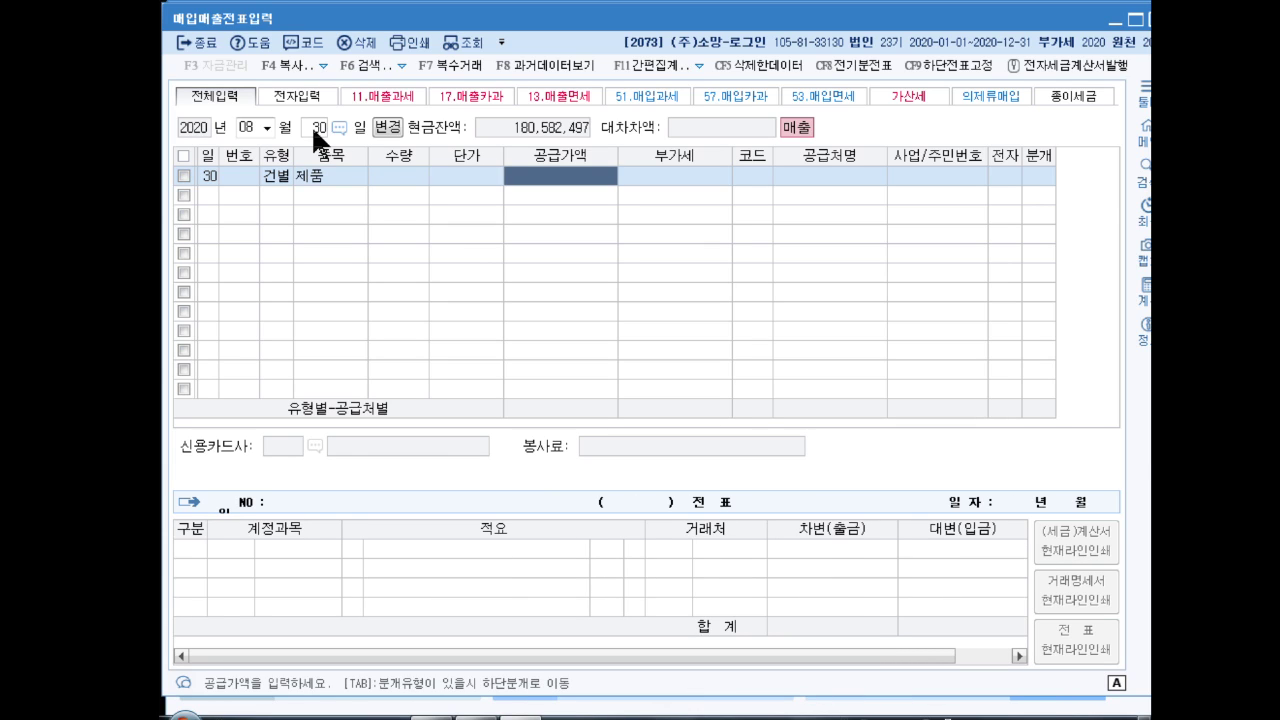
pyautogui.write('3300000')
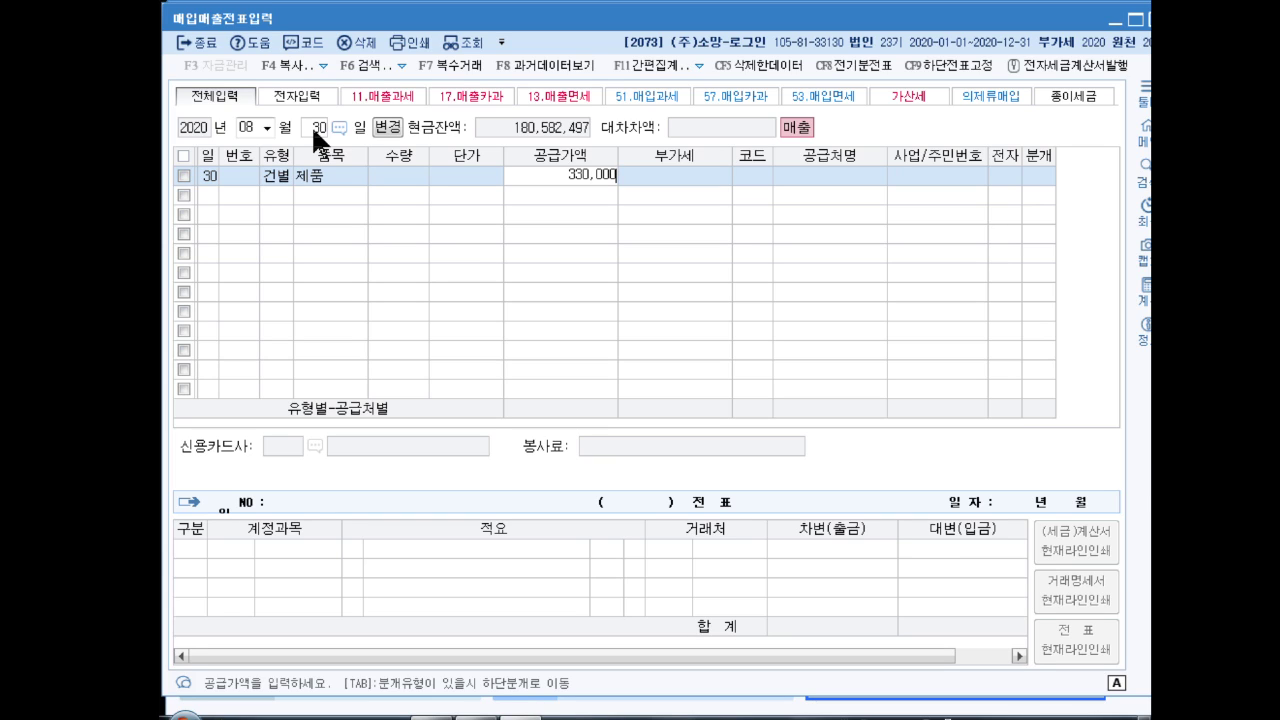
pyautogui.press('Return')
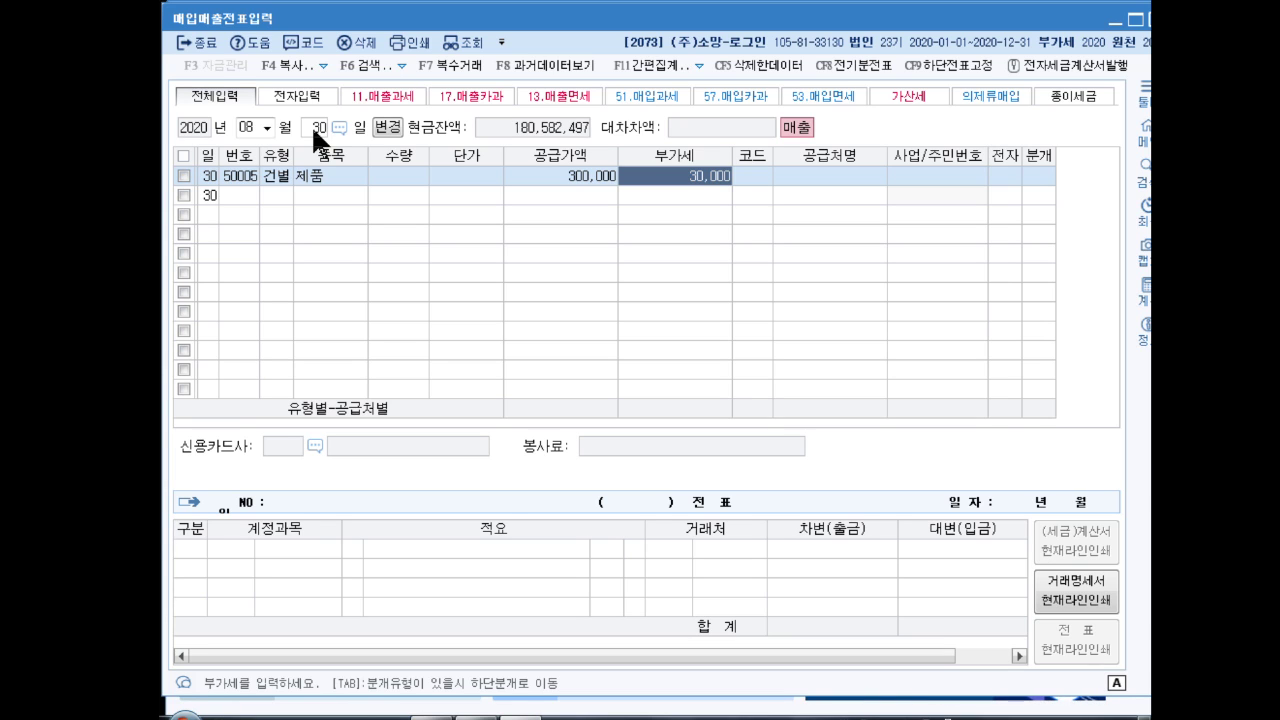
# Step: Look up the individual customer by name and assign them as the August 30 sale's trading partner
pyautogui.press('Return')
pyautogui.write('권널')
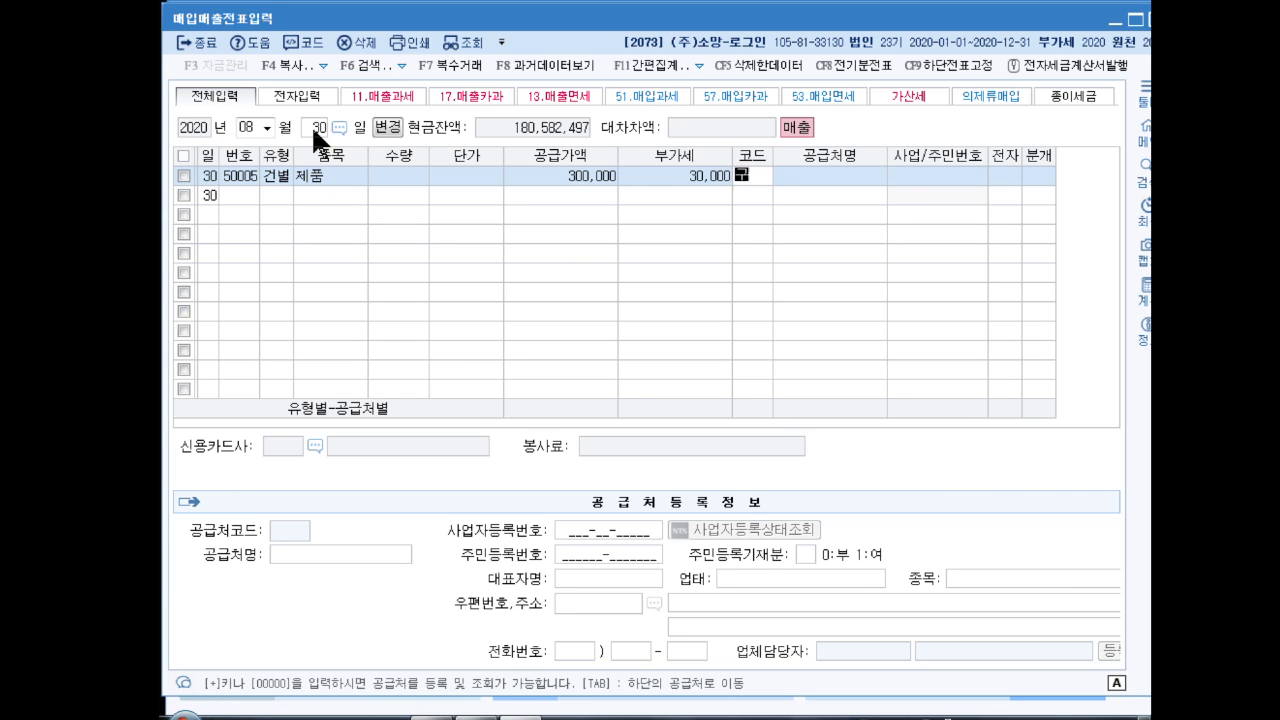
pyautogui.press('Return')
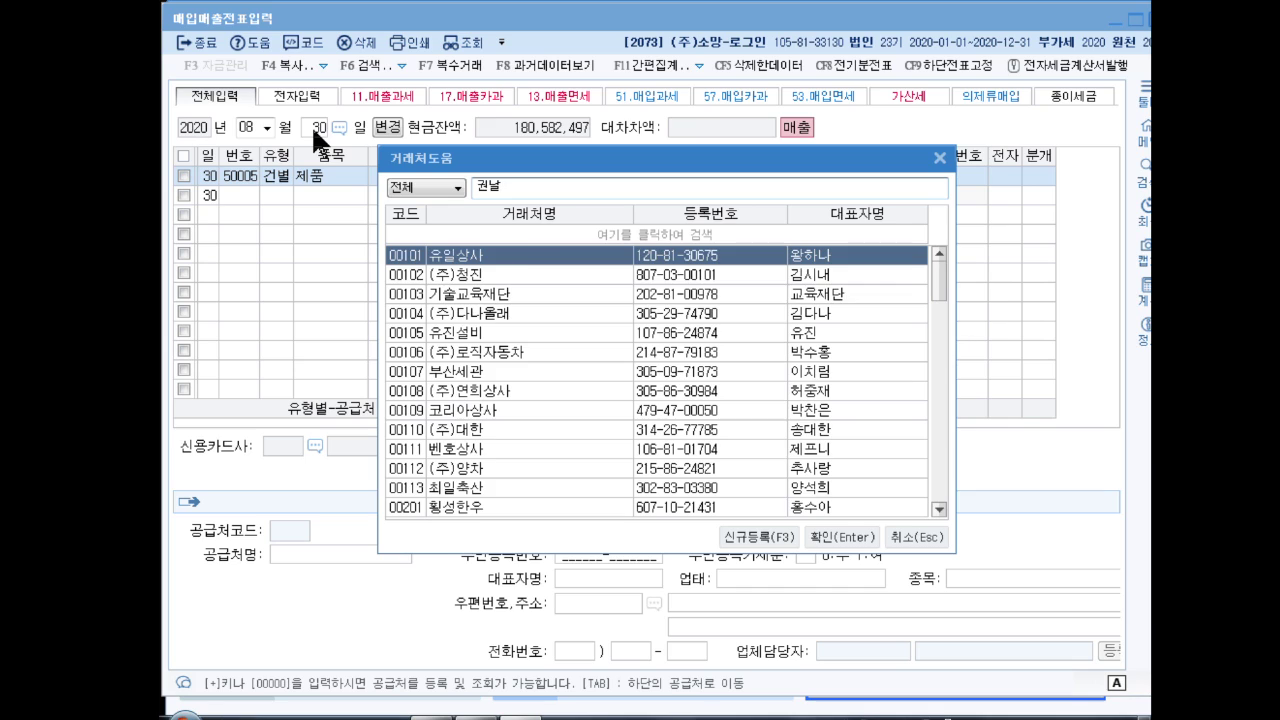
pyautogui.press('BackSpace')
pyautogui.press('Return')
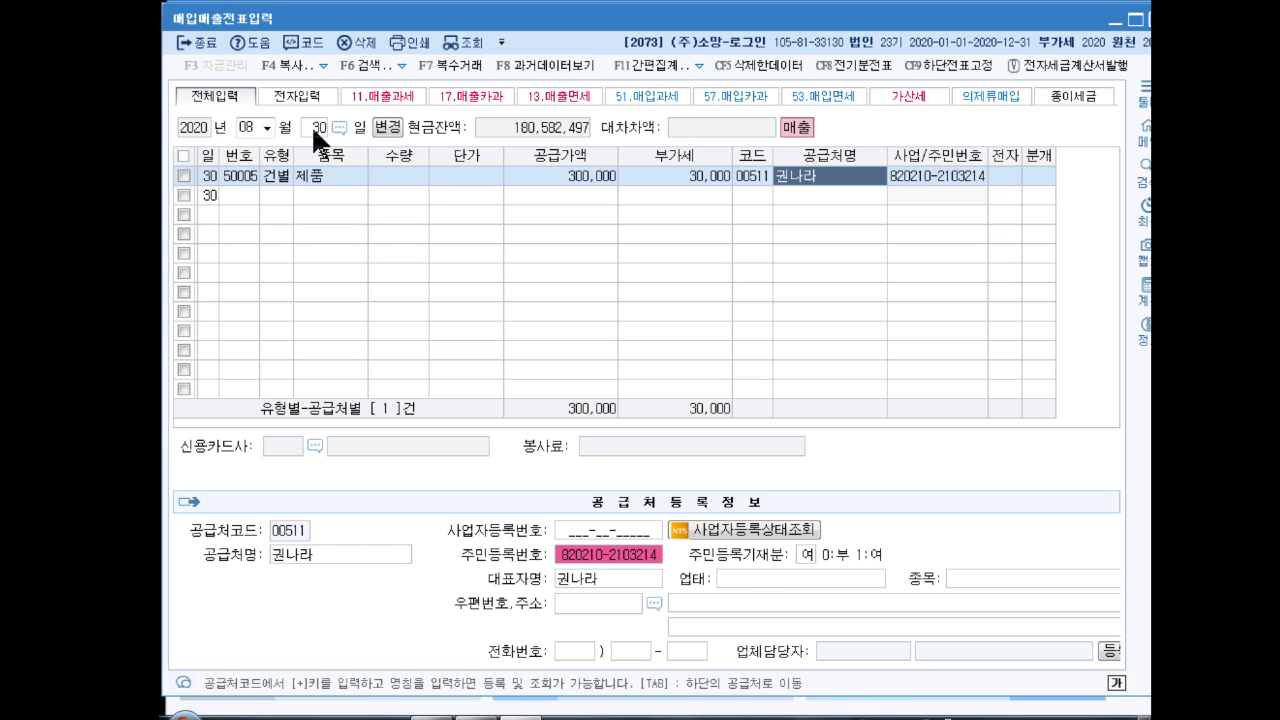
pyautogui.press('Return')
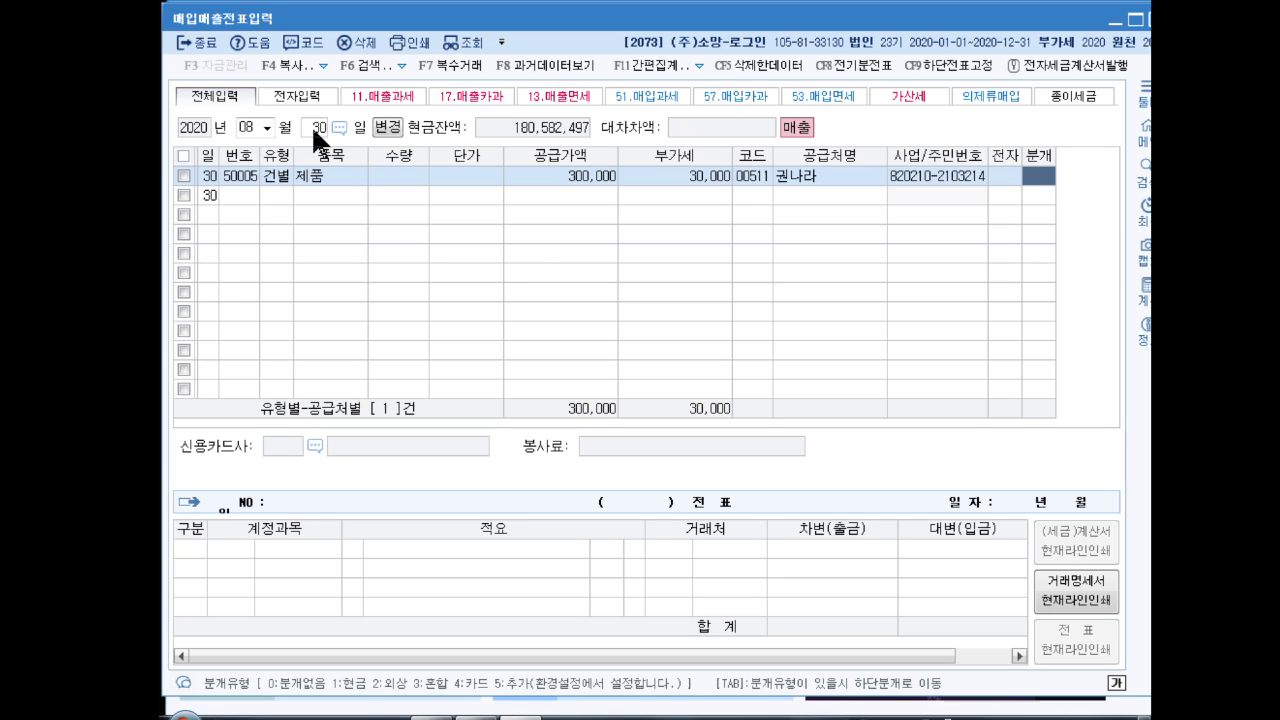
# Step: Set the August 30 sale's journal type to 혼합, keep the default credits, and add a 330,000 debit to 보통예금 (0103)
pyautogui.write('3')
pyautogui.press('Return')
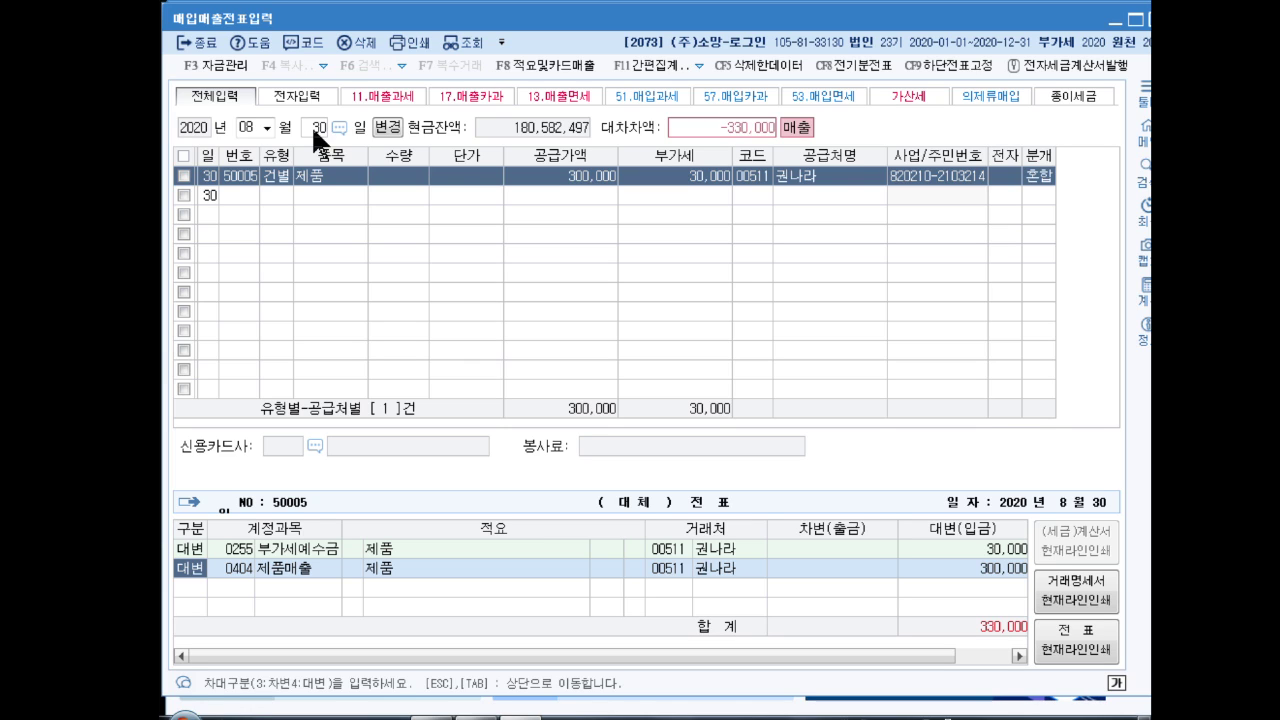
pyautogui.press('Return')
pyautogui.press('Return')
pyautogui.press('Return')
pyautogui.write('3')
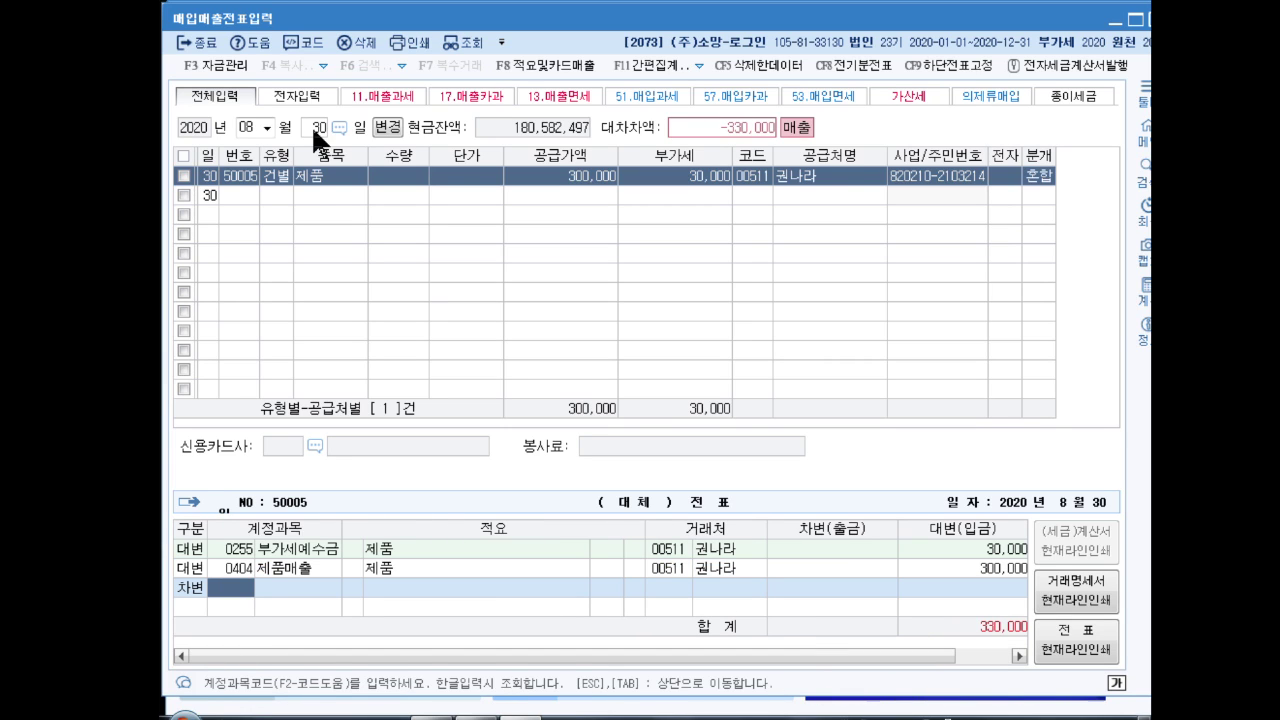
pyautogui.write('보통예')
pyautogui.press('Return')
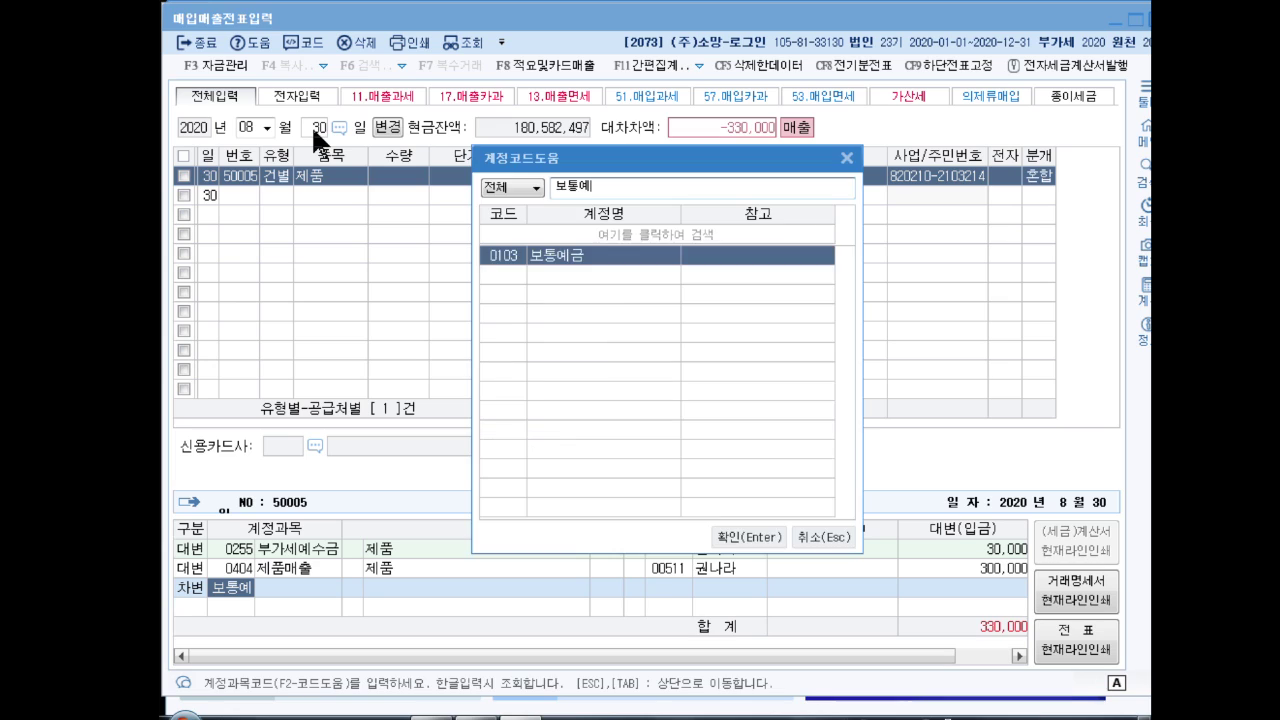
pyautogui.press('Return')
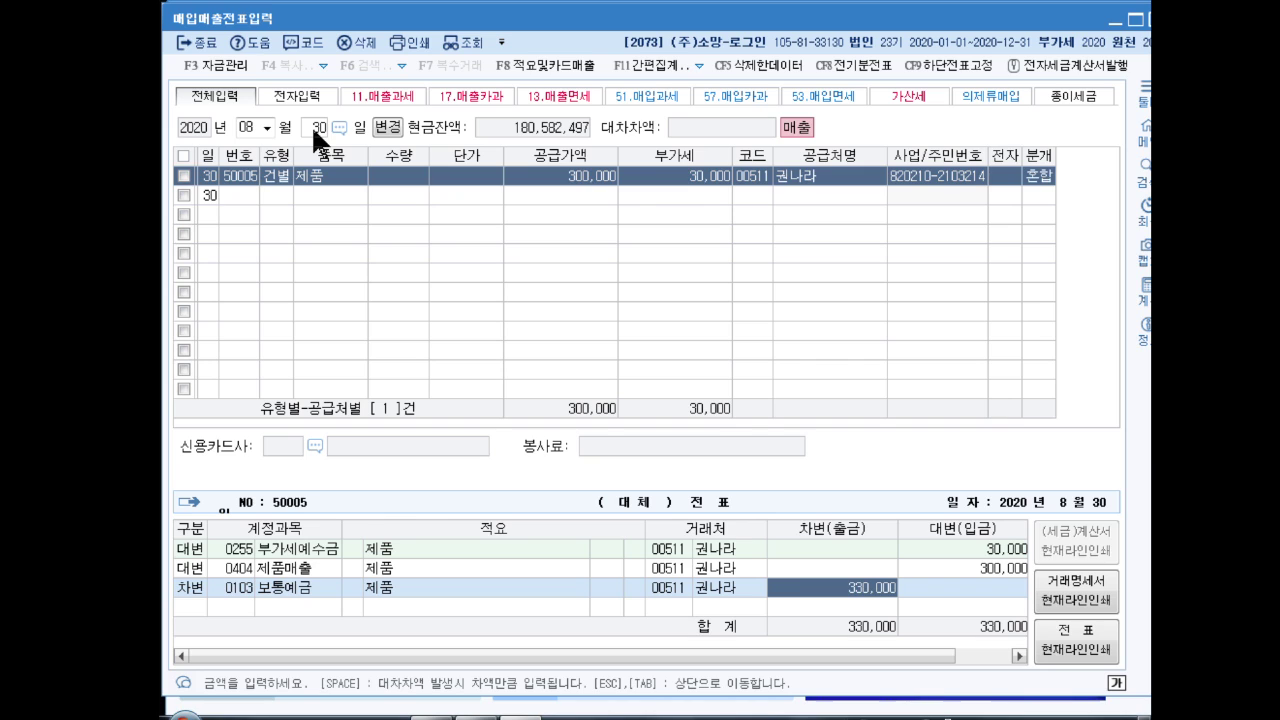
pyautogui.press('Escape')
# Step: Change the voucher period to September 2020 and start a row dated the 15th
pyautogui.click(244, 128)
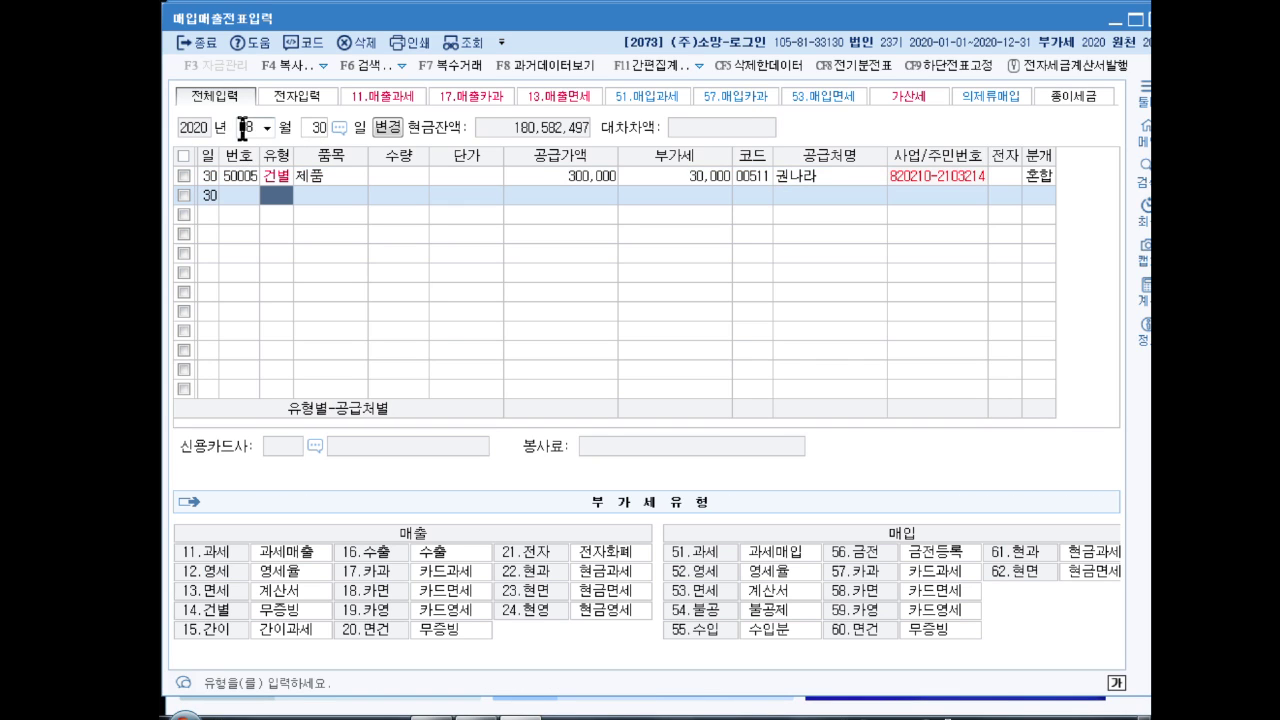
pyautogui.write('09')
pyautogui.press('Return')
pyautogui.write('15')
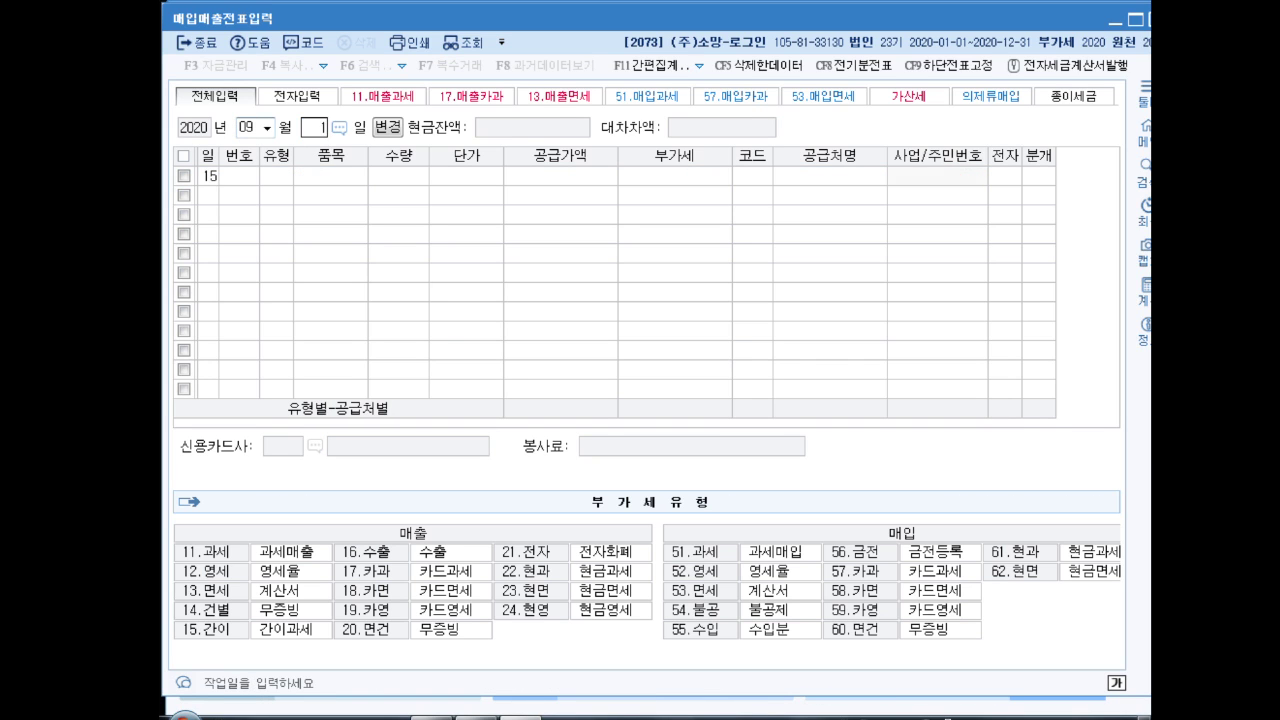
pyautogui.press('Return')
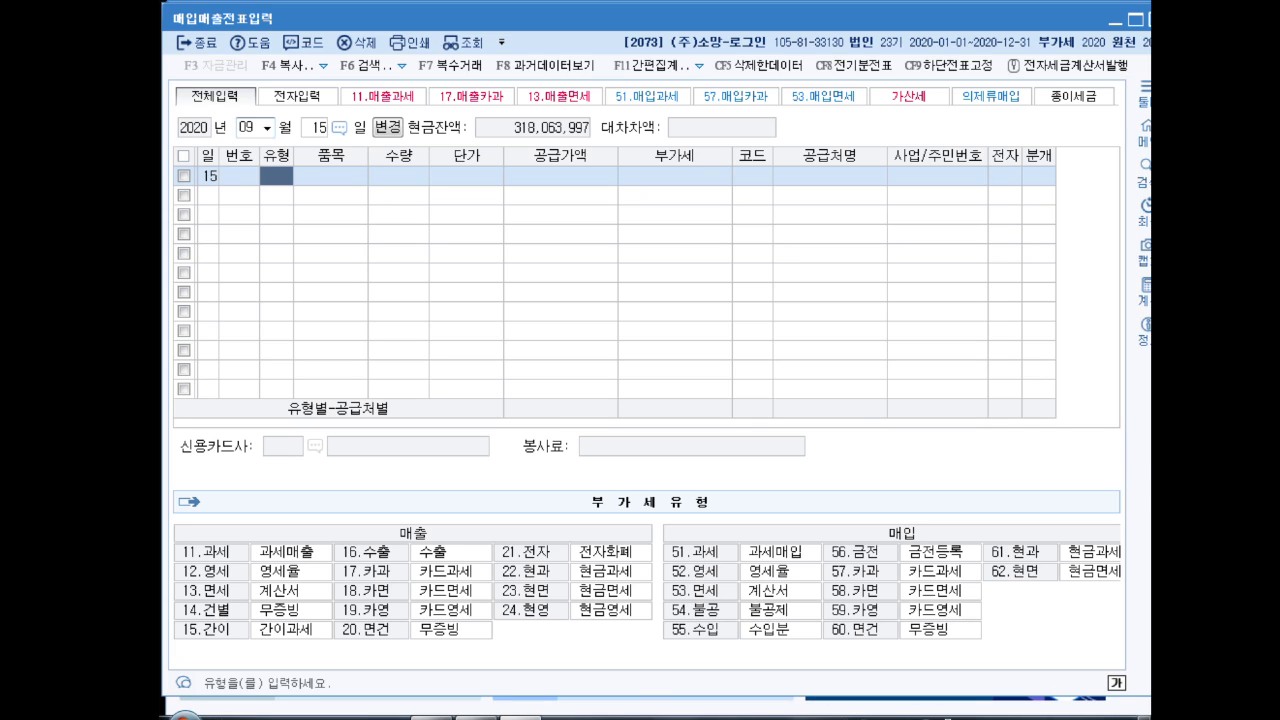
# Step: Classify the September 15 entry as a tax-exempt purchase (53.면세) and enter 업무용 리스차량 as its item
pyautogui.write('53')
pyautogui.press('Return')
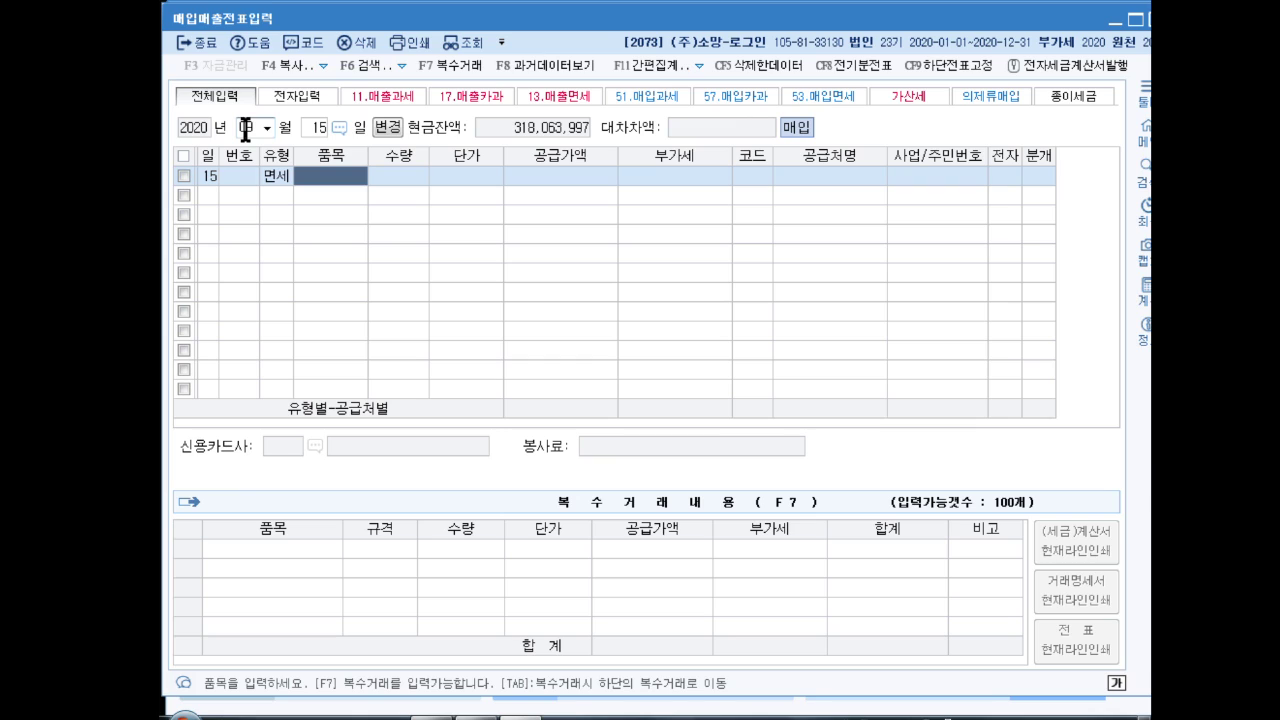
pyautogui.write('업무용')
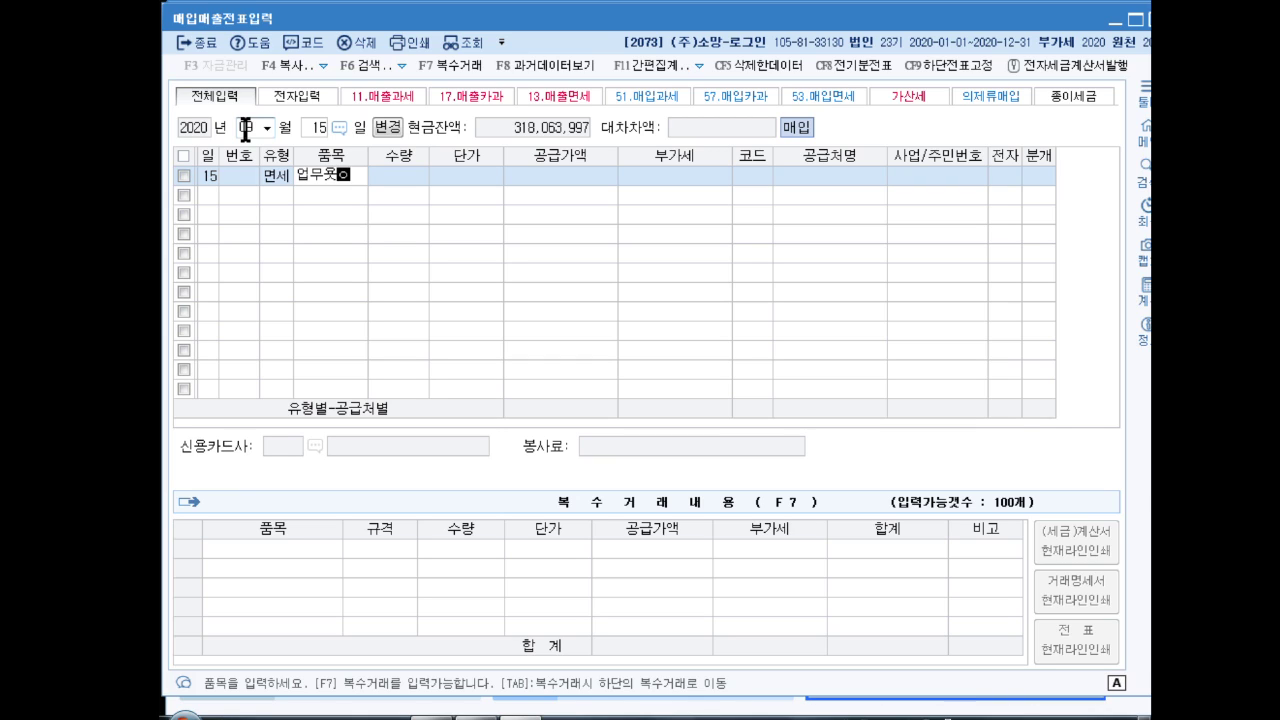
pyautogui.write(' 리스')
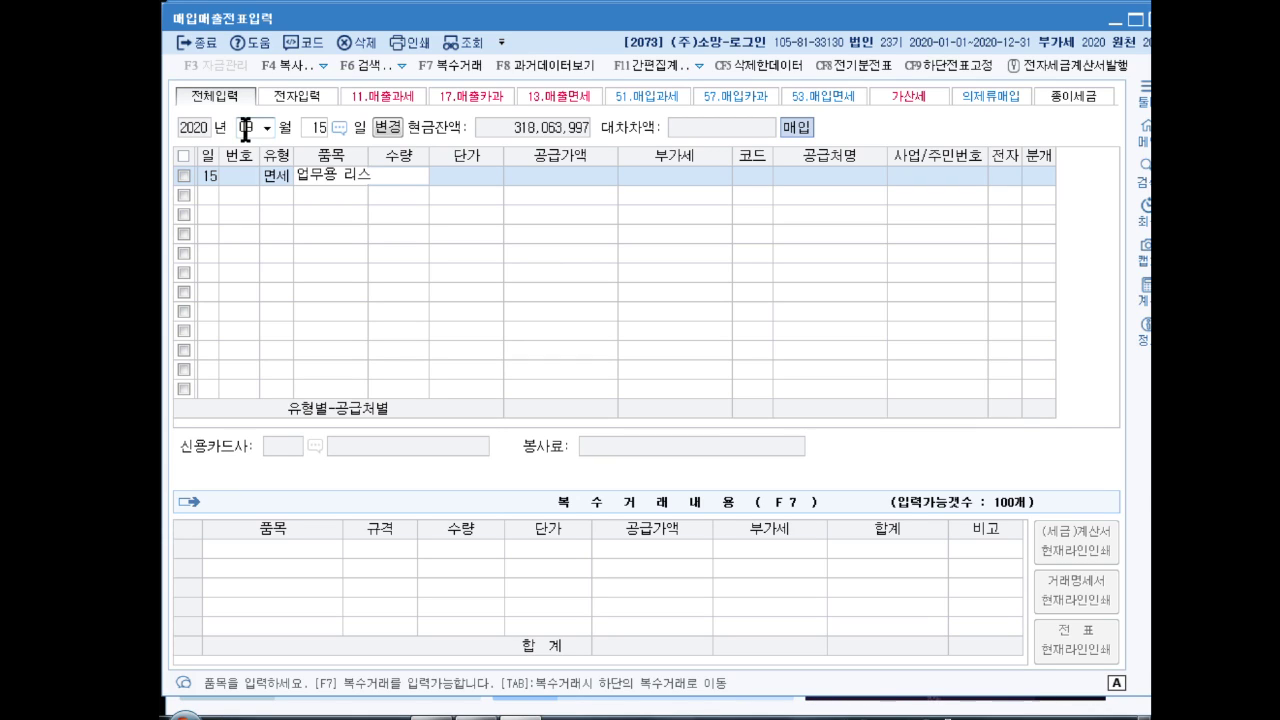
pyautogui.press('Return')
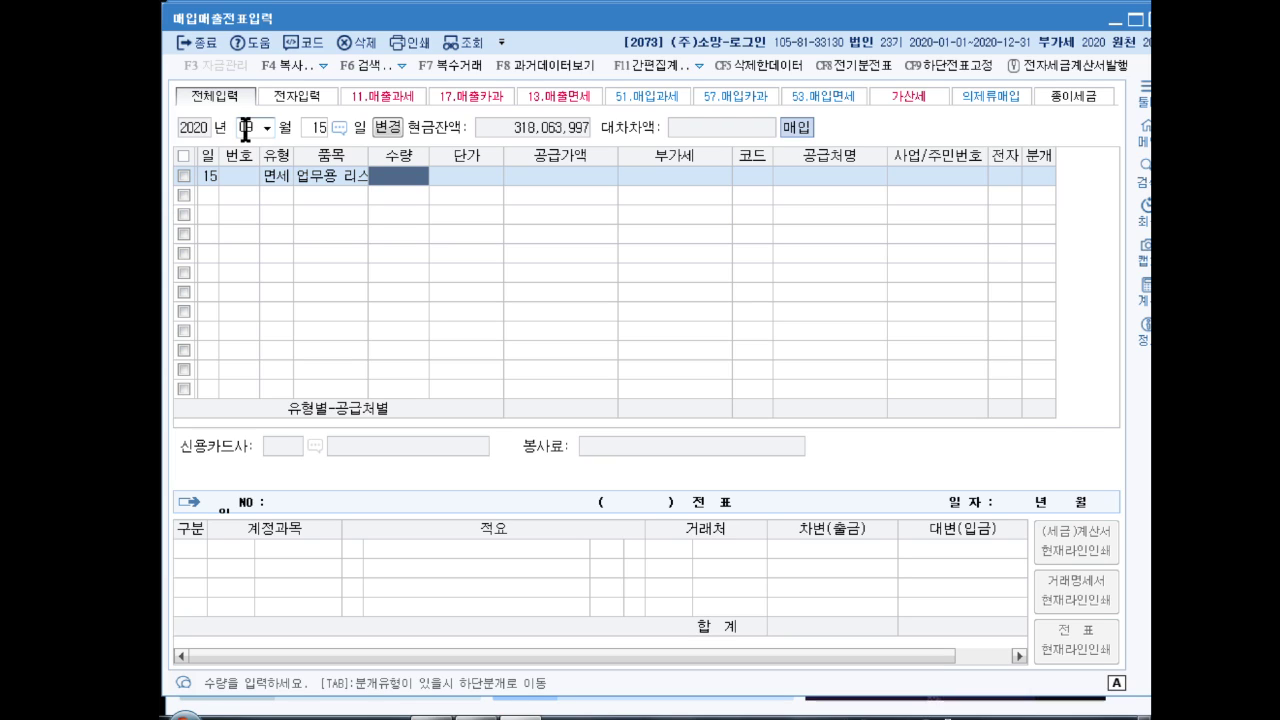
# Step: Leave the lease purchase's quantity and unit price blank and set its supply amount to 660,000
pyautogui.press('Return')
pyautogui.press('Return')
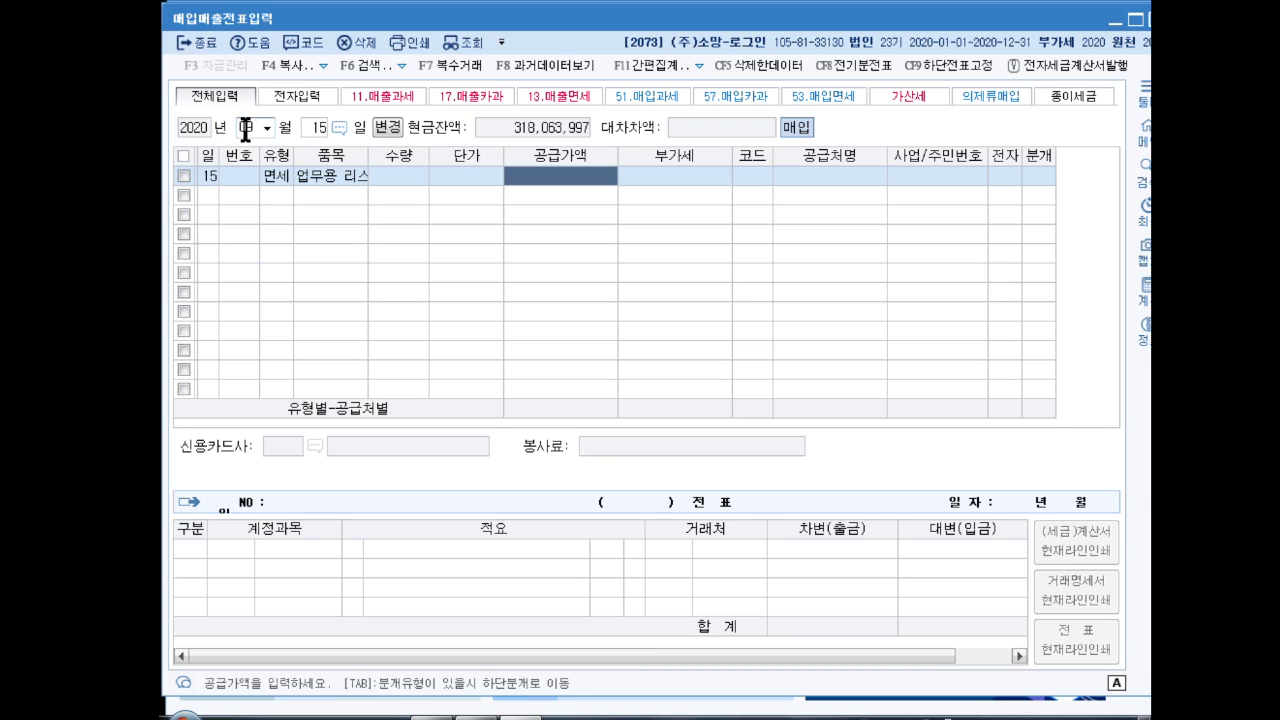
pyautogui.write('6600000')
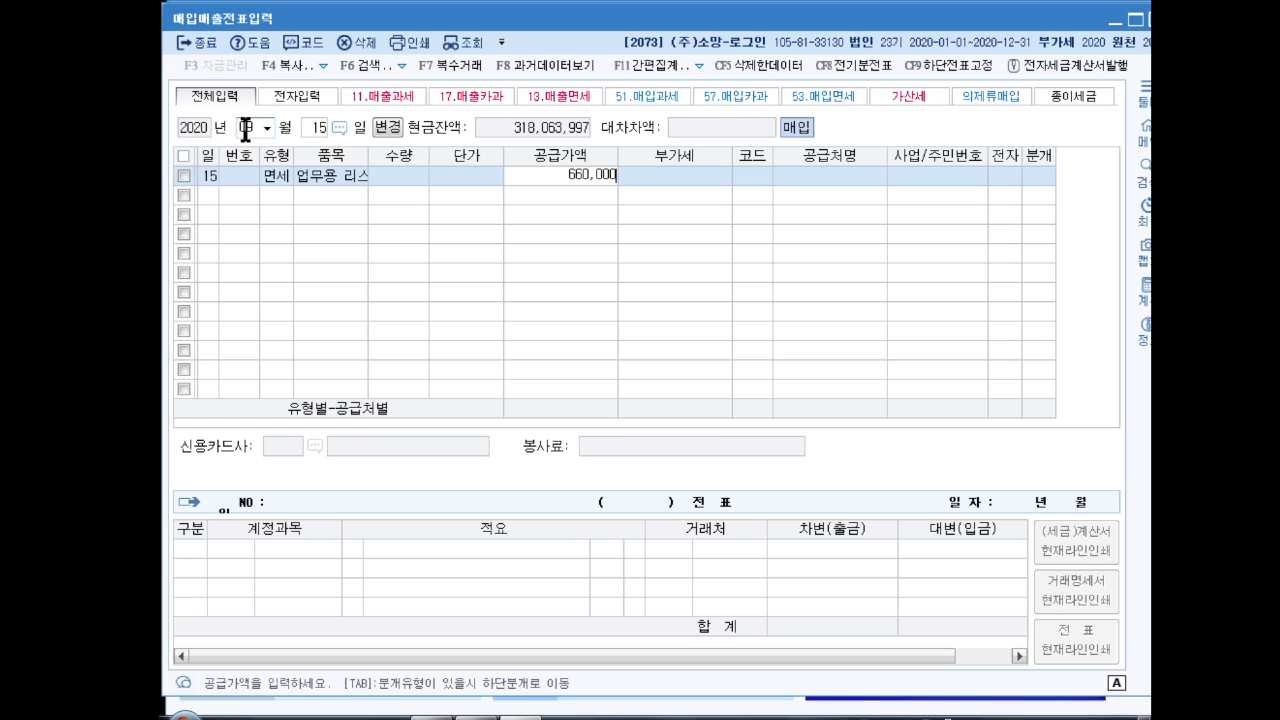
pyautogui.press('Return')
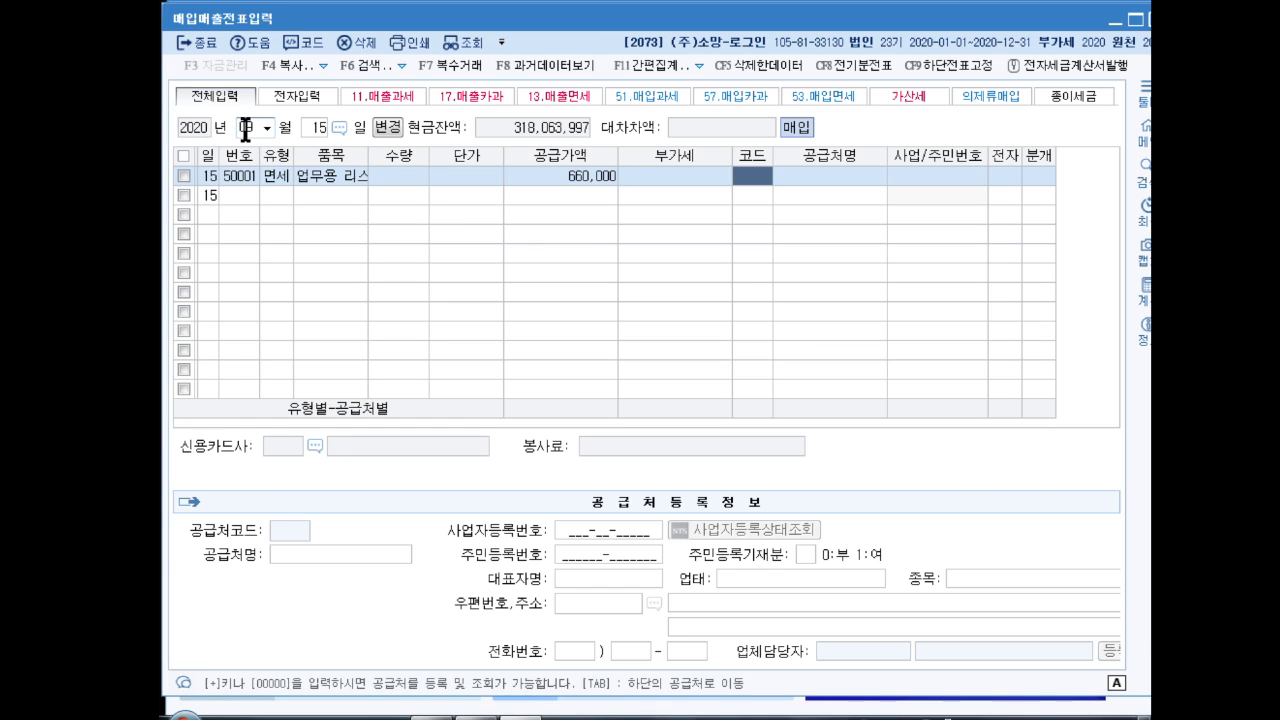
# Step: Look up 아주캐피탈 as the lease purchase's supplier and mark the invoice as electronic (여)
pyautogui.write('아주')
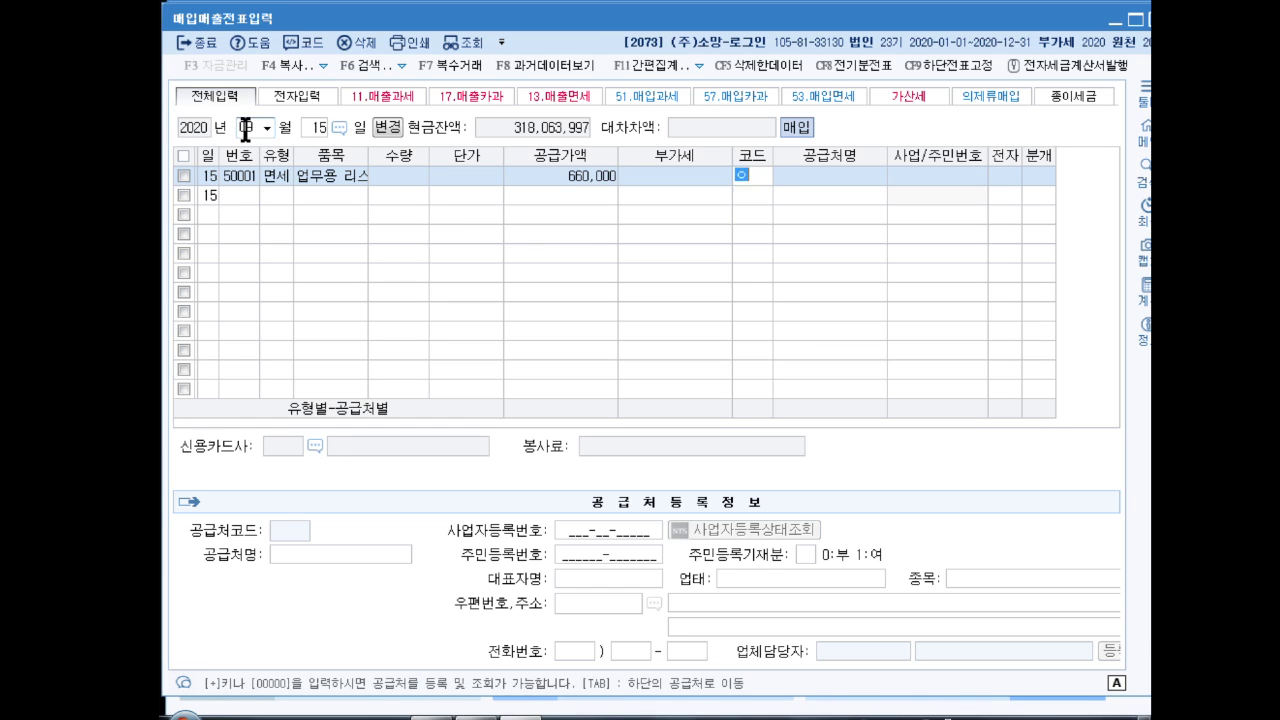
pyautogui.press('Return')
pyautogui.press('Return')
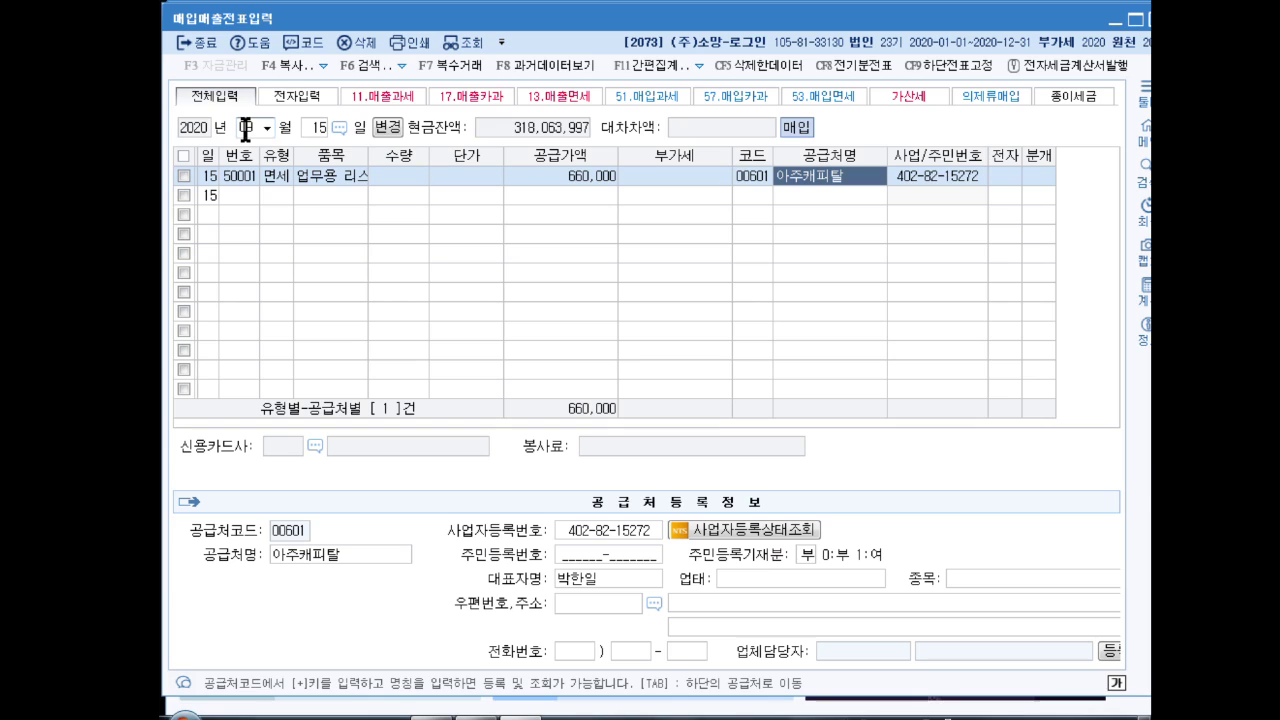
pyautogui.press('Return')
pyautogui.press('1')
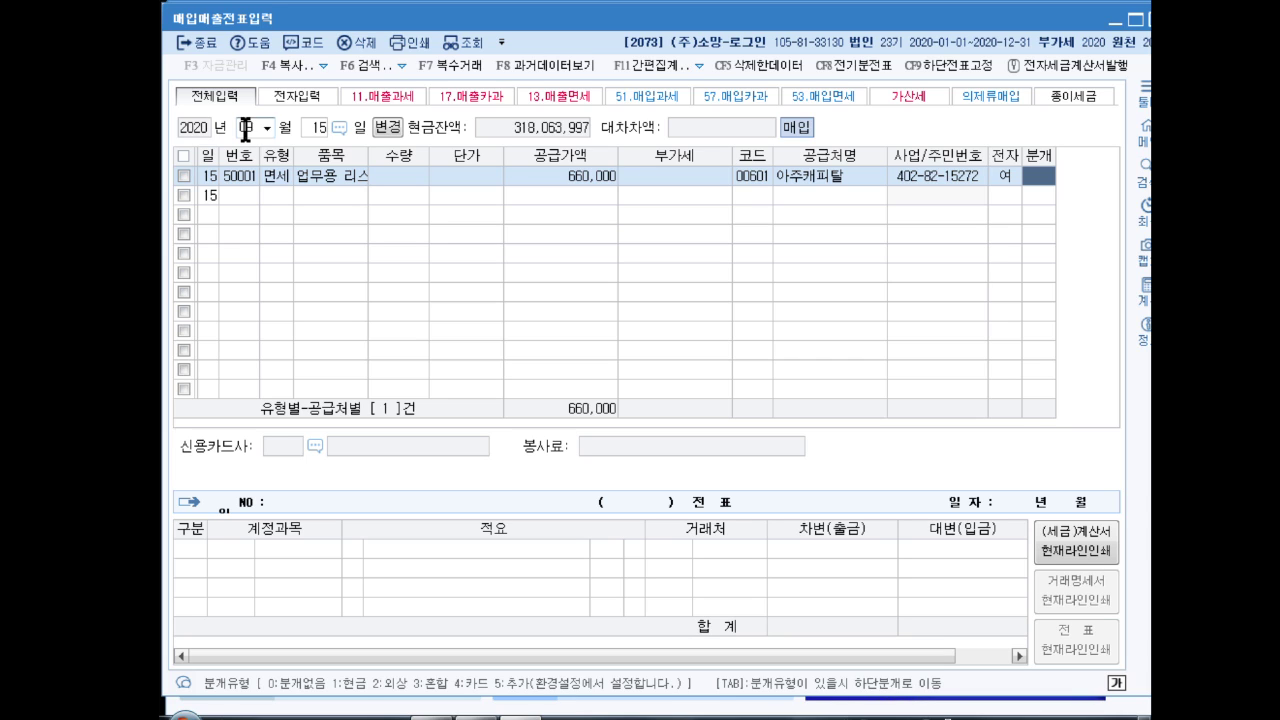
# Step: Set the lease purchase's journal type to 혼합 and change its debit account to 임차료 (0819, 판매관리비)
pyautogui.press('3')
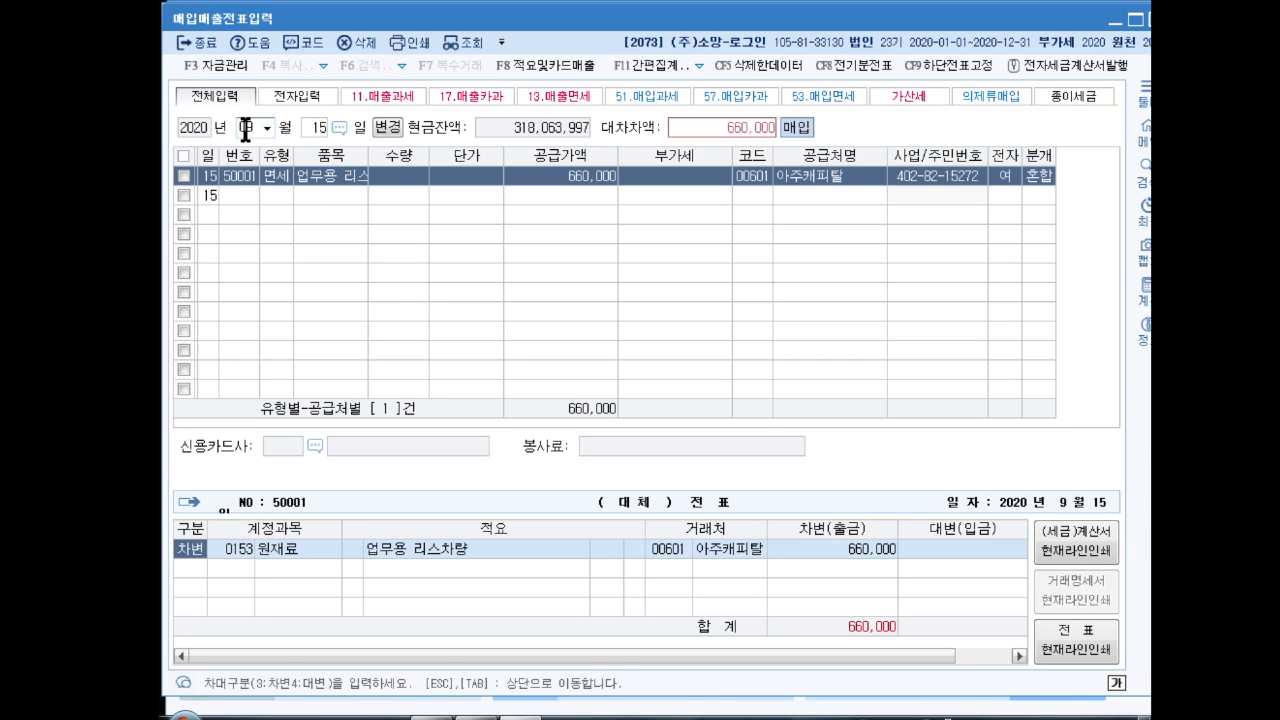
pyautogui.press('Return')
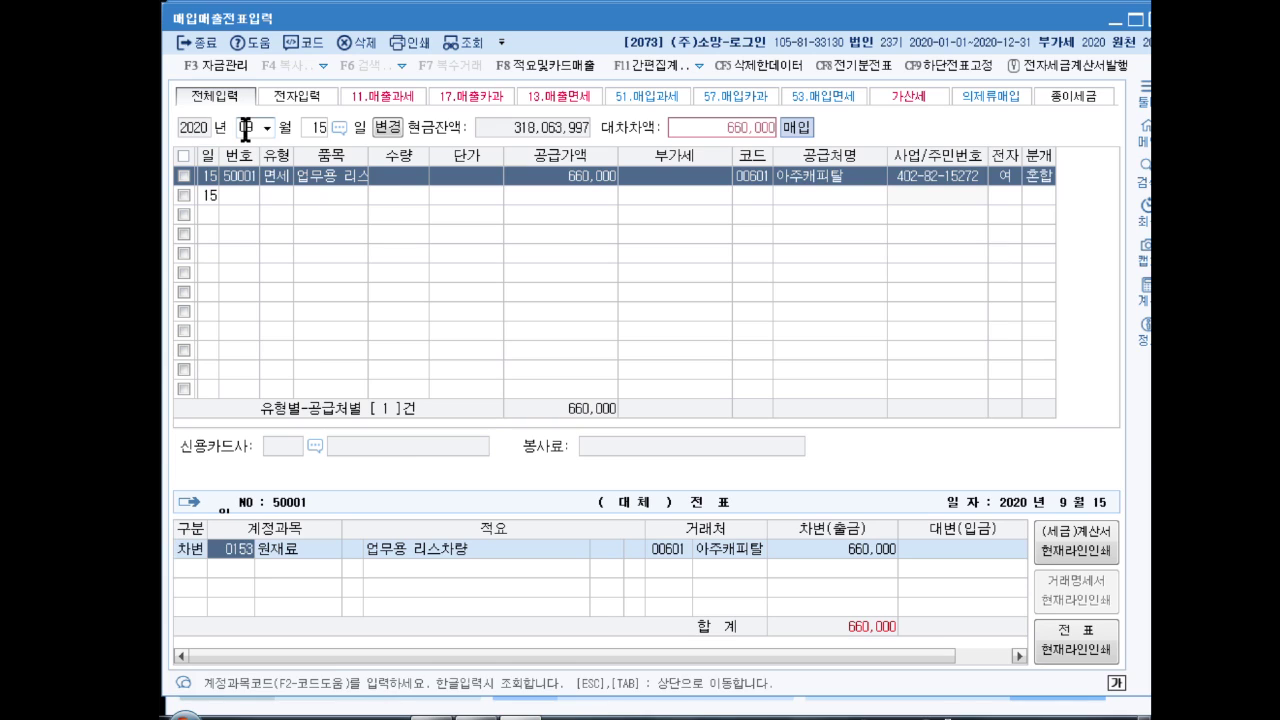
pyautogui.write('임차료')
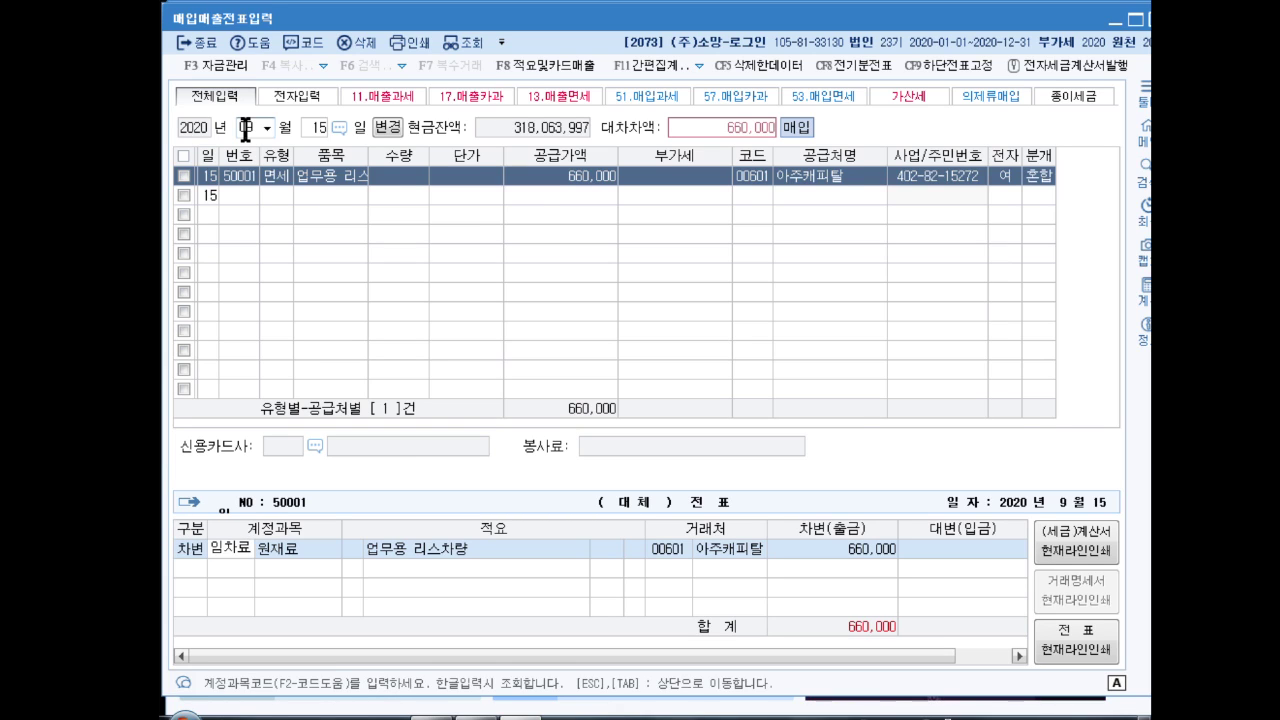
pyautogui.press('Return')
pyautogui.press('Down')
pyautogui.press('Down')
pyautogui.press('Down')
pyautogui.press('Down')
pyautogui.press('Down')
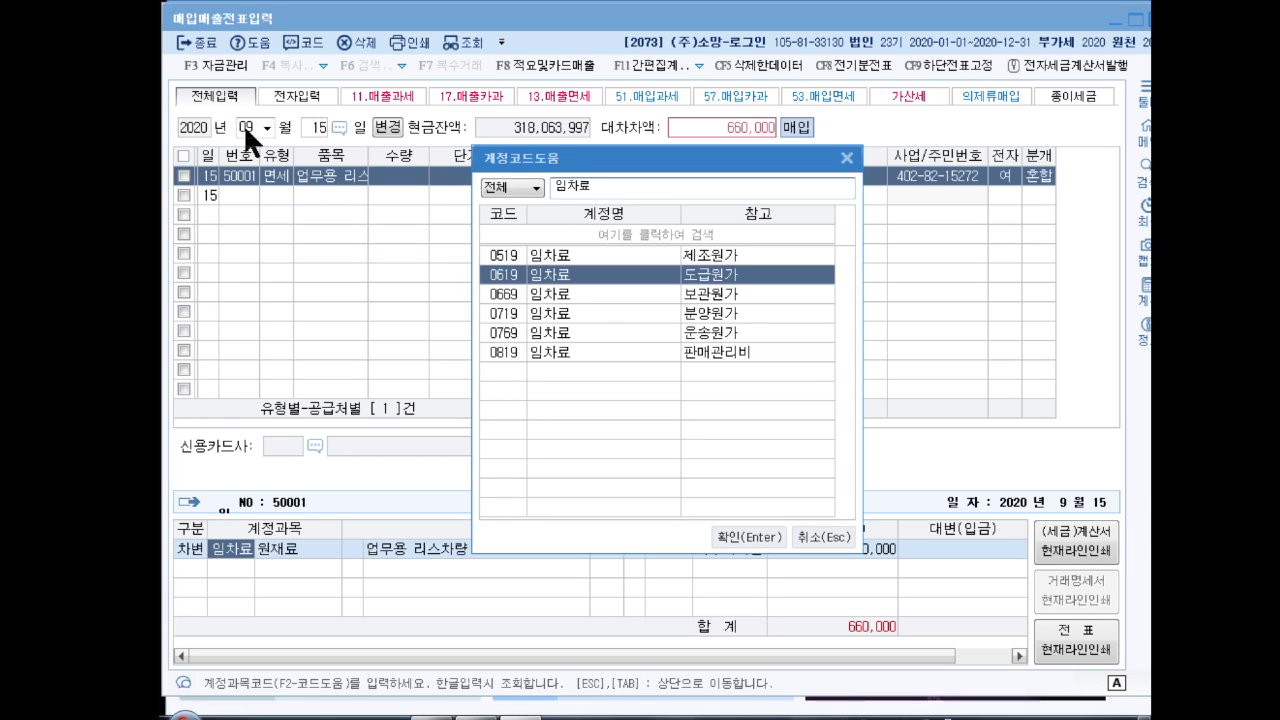
pyautogui.press('Return')
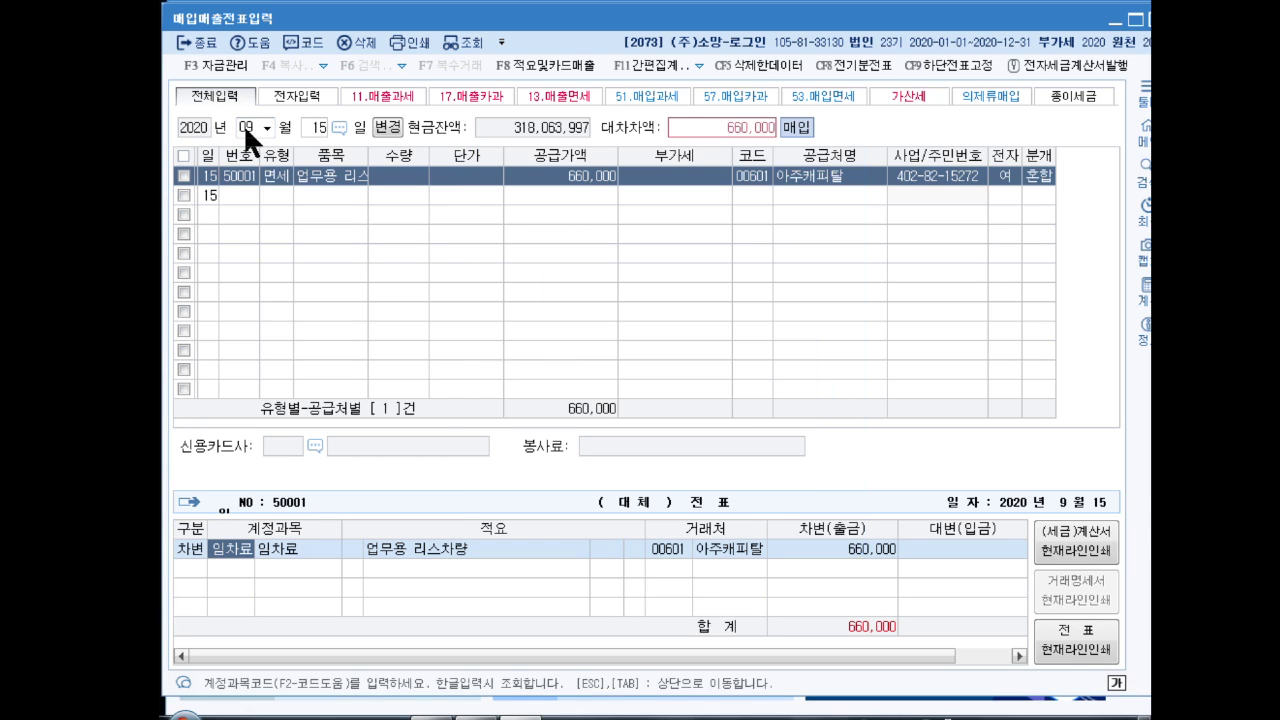
# Step: Add a 660,000 credit to 보통예금 (0103) in the September 15 lease purchase's journal entry
pyautogui.press('Return')
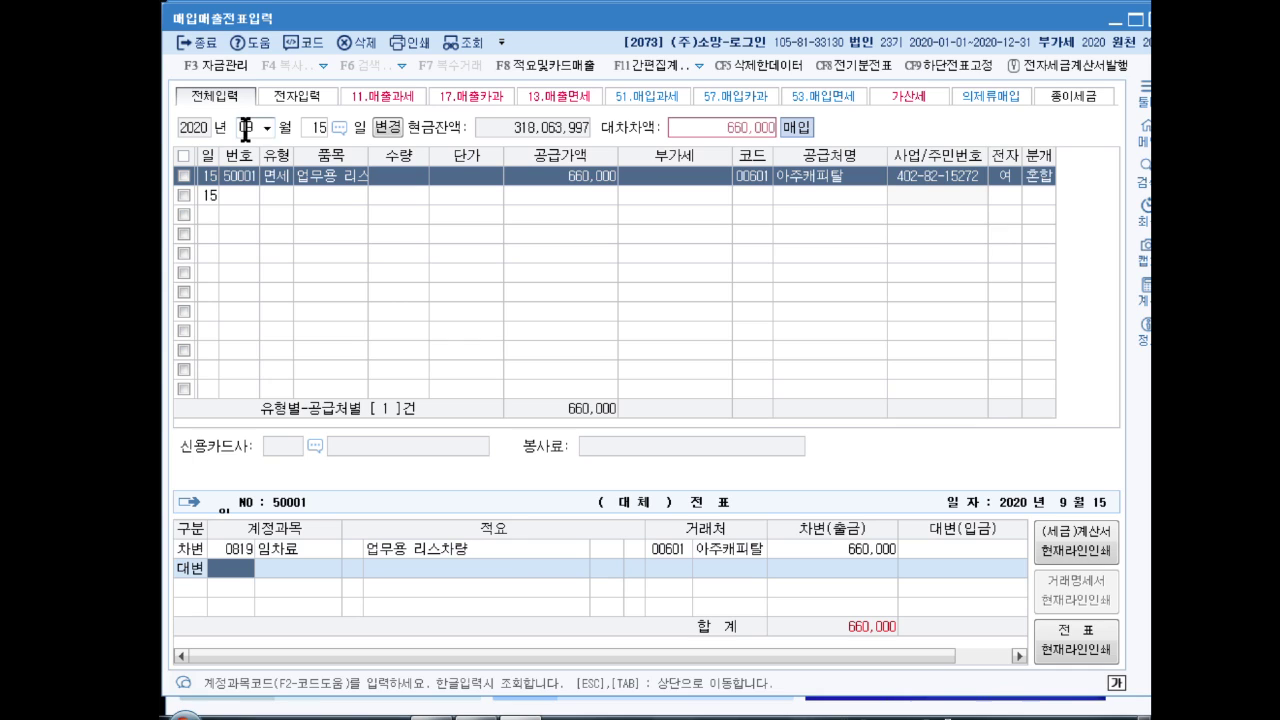
pyautogui.write('보통예')
pyautogui.press('Return')
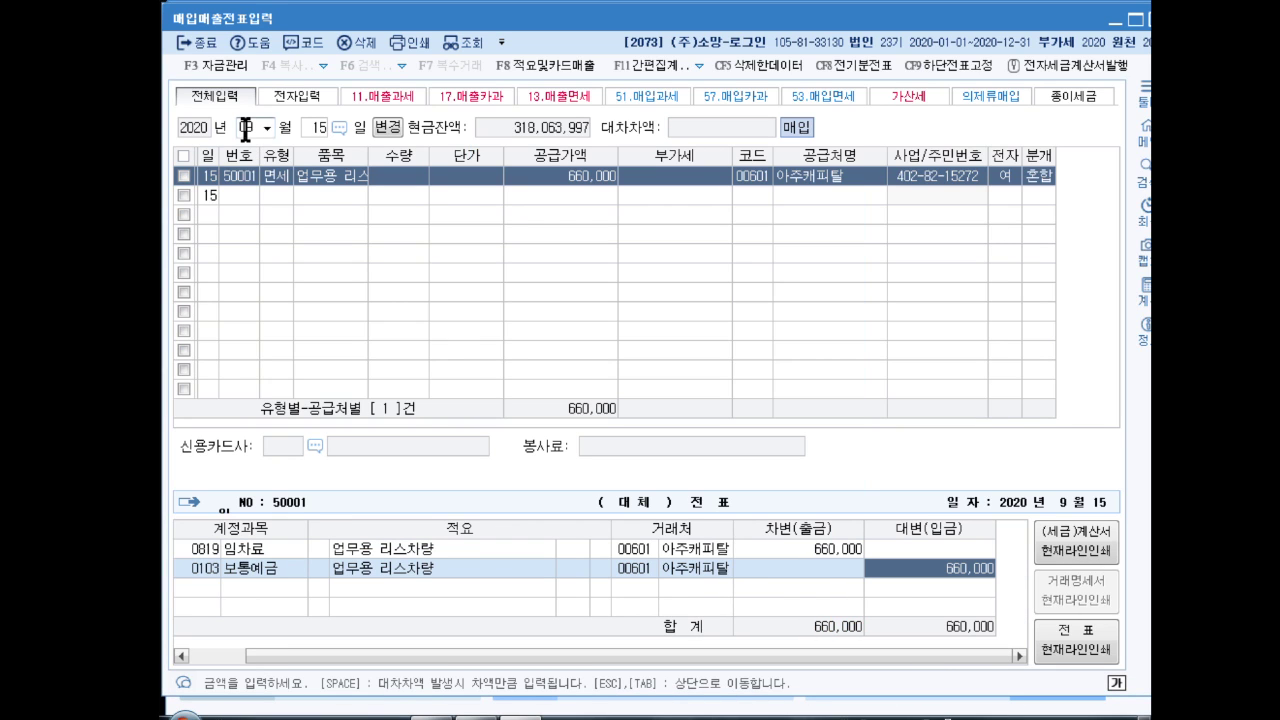